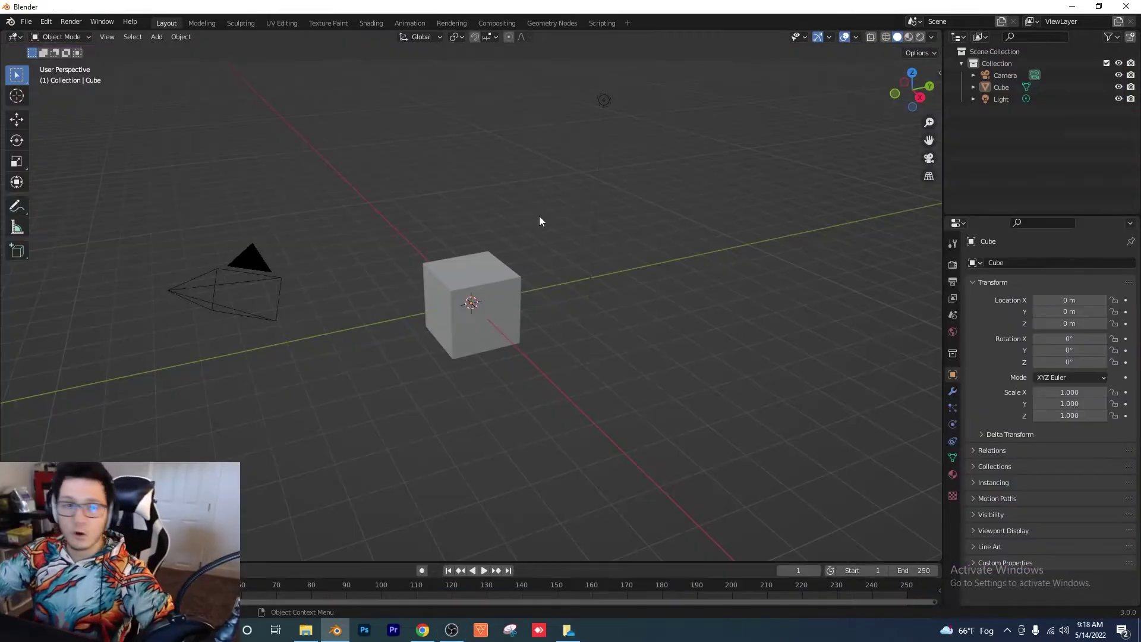
Delete the default Cube and the Light, leaving only the Camera.
{"action": "middle_click_drag", "start_coordinate": [539, 216], "coordinate": [482, 291]}
{"action": "left_click", "coordinate": [483, 290]}
{"action": "key", "text": "x"}
{"action": "left_click", "coordinate": [483, 291]}
{"action": "left_click", "coordinate": [609, 113]}
{"action": "key", "text": "x"}
{"action": "left_click", "coordinate": [608, 112]}
{"action": "middle_click_drag", "start_coordinate": [609, 113], "coordinate": [572, 278]}
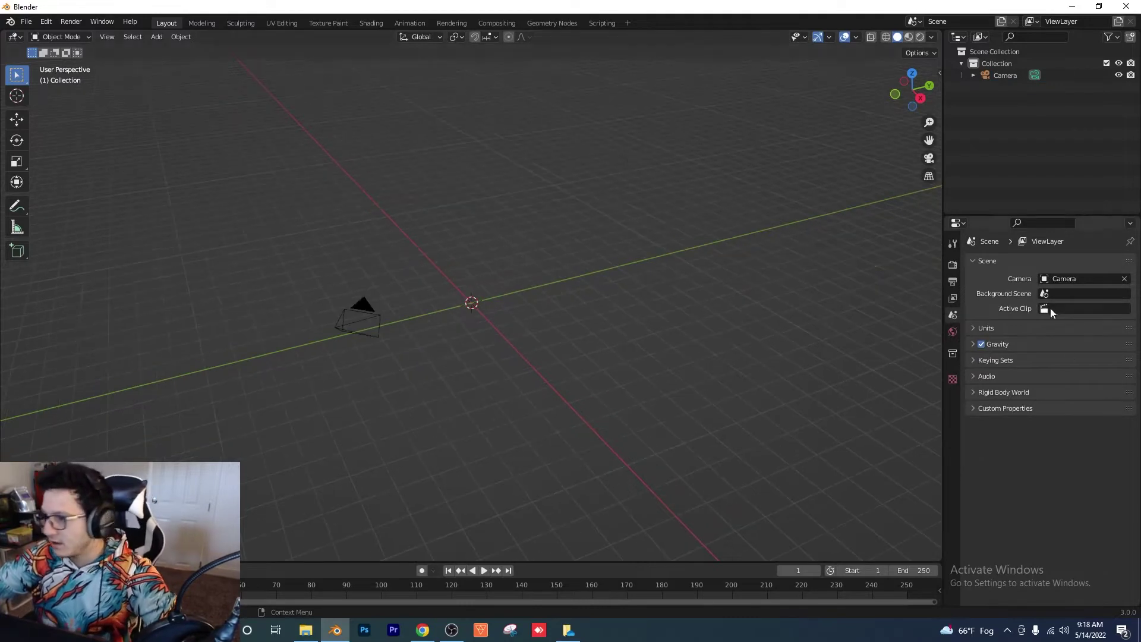
Set the scene's end frame to 150.
{"action": "left_click", "coordinate": [953, 282]}
{"action": "left_click", "coordinate": [1112, 420]}
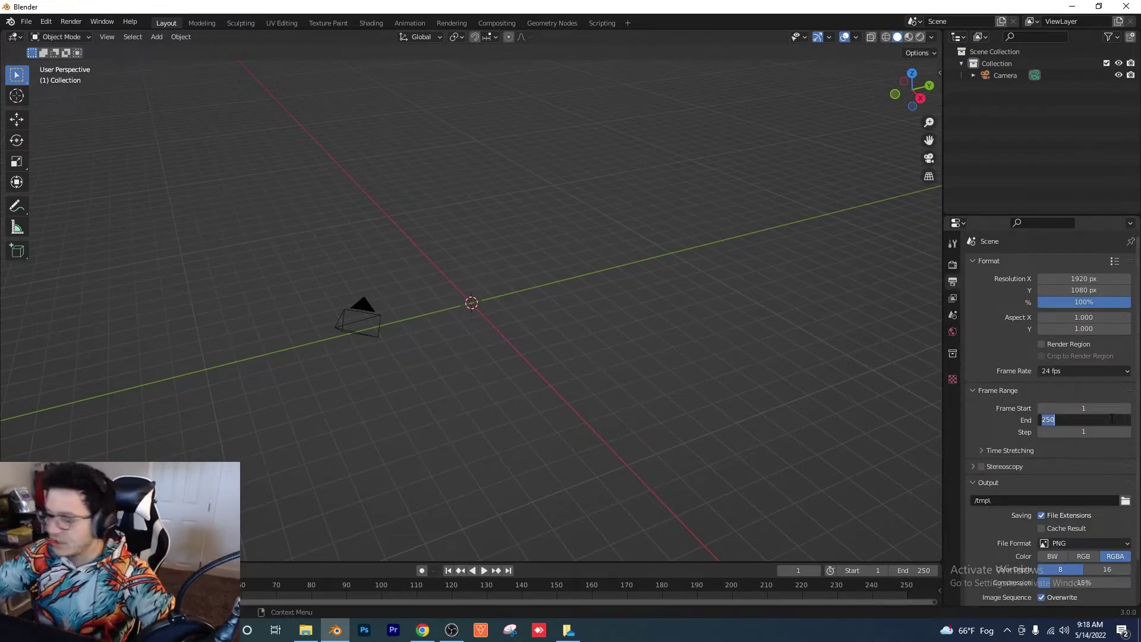
{"action": "type", "text": "1"}
{"action": "key", "text": "Return"}
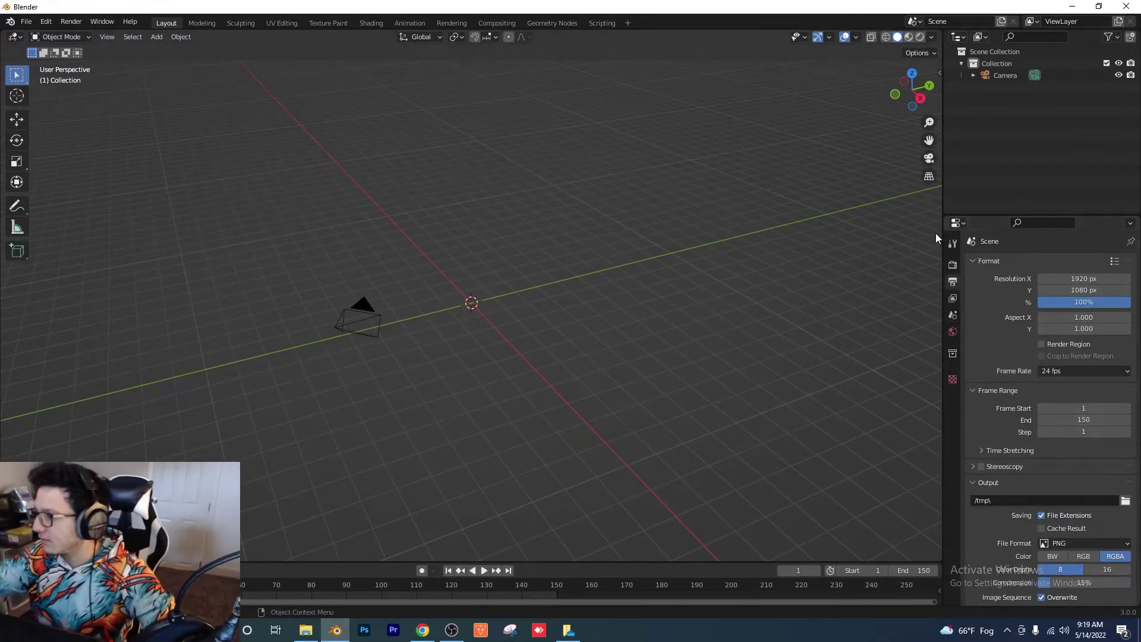
Switch the render engine to Cycles with GPU Compute as the device.
{"action": "left_click", "coordinate": [953, 265]}
{"action": "left_click", "coordinate": [1071, 262]}
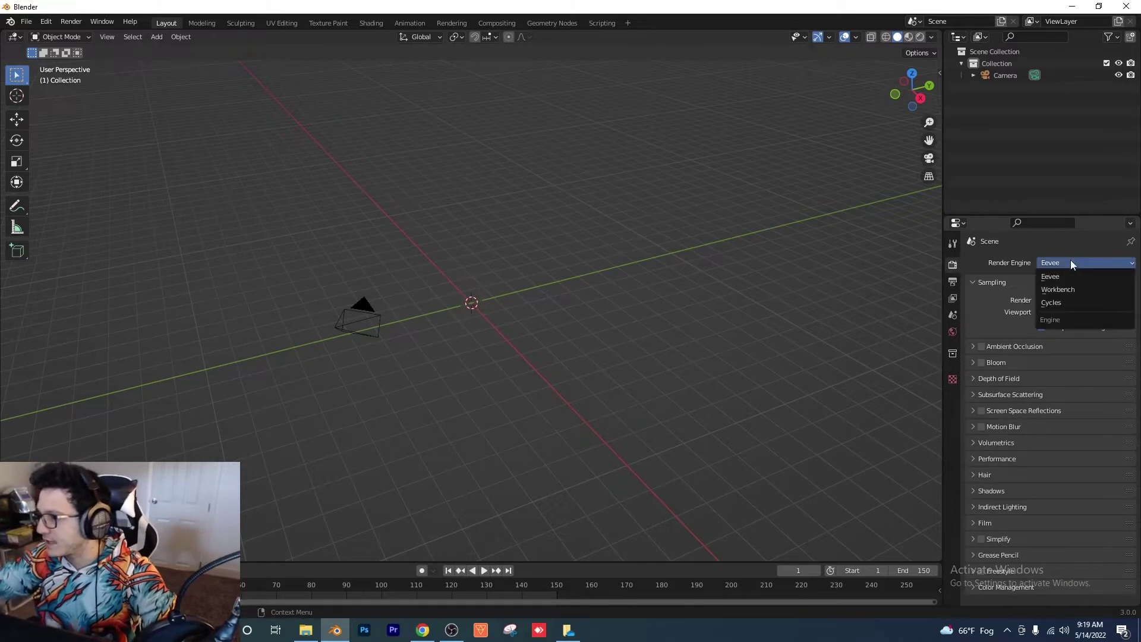
{"action": "left_click", "coordinate": [1068, 298]}
{"action": "left_click", "coordinate": [1070, 292]}
{"action": "left_click", "coordinate": [1075, 319]}
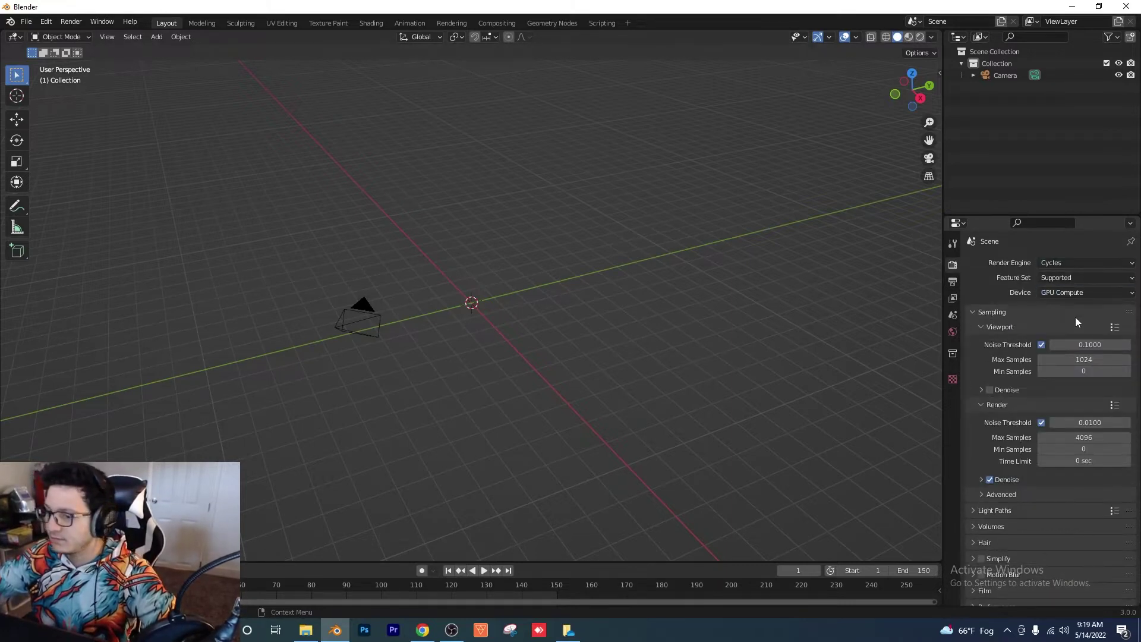
Set the output resolution to 1920 × 1920 and the frame rate to 30 fps.
{"action": "left_click", "coordinate": [953, 281]}
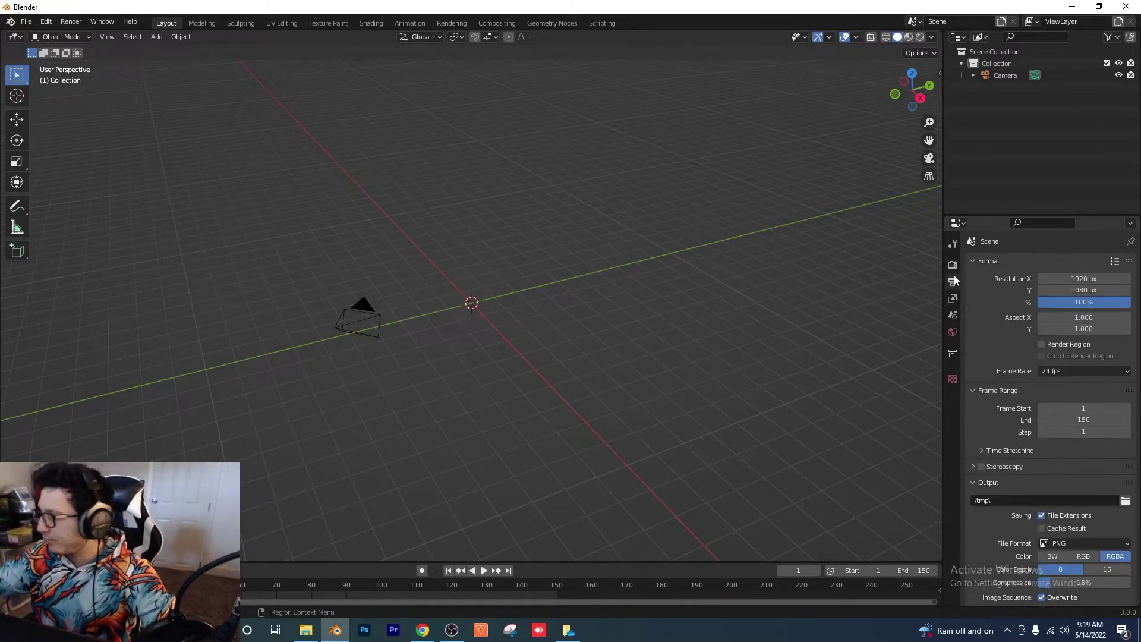
{"action": "left_click", "coordinate": [1074, 279]}
{"action": "type", "text": "19"}
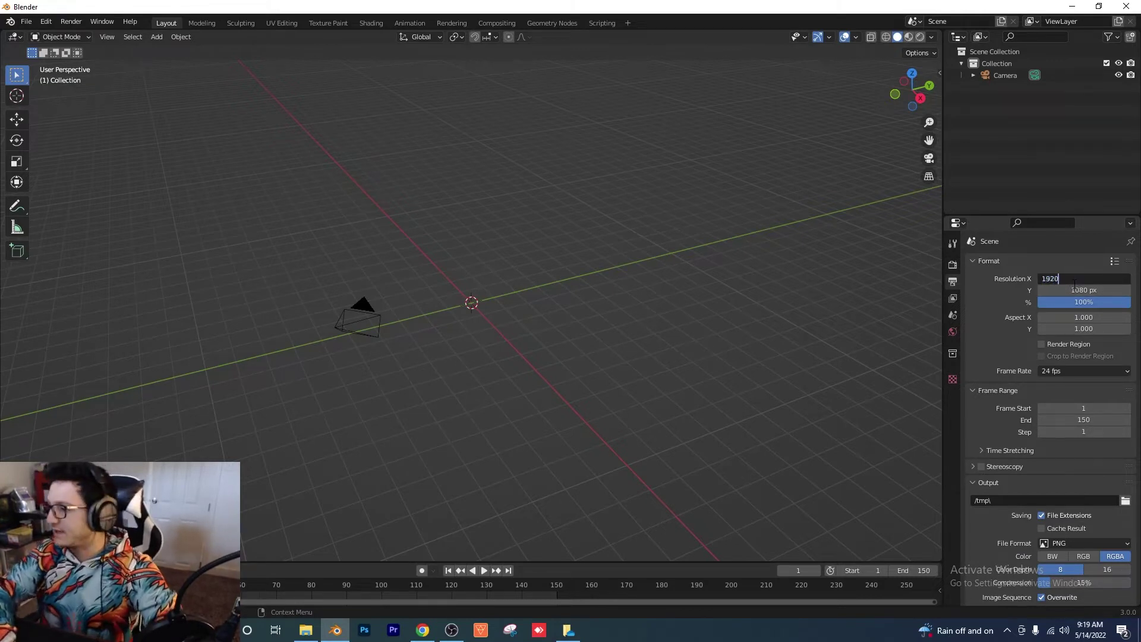
{"action": "key", "text": "Tab"}
{"action": "type", "text": "1"}
{"action": "key", "text": "Return"}
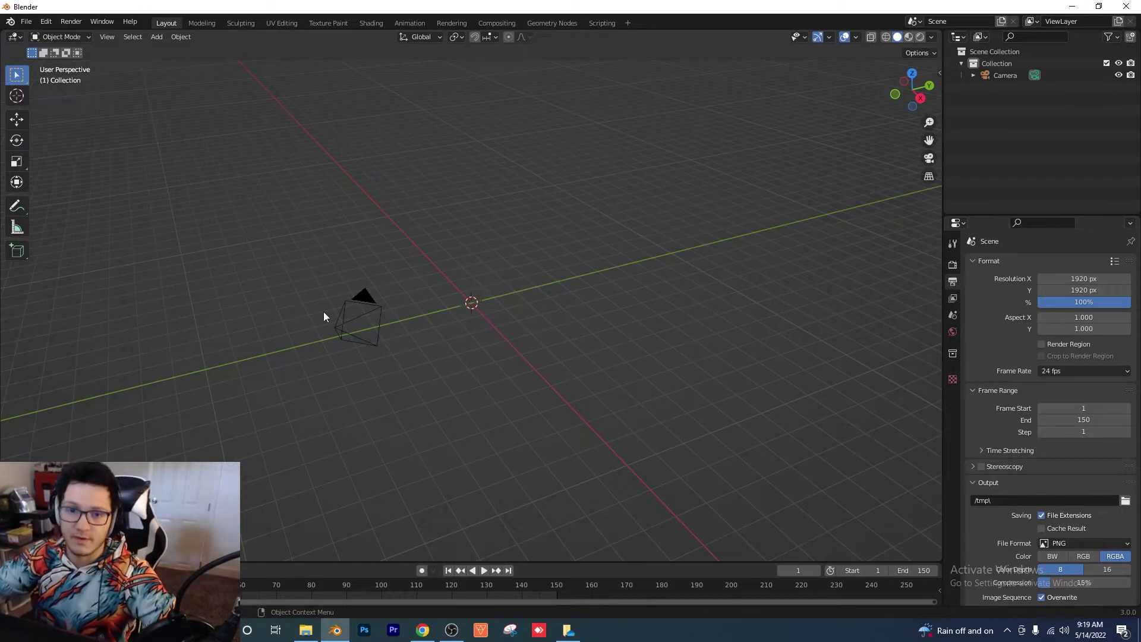
{"action": "left_click", "coordinate": [1081, 372]}
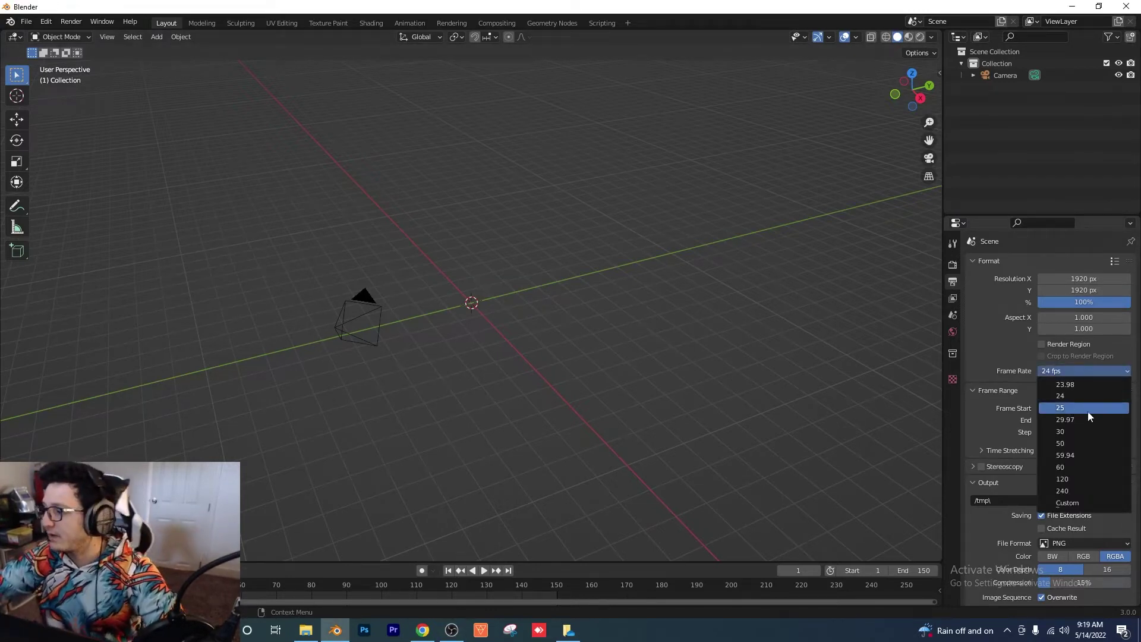
{"action": "left_click", "coordinate": [1086, 431]}
Switch to the Animation workspace.
{"action": "middle_click_drag", "start_coordinate": [539, 384], "coordinate": [463, 7]}
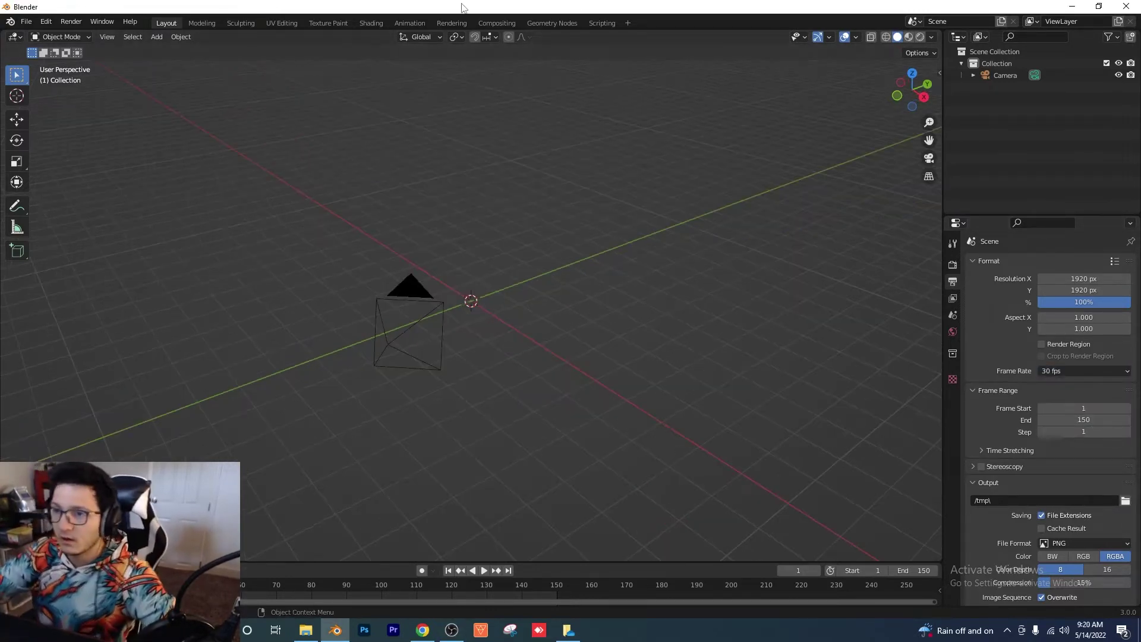
{"action": "left_click", "coordinate": [410, 23]}
{"action": "middle_click_drag", "start_coordinate": [688, 160], "coordinate": [614, 173]}
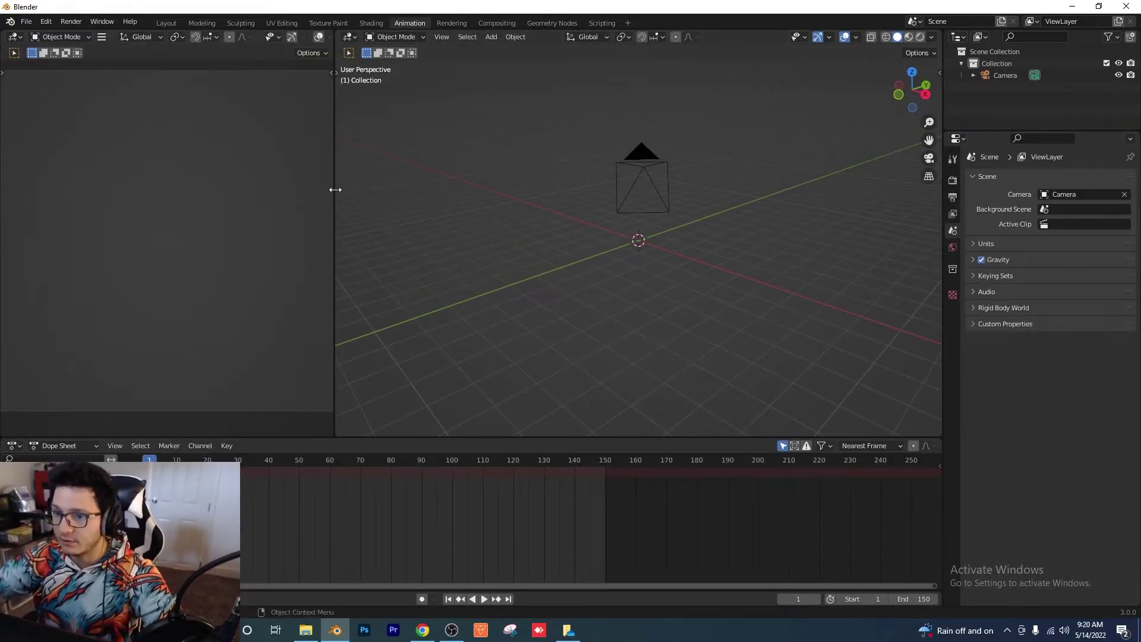
Add a UV sphere at the origin and scale it to 3.
{"action": "left_click_drag", "start_coordinate": [336, 189], "coordinate": [318, 189]}
{"action": "left_click", "coordinate": [468, 37]}
{"action": "mouse_move", "coordinate": [485, 50]}
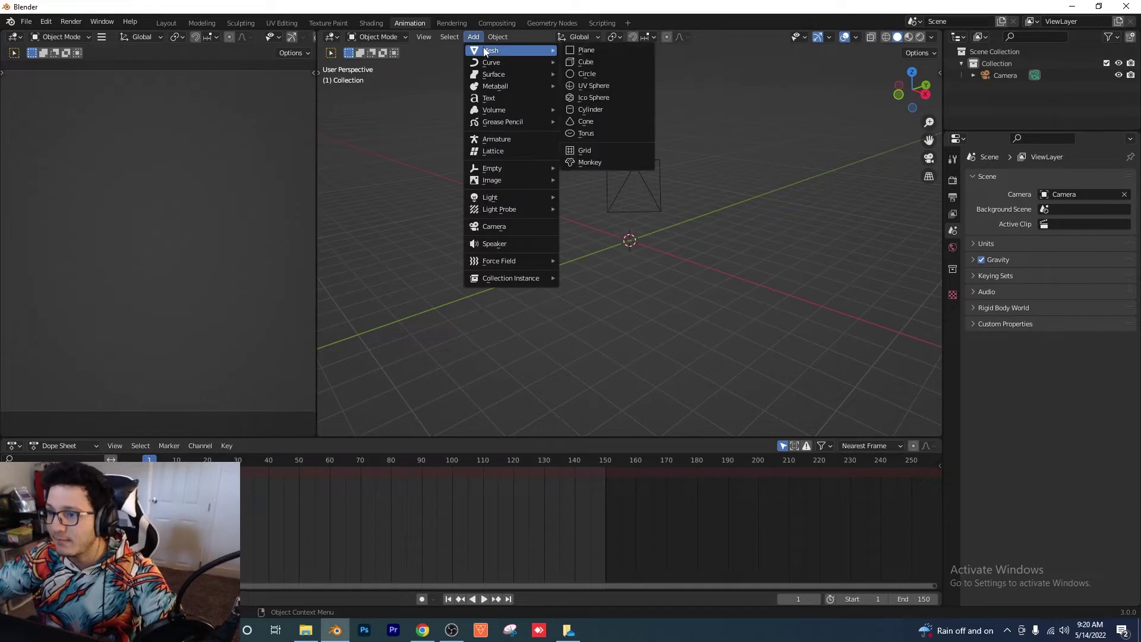
{"action": "left_click", "coordinate": [619, 87]}
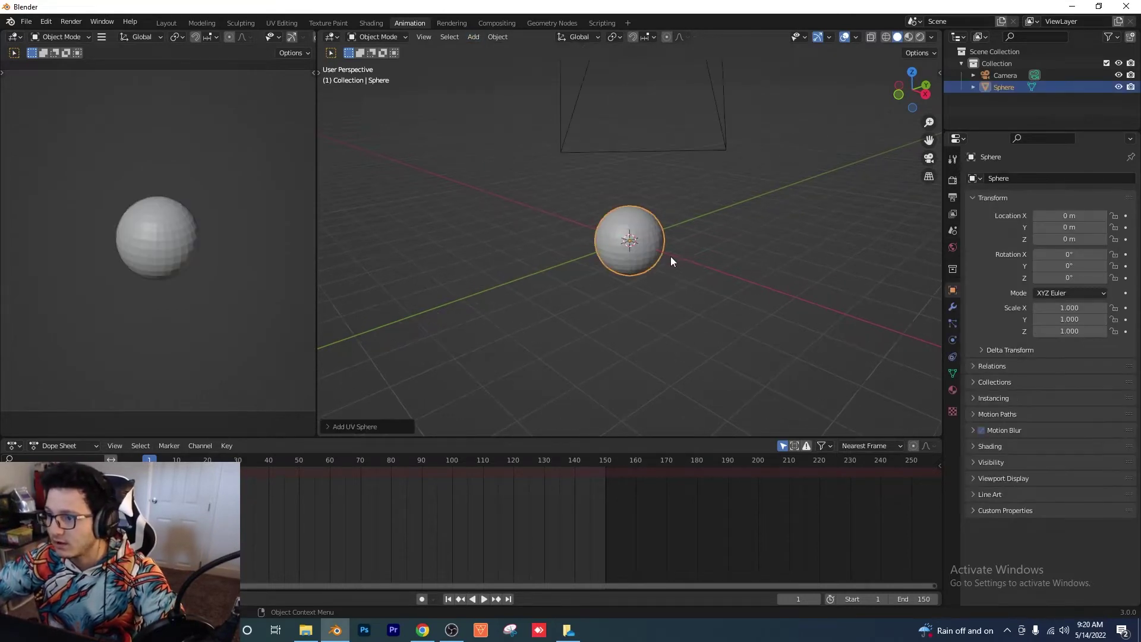
{"action": "type", "text": "s"}
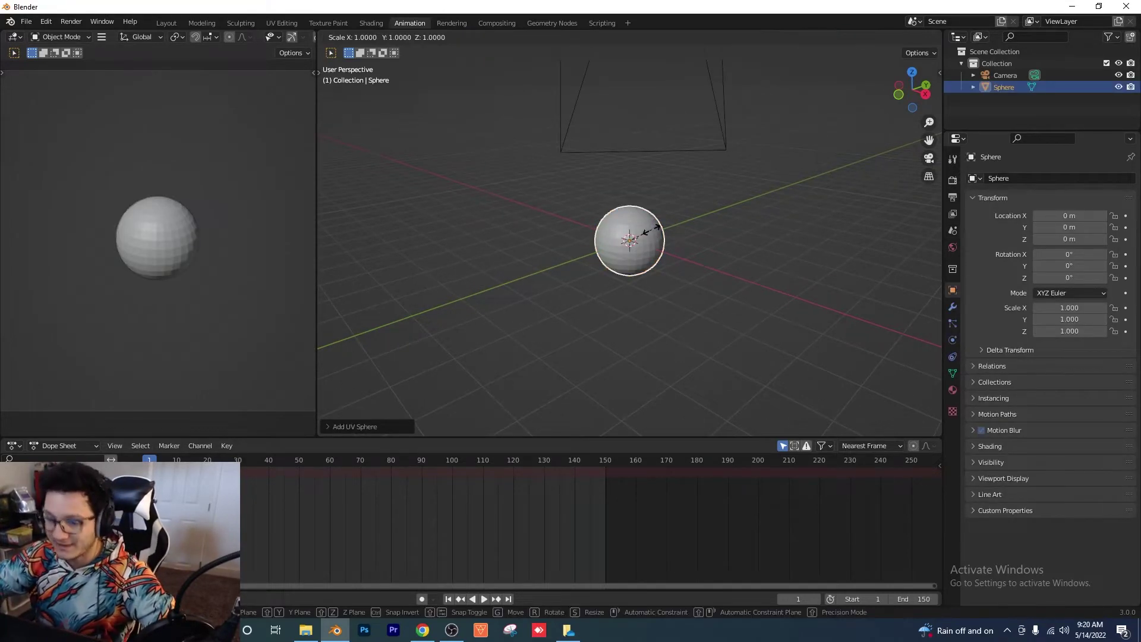
{"action": "type", "text": "3"}
{"action": "key", "text": "Return"}
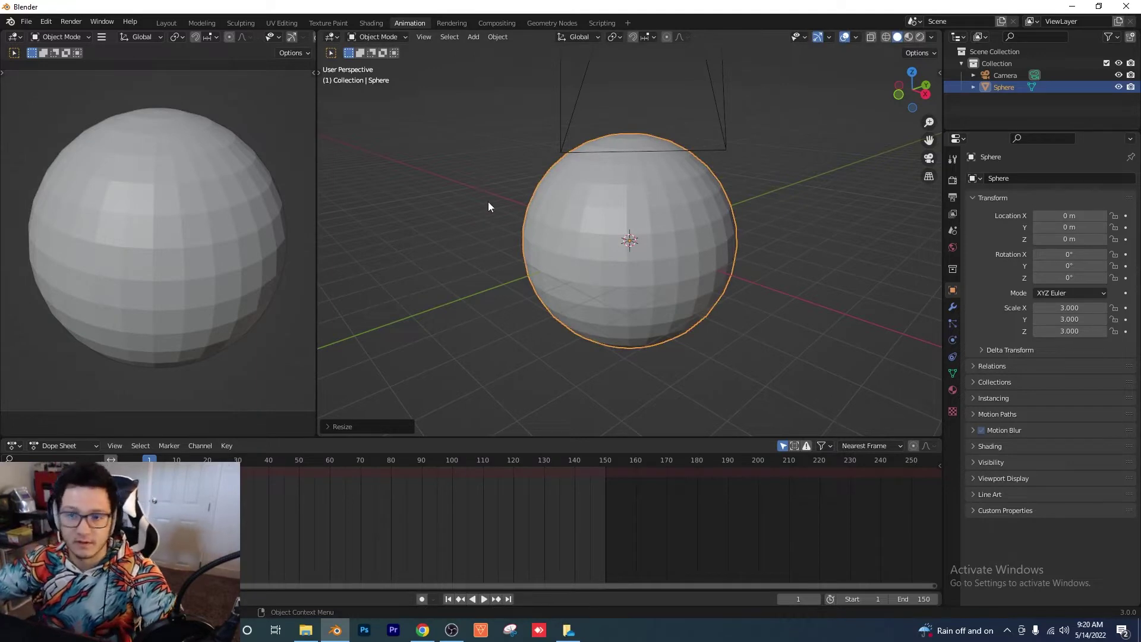
Give the sphere a Subdivision Surface modifier at viewport and render level 3, then shade it smooth.
{"action": "left_click", "coordinate": [955, 305]}
{"action": "left_click", "coordinate": [1019, 177]}
{"action": "left_click", "coordinate": [927, 395]}
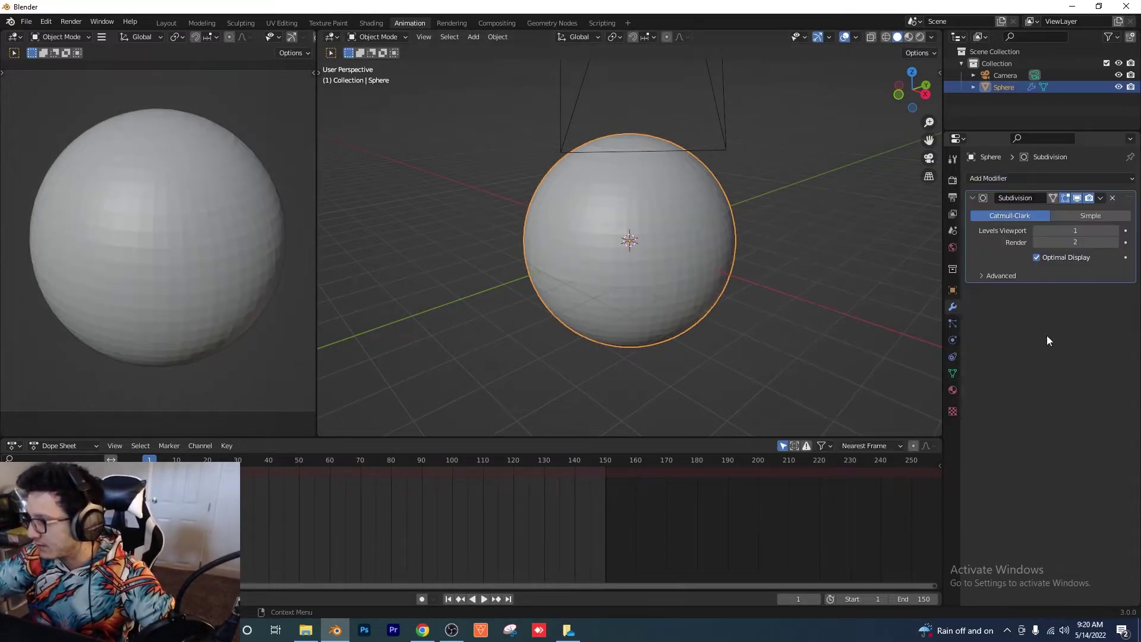
{"action": "left_click", "coordinate": [1094, 235]}
{"action": "type", "text": "3"}
{"action": "key", "text": "Tab"}
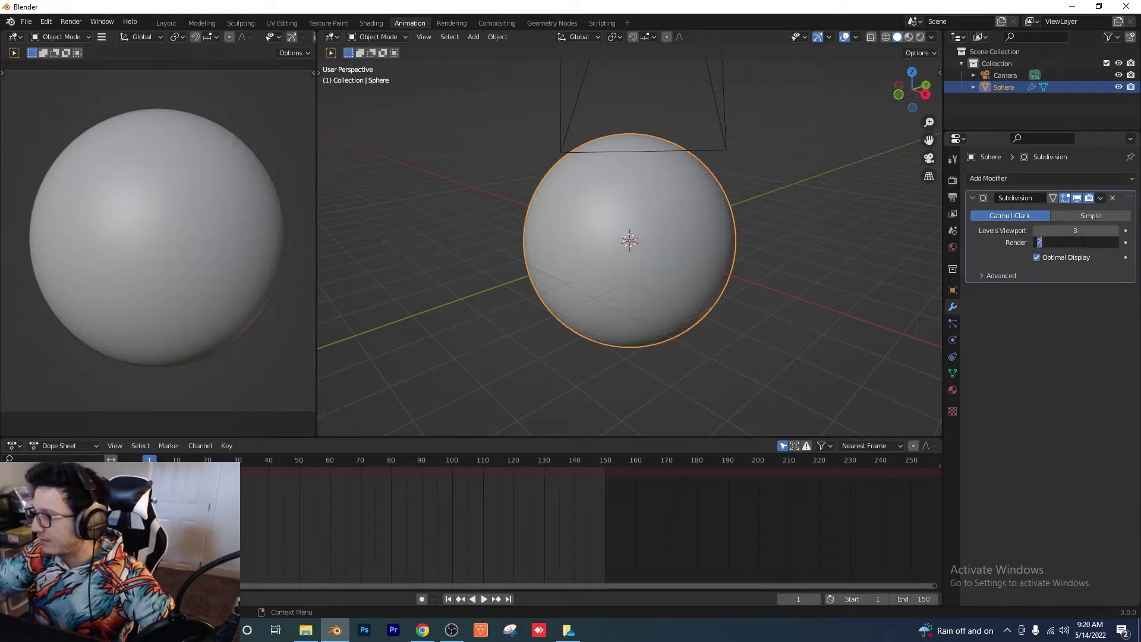
{"action": "type", "text": "3"}
{"action": "key", "text": "Return"}
{"action": "right_click", "coordinate": [697, 244]}
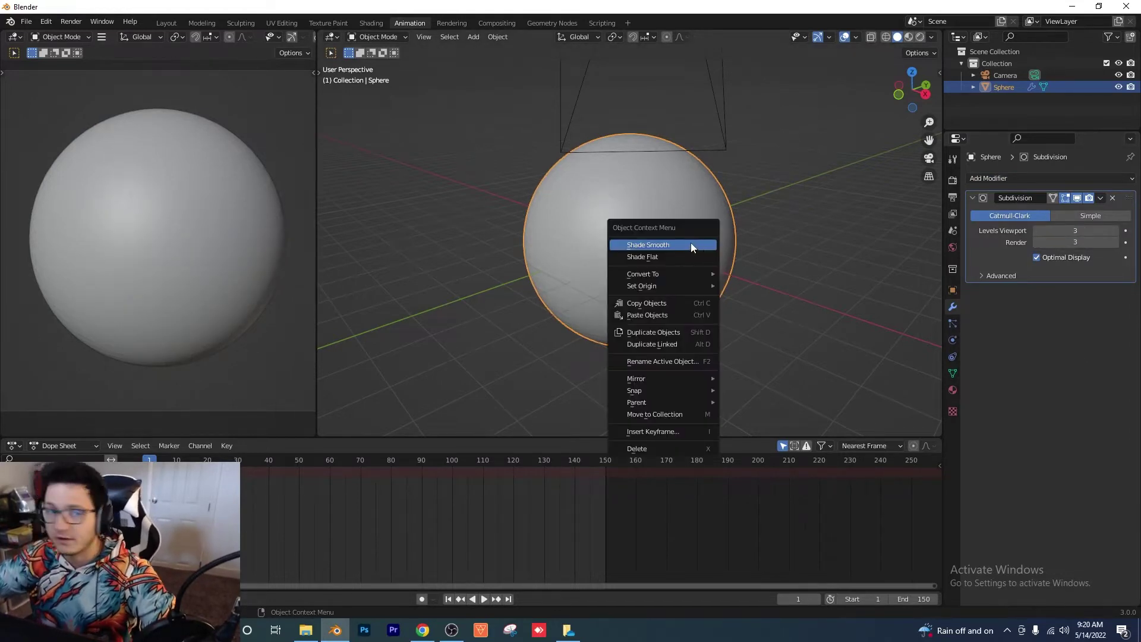
{"action": "left_click", "coordinate": [691, 244]}
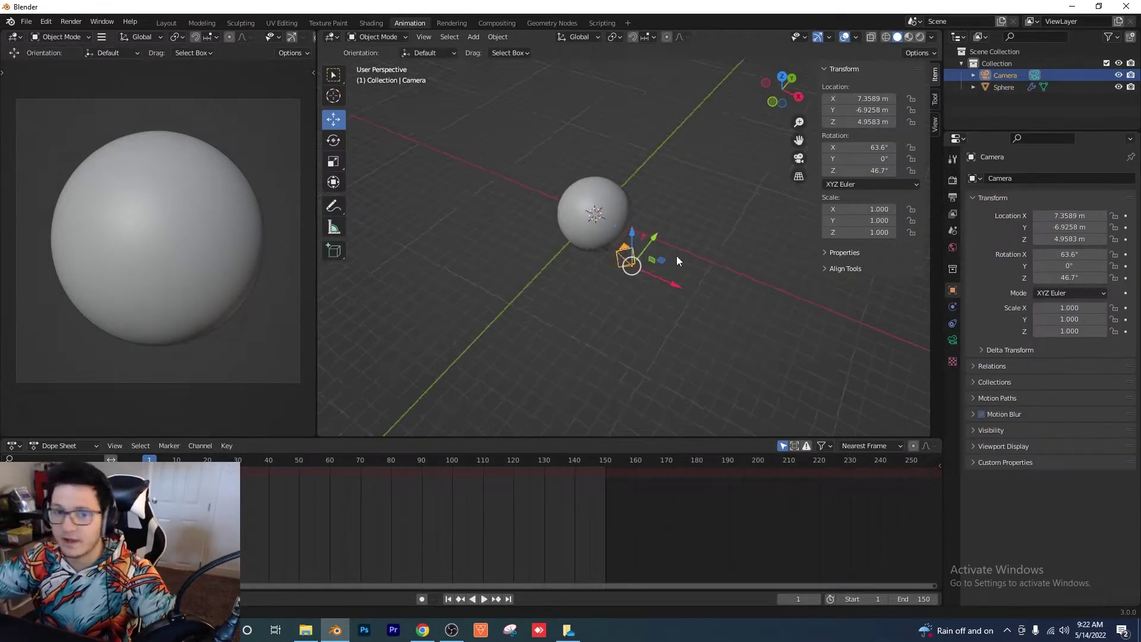
Set the camera's rotation to X 90° and Z 0°.
{"action": "middle_click_drag", "start_coordinate": [676, 255], "coordinate": [690, 253]}
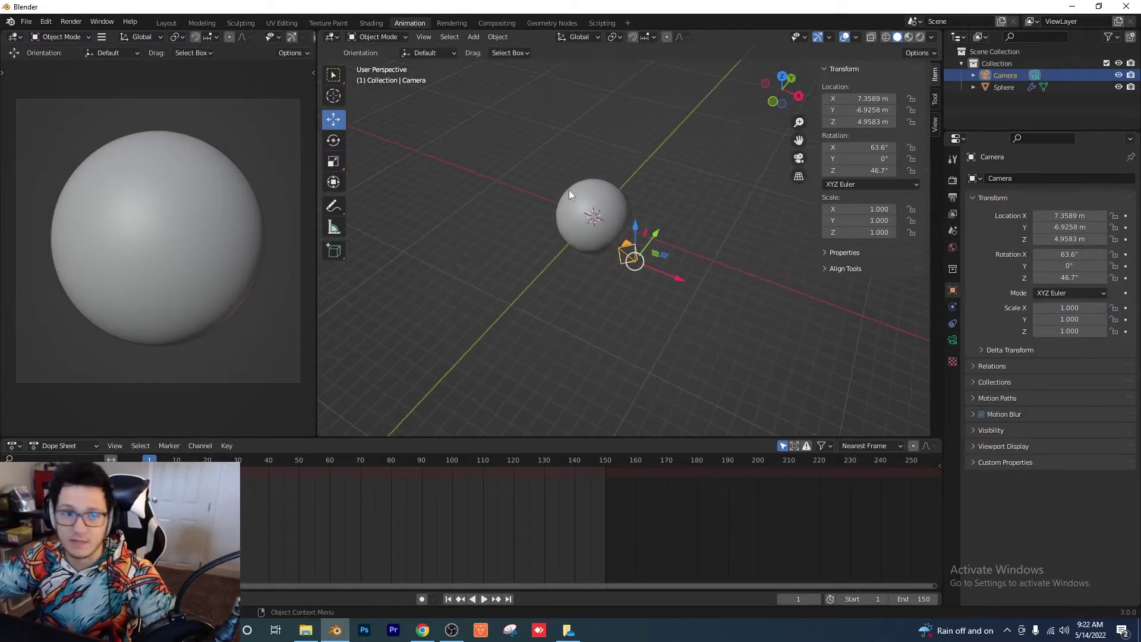
{"action": "left_click", "coordinate": [866, 147]}
{"action": "type", "text": "90"}
{"action": "key", "text": "Return"}
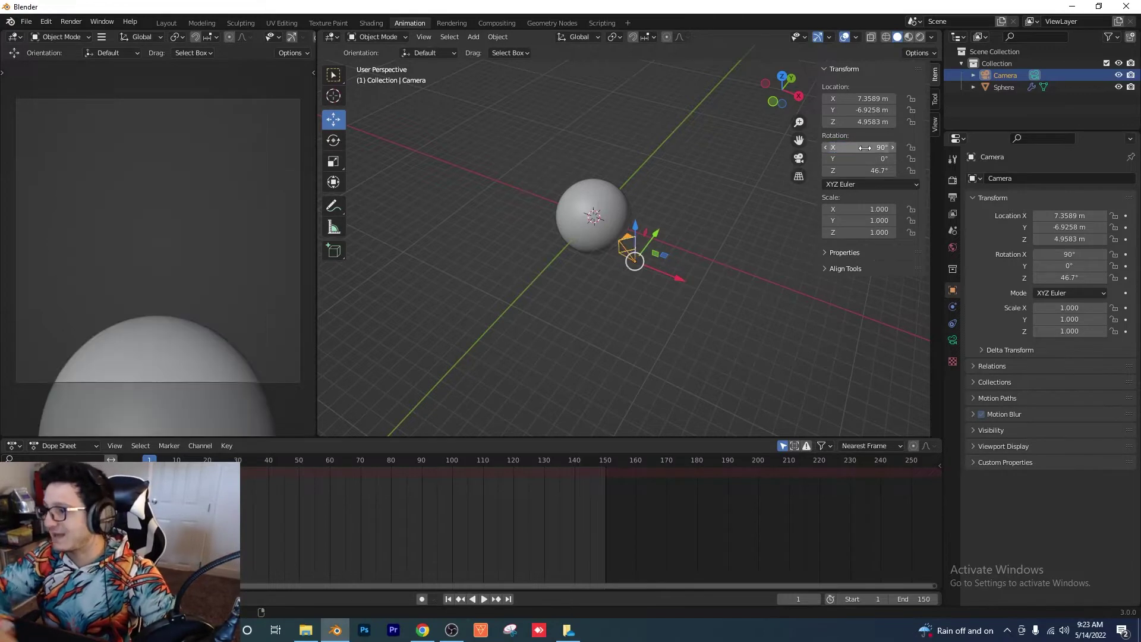
{"action": "left_click", "coordinate": [875, 171]}
{"action": "type", "text": "0"}
{"action": "key", "text": "Return"}
Place the camera at X 0 m, Z 0 m and Y -6 m.
{"action": "left_click", "coordinate": [856, 99]}
{"action": "type", "text": "0"}
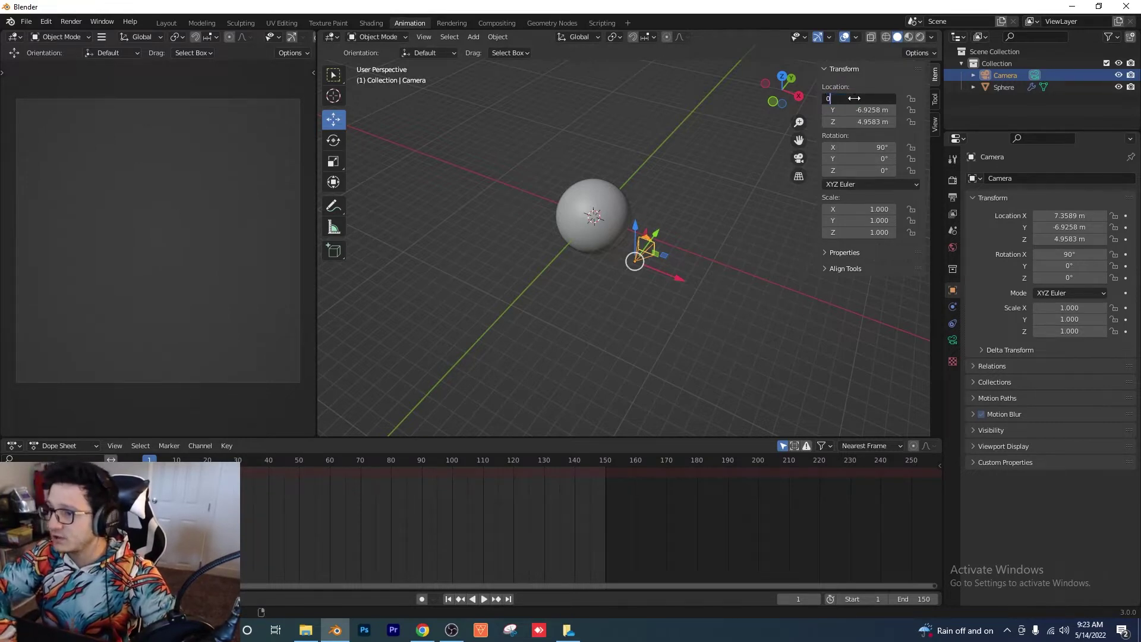
{"action": "key", "text": "Return"}
{"action": "left_click_drag", "start_coordinate": [522, 186], "coordinate": [523, 240]}
{"action": "left_click", "coordinate": [861, 122]}
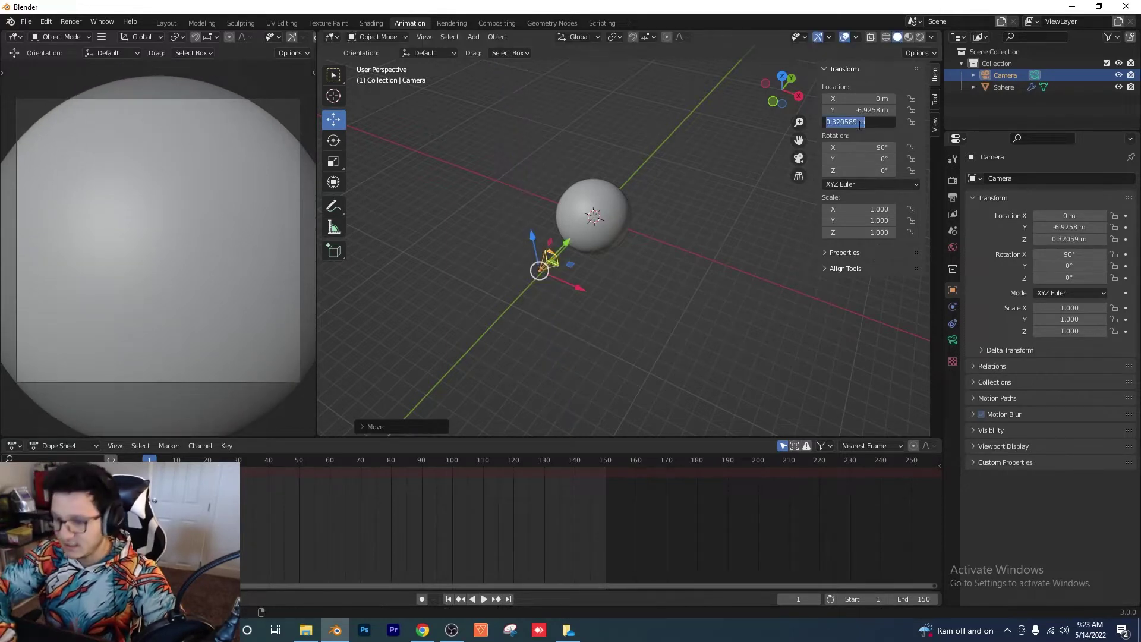
{"action": "type", "text": "0"}
{"action": "key", "text": "Return"}
{"action": "left_click", "coordinate": [862, 109]}
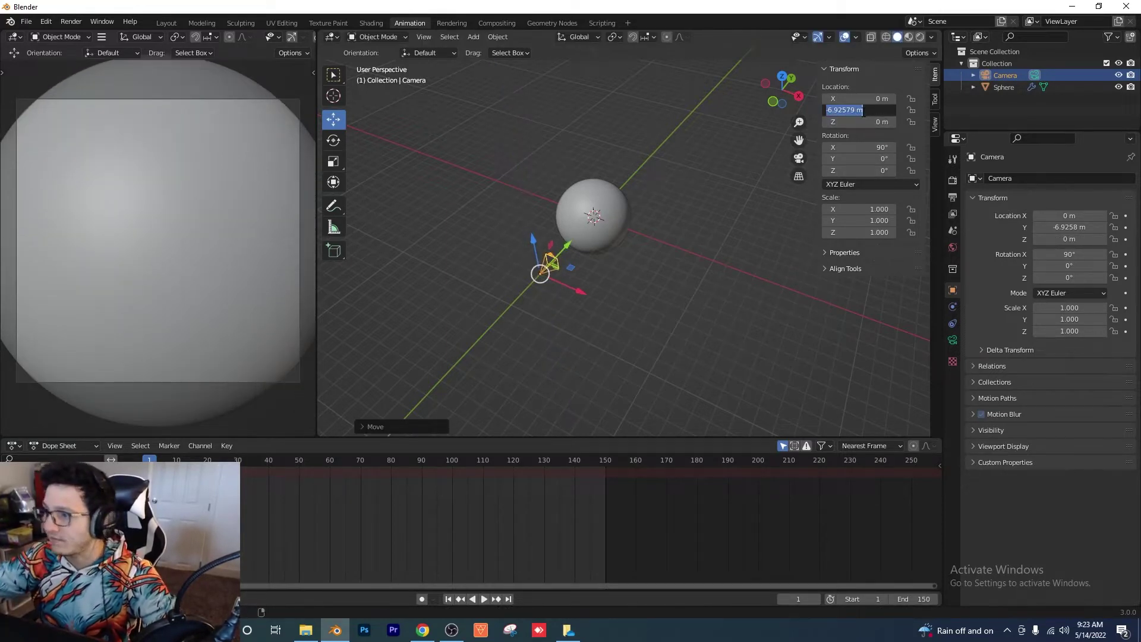
{"action": "type", "text": "6"}
{"action": "key", "text": "Return"}
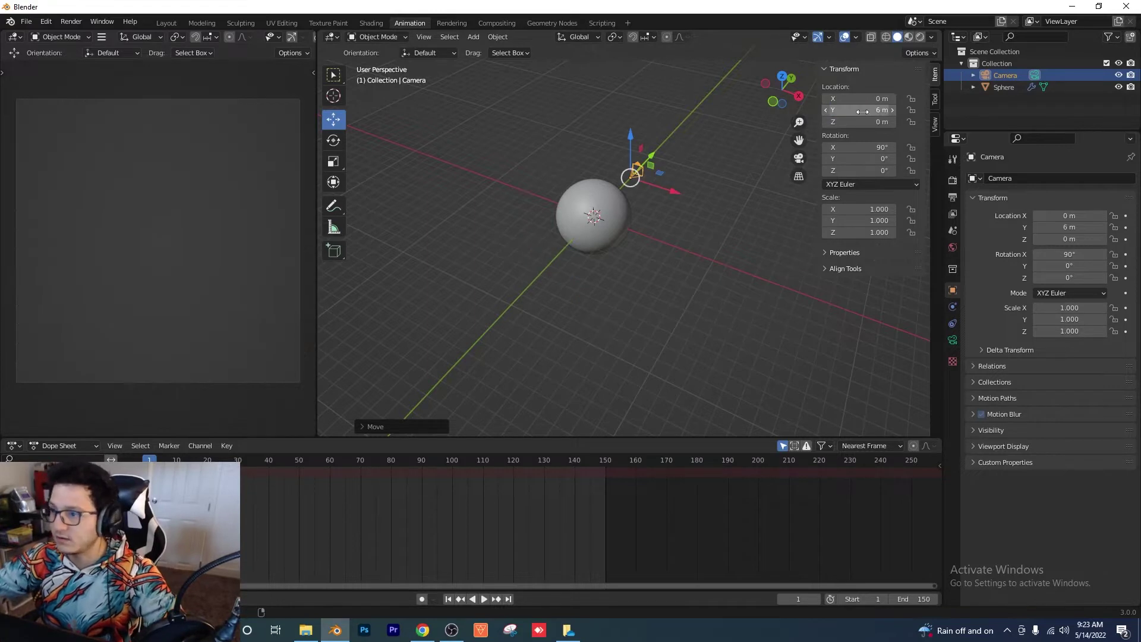
{"action": "left_click", "coordinate": [862, 110]}
{"action": "type", "text": "-6"}
{"action": "key", "text": "Return"}
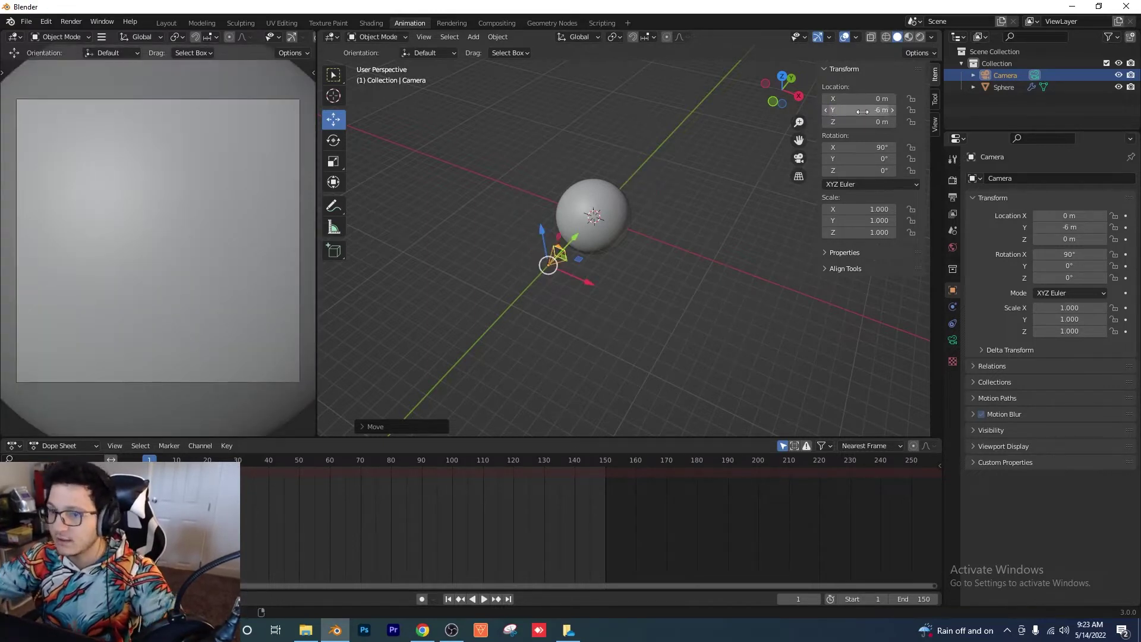
Make the camera lens Panoramic with Fisheye Equisolid projection.
{"action": "left_click", "coordinate": [953, 340]}
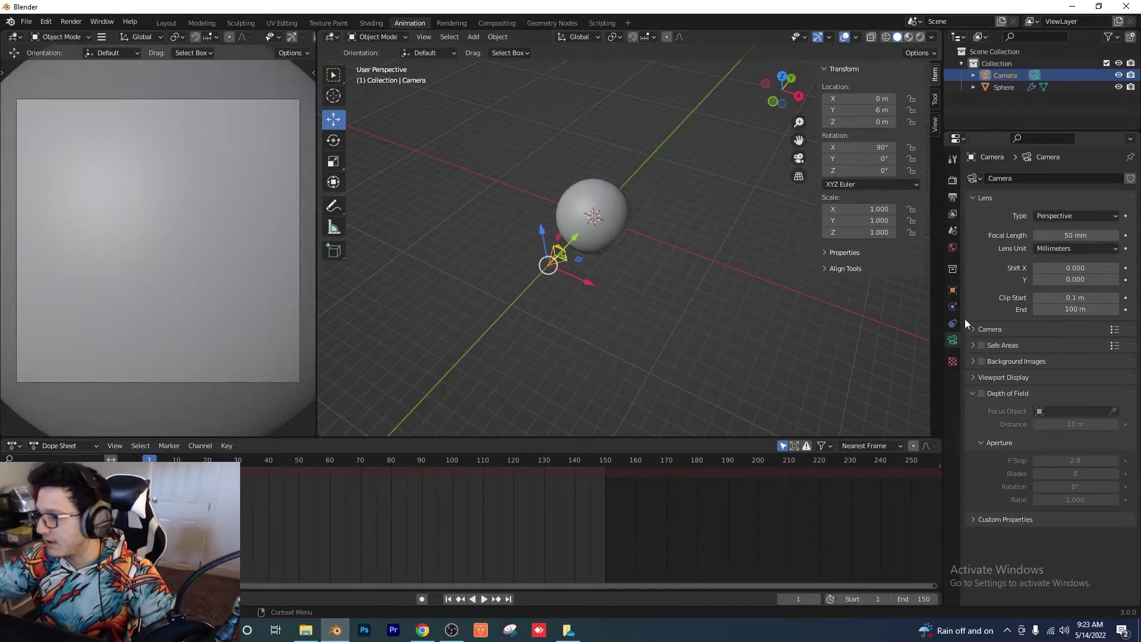
{"action": "left_click", "coordinate": [1062, 216]}
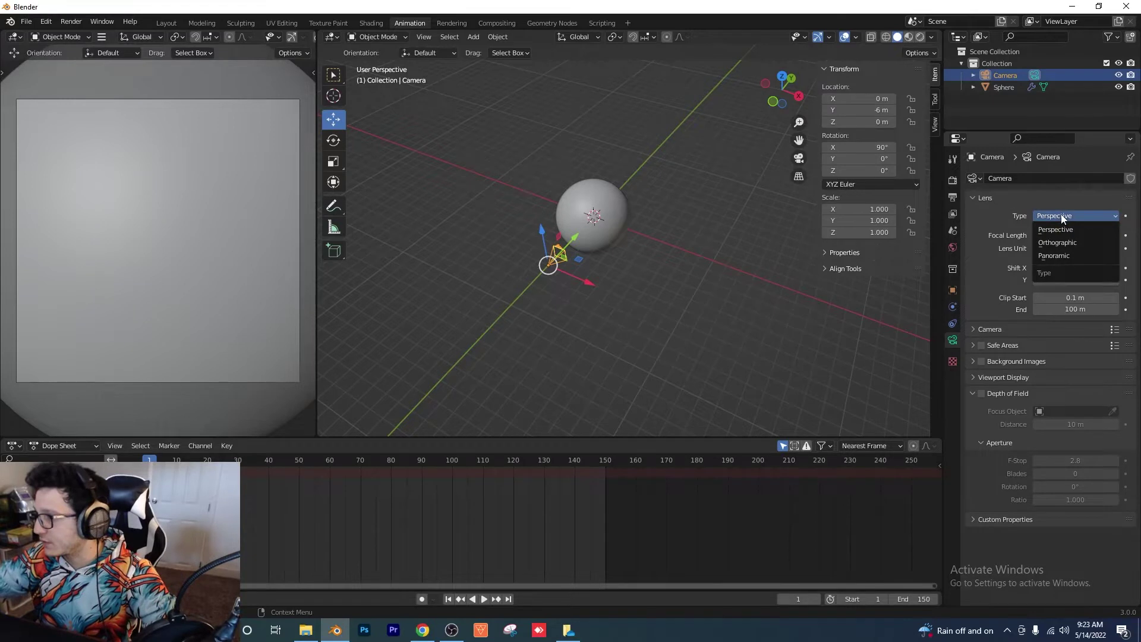
{"action": "left_click", "coordinate": [1055, 256]}
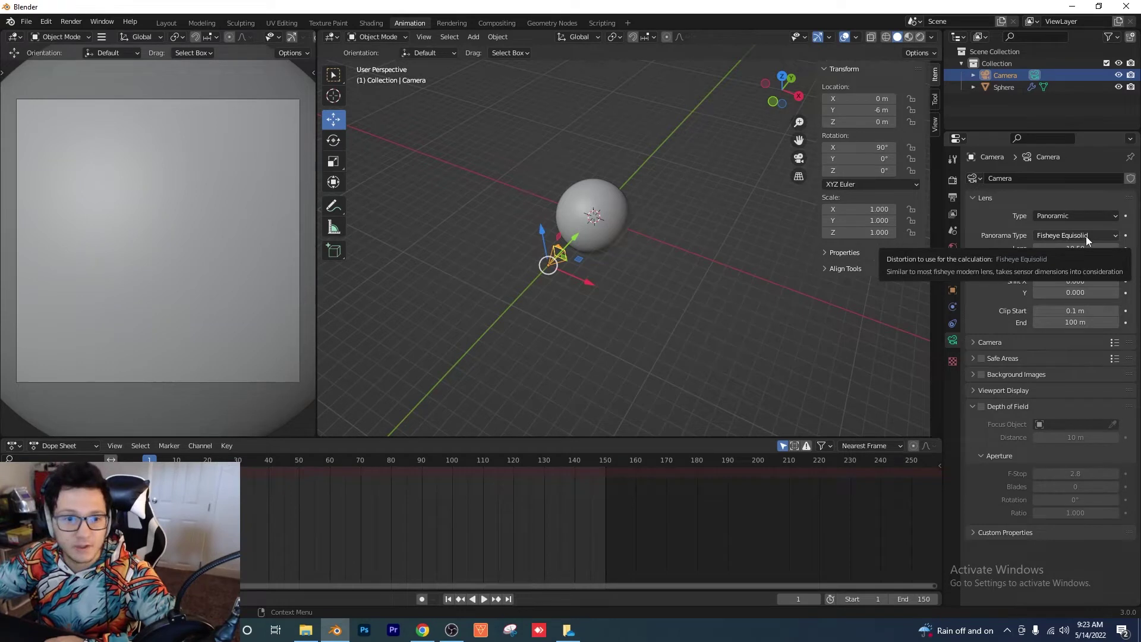
{"action": "left_click", "coordinate": [1086, 236]}
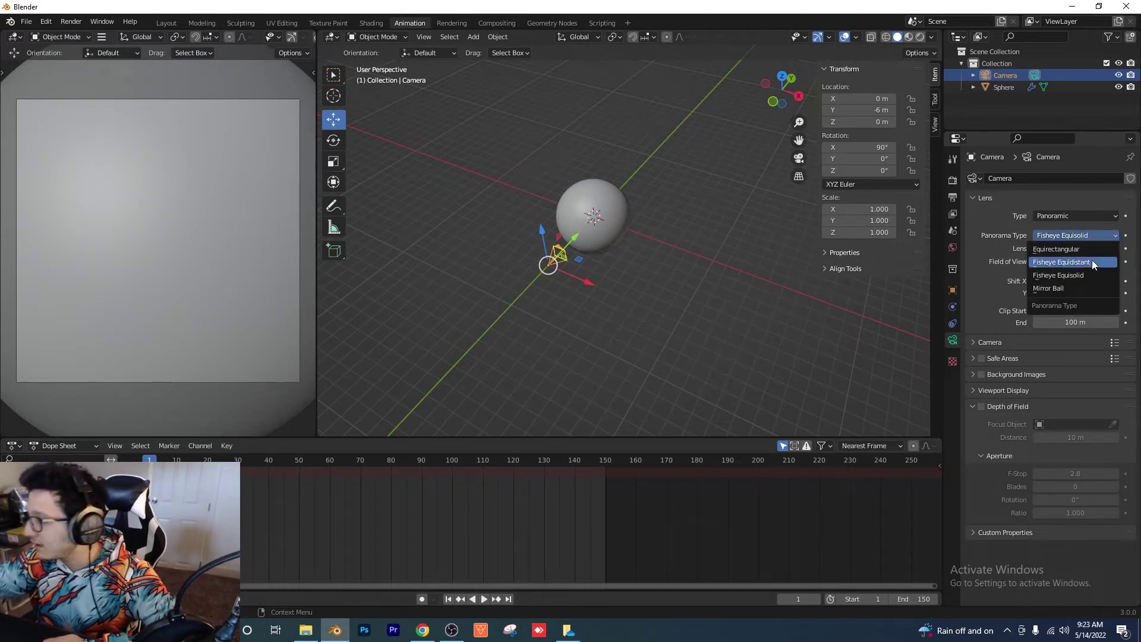
{"action": "left_click", "coordinate": [1093, 276]}
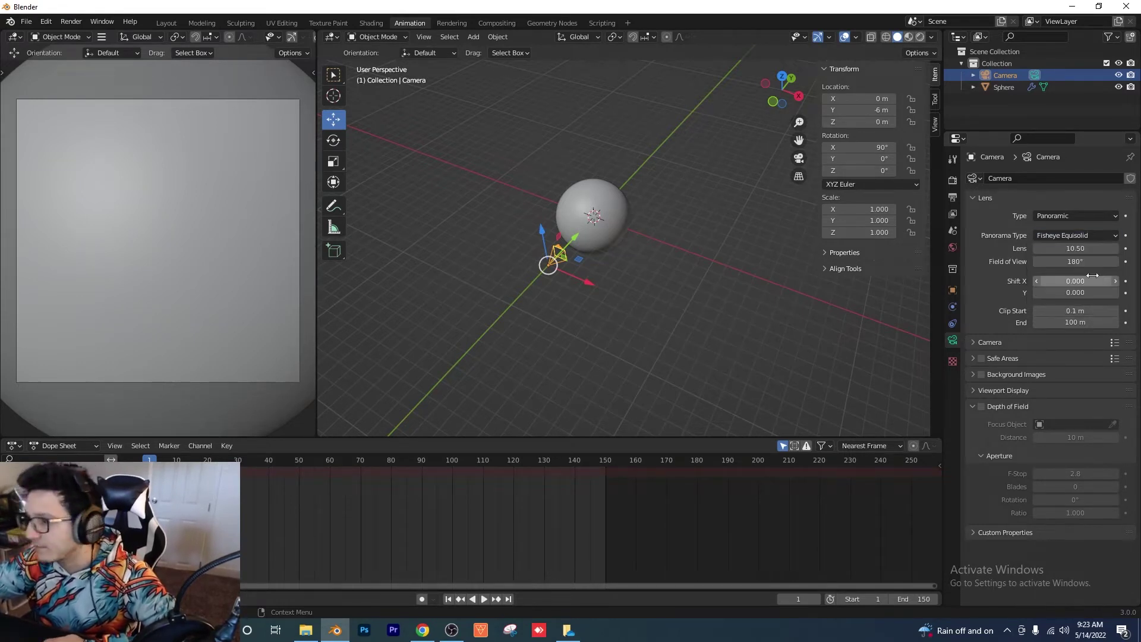
Set the fisheye lens to 15 mm and the field of view to 245°.
{"action": "double_click", "coordinate": [1077, 249]}
{"action": "type", "text": "15"}
{"action": "key", "text": "Return"}
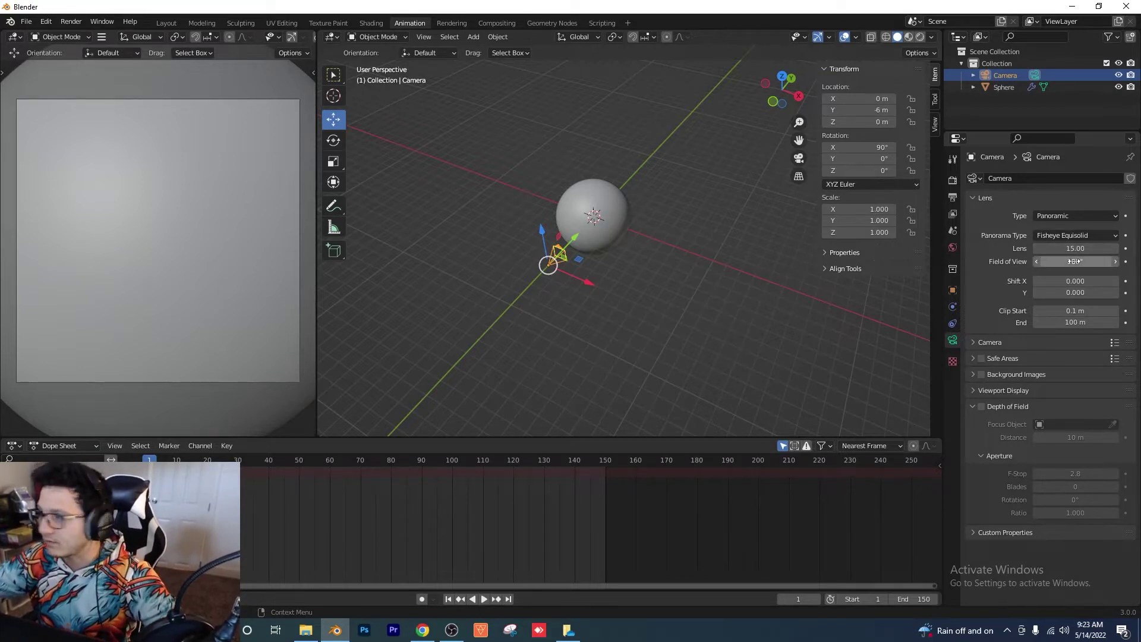
{"action": "double_click", "coordinate": [1075, 261]}
{"action": "type", "text": "2"}
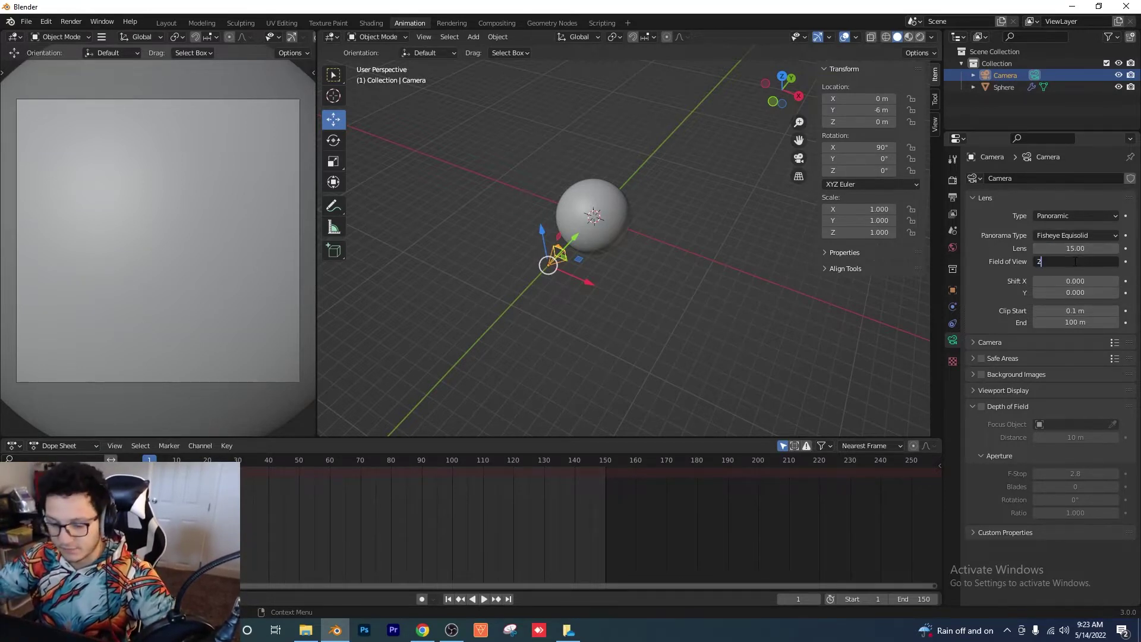
{"action": "type", "text": "45"}
{"action": "key", "text": "Return"}
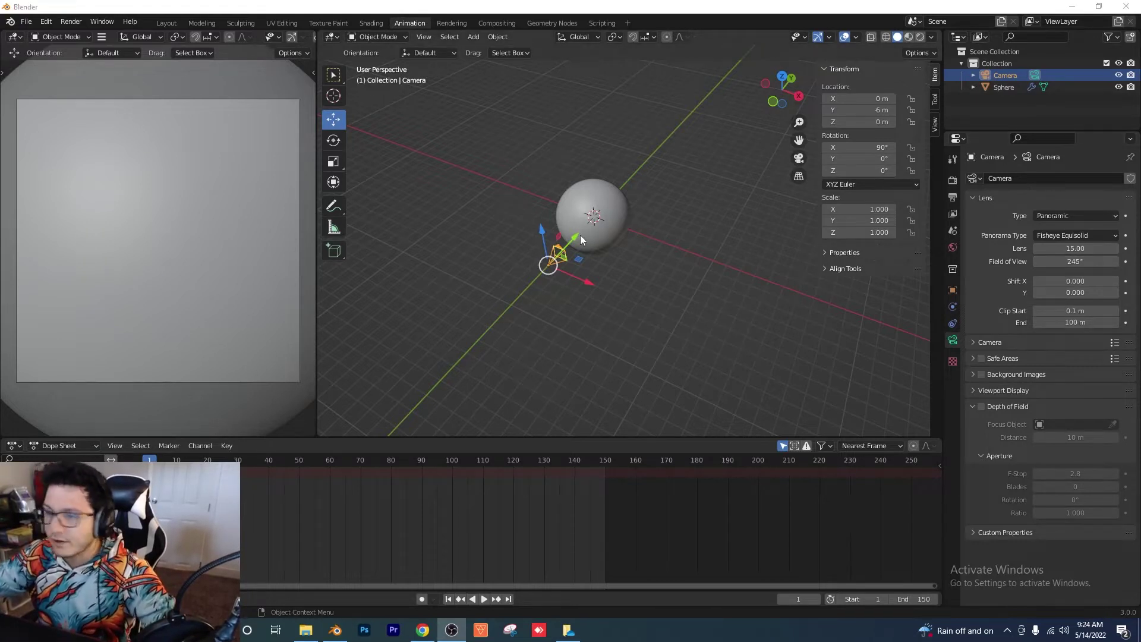
Move the camera back to Y location -12 m.
{"action": "left_click_drag", "start_coordinate": [578, 236], "coordinate": [524, 308]}
{"action": "left_click", "coordinate": [856, 110]}
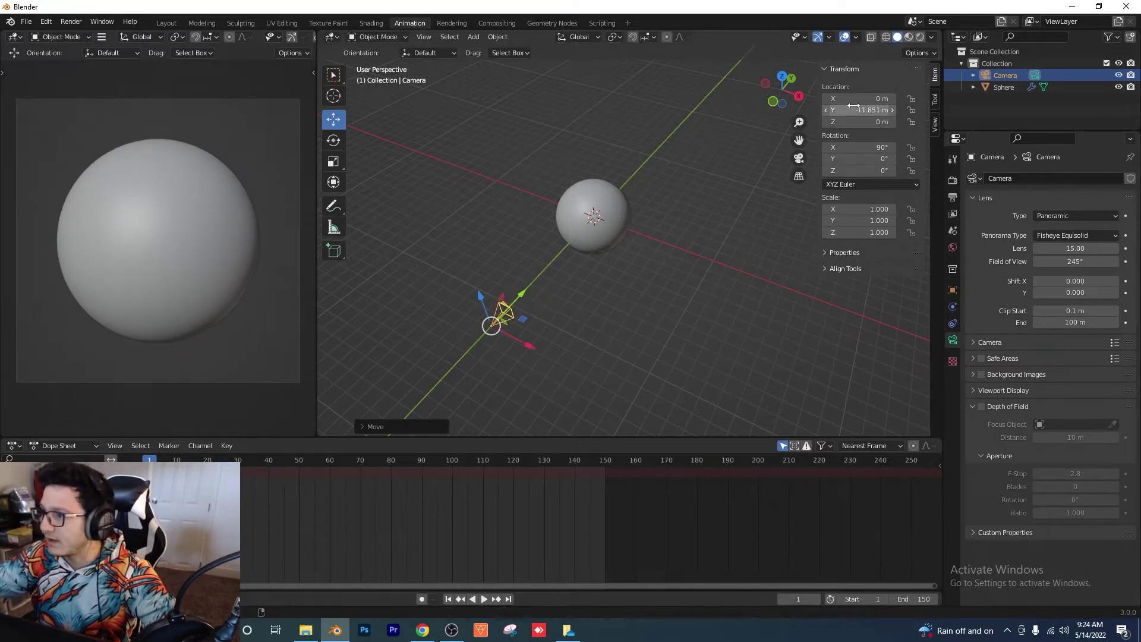
{"action": "key", "text": "BackSpace"}
{"action": "type", "text": "-12"}
{"action": "key", "text": "Return"}
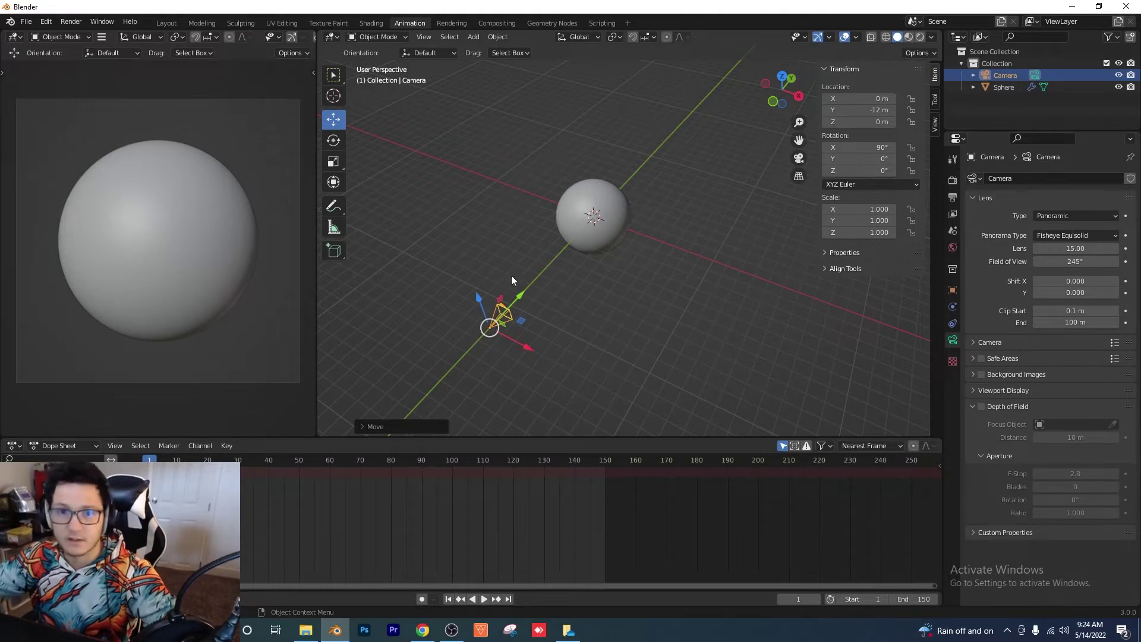
Enable depth of field with the Sphere as focus object and F-Stop 0.7.
{"action": "middle_click_drag", "start_coordinate": [591, 339], "coordinate": [517, 303]}
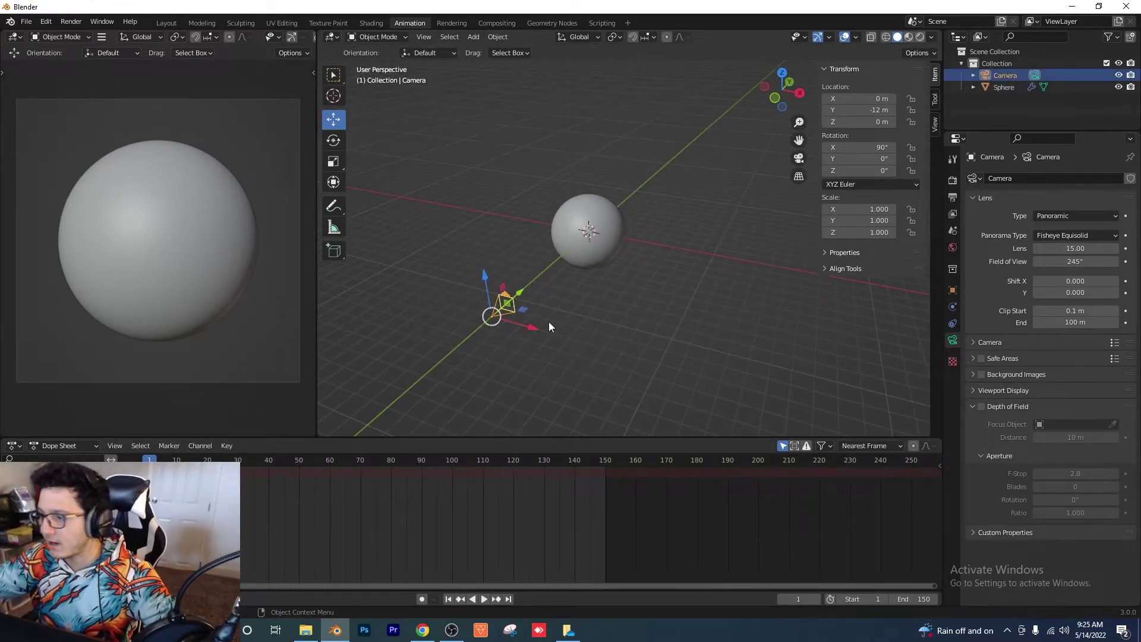
{"action": "left_click", "coordinate": [981, 407]}
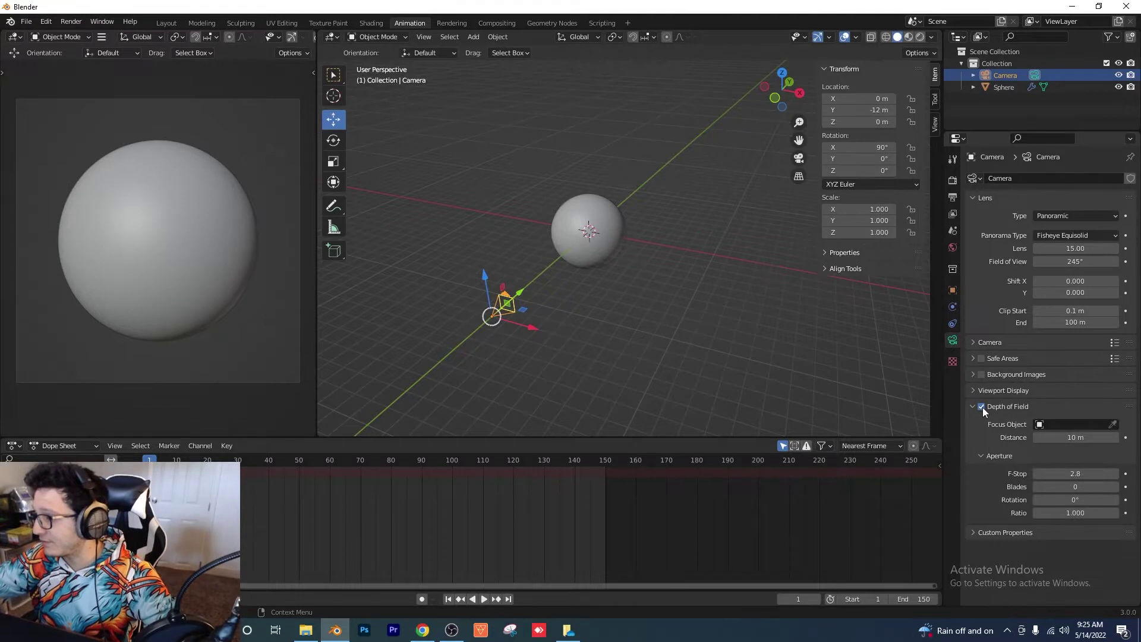
{"action": "left_click", "coordinate": [1113, 425]}
{"action": "left_click", "coordinate": [597, 211]}
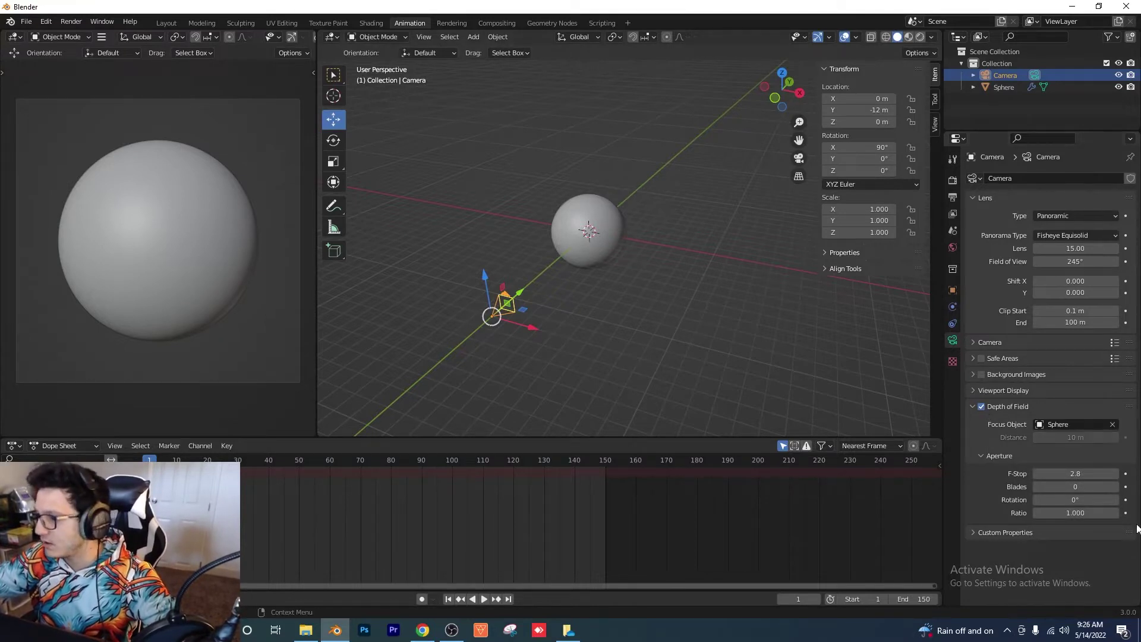
{"action": "left_click", "coordinate": [1079, 474]}
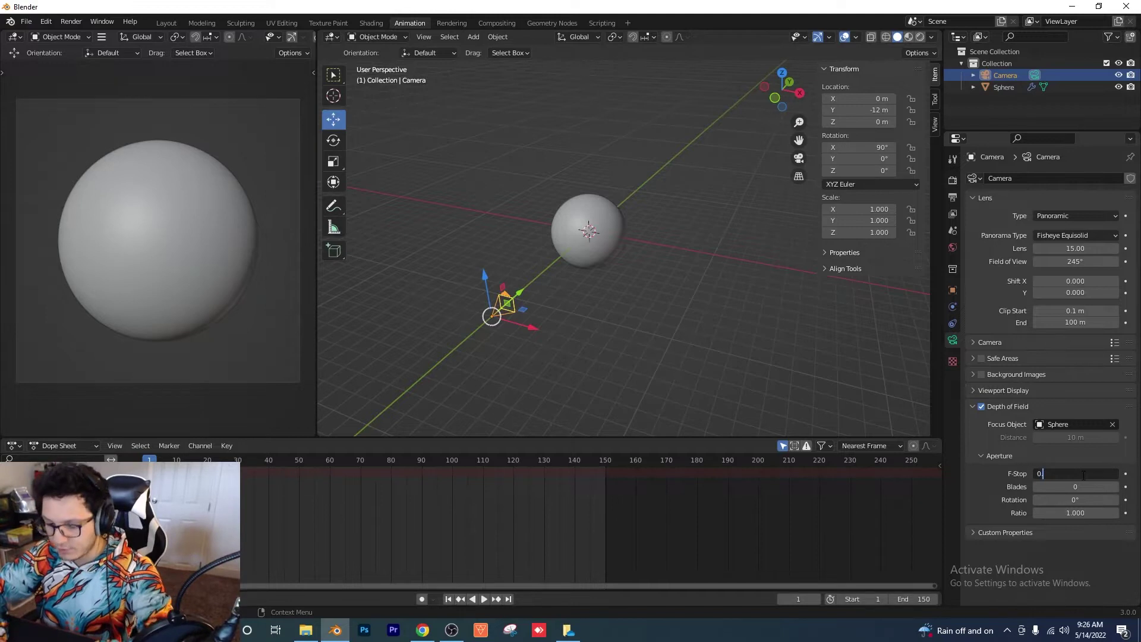
{"action": "key", "text": "Return"}
{"action": "left_click_drag", "start_coordinate": [317, 238], "coordinate": [433, 238]}
Give the Sphere a new material, Material.001, with Metallic 1.0 and Roughness 0.0.
{"action": "left_click", "coordinate": [671, 211]}
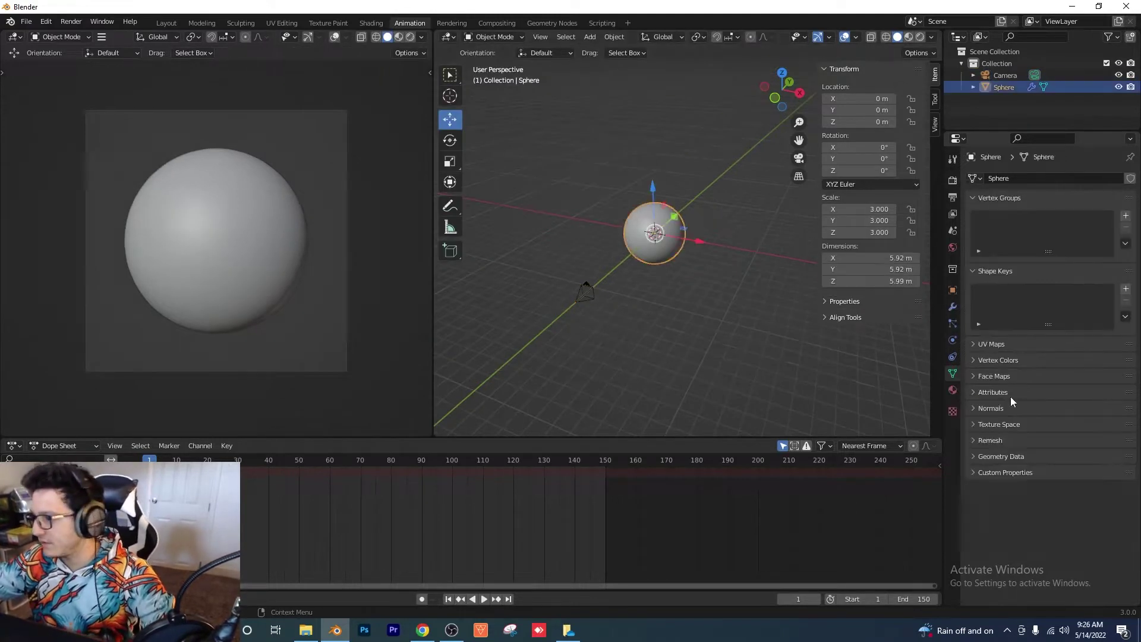
{"action": "left_click", "coordinate": [954, 390]}
{"action": "left_click", "coordinate": [1052, 230]}
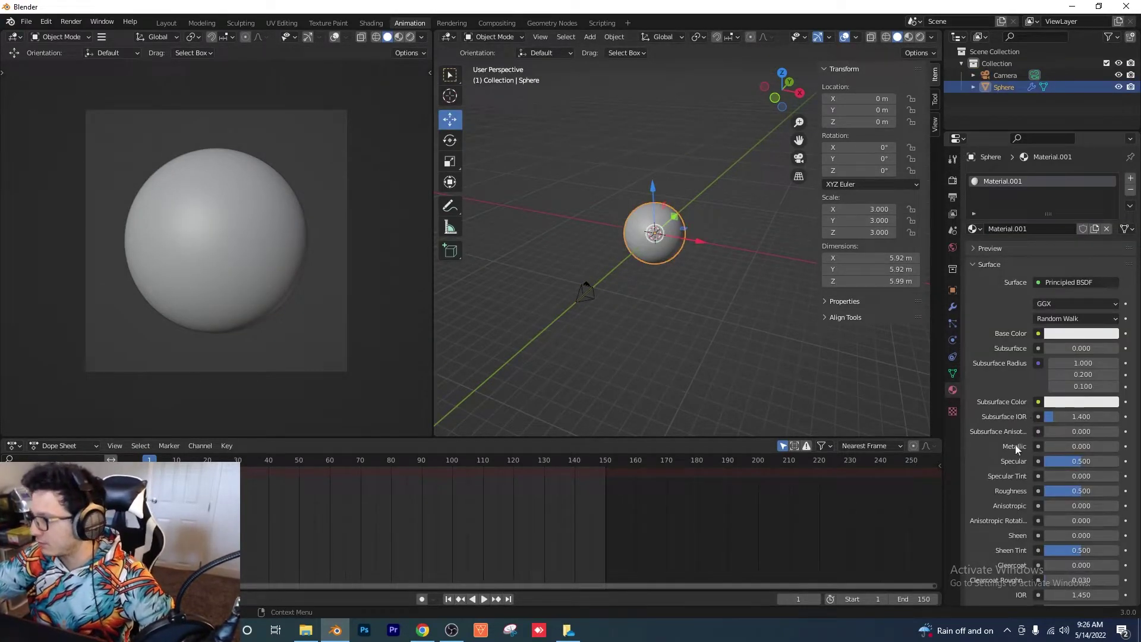
{"action": "left_click_drag", "start_coordinate": [1058, 446], "coordinate": [1112, 446]}
{"action": "left_click_drag", "start_coordinate": [1050, 497], "coordinate": [1011, 497]}
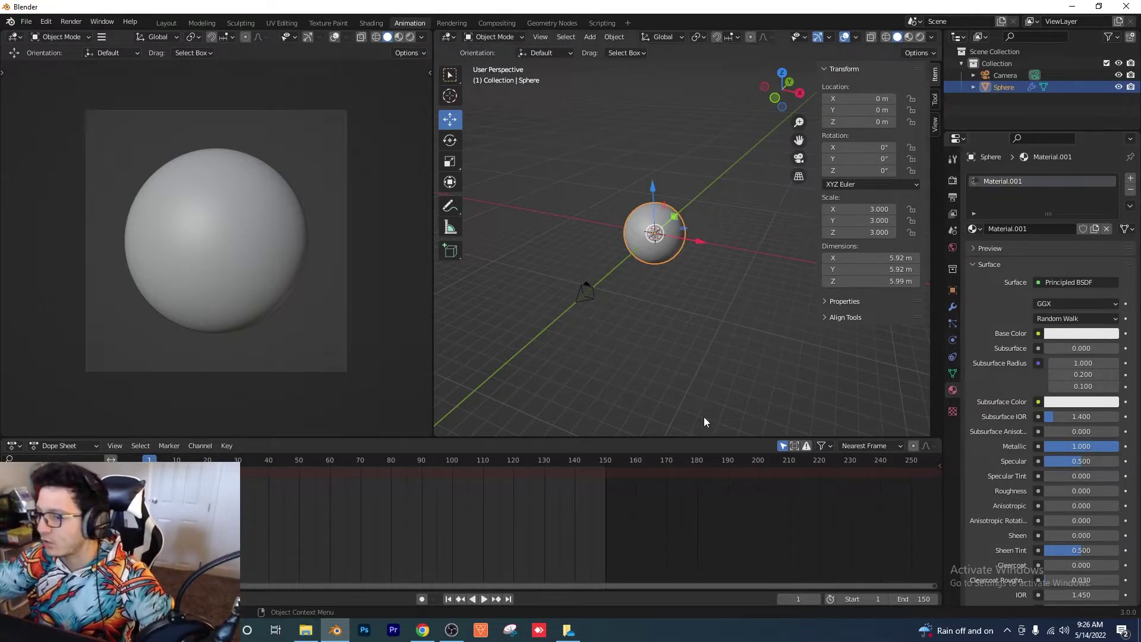
{"action": "left_click", "coordinate": [952, 247]}
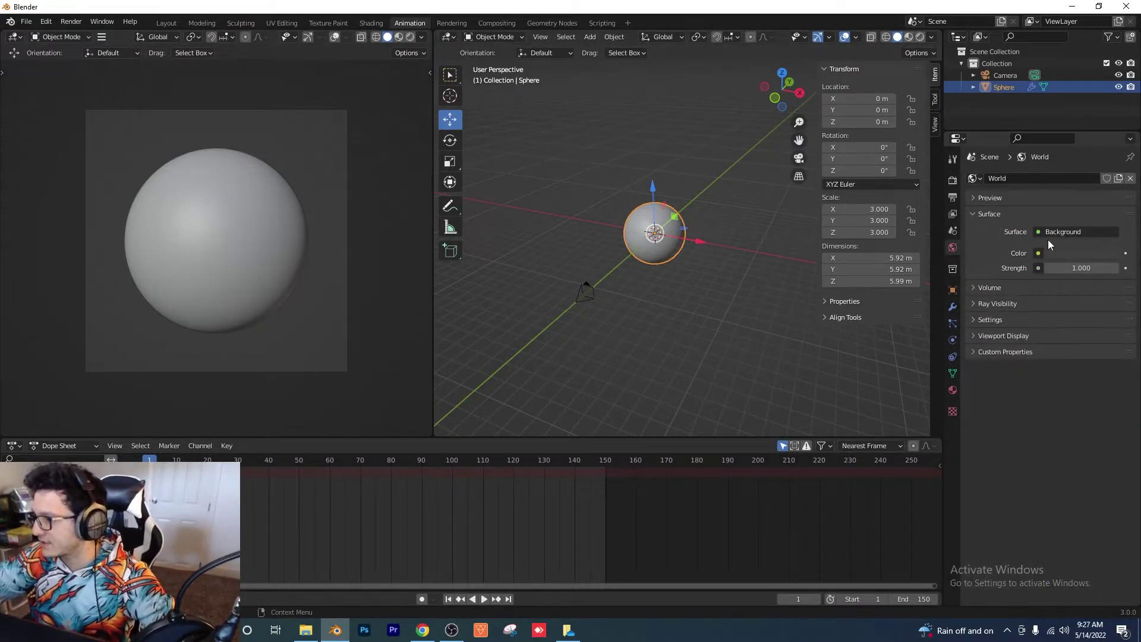
Use an Environment Texture with the pink nebula JPG from Downloads as the world colour, viewed in Rendered shading.
{"action": "left_click", "coordinate": [1038, 253]}
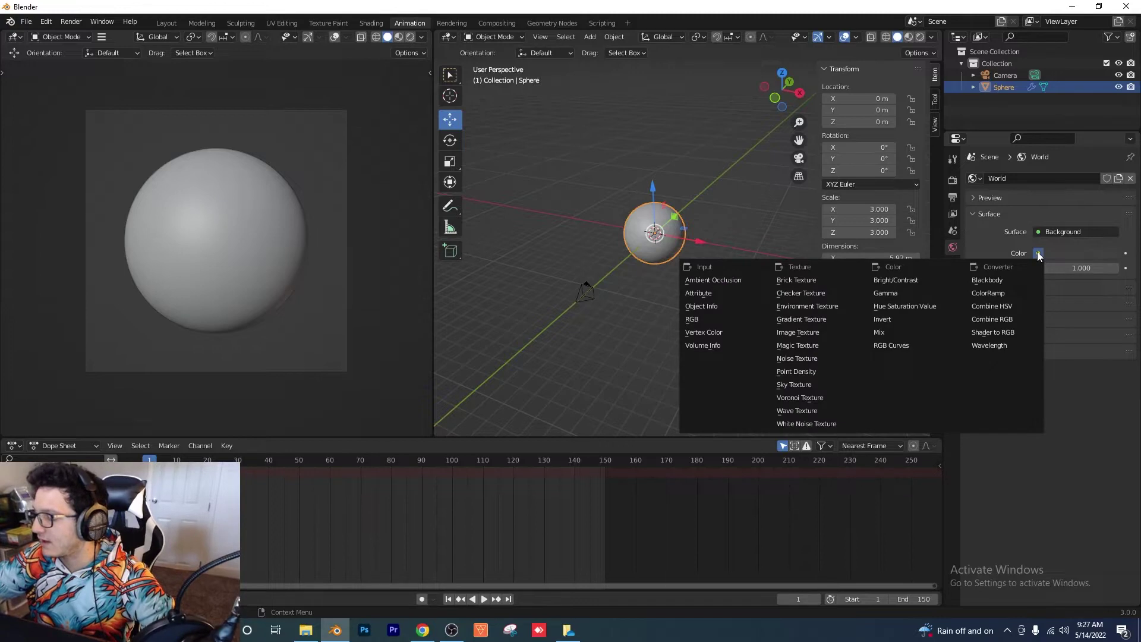
{"action": "left_click", "coordinate": [827, 306]}
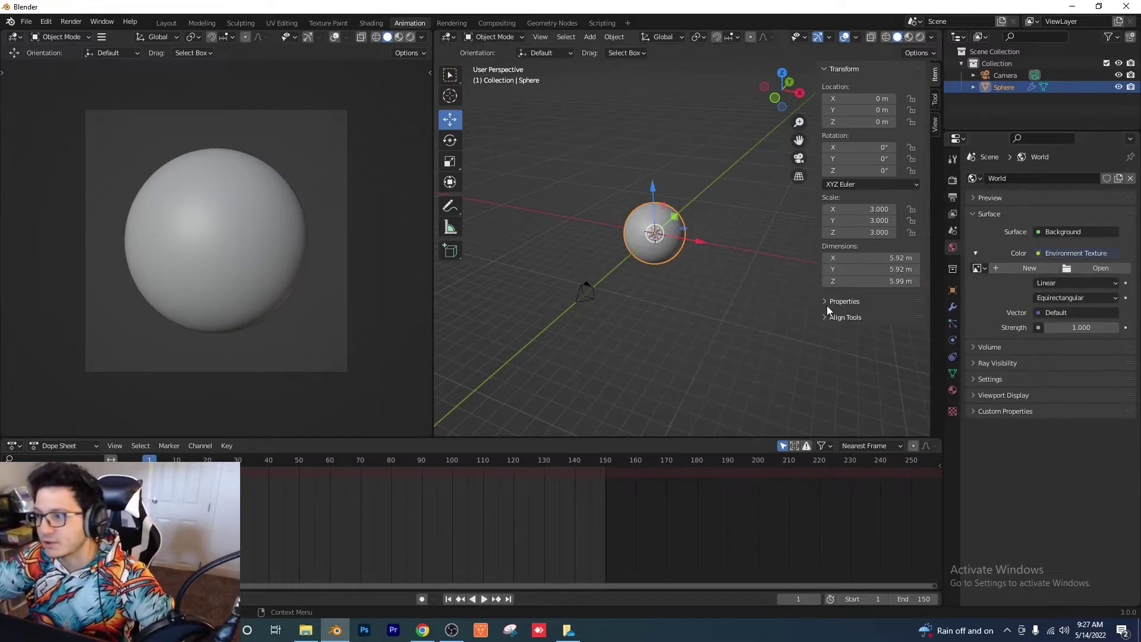
{"action": "left_click", "coordinate": [1101, 269]}
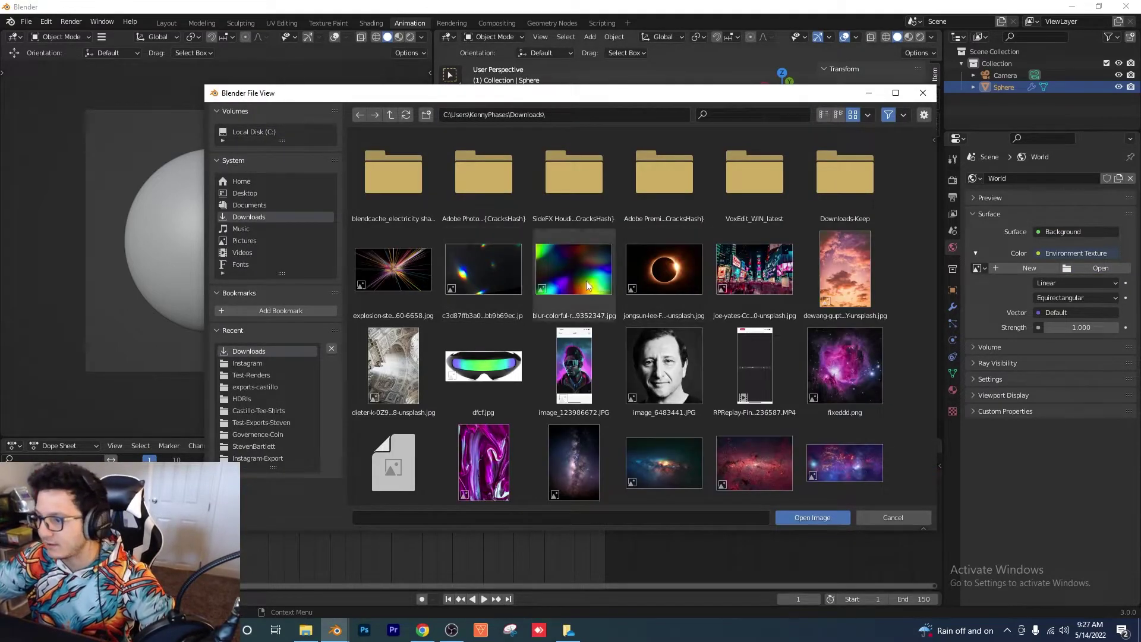
{"action": "scroll", "coordinate": [586, 286], "scroll_direction": "down", "scroll_amount": 5}
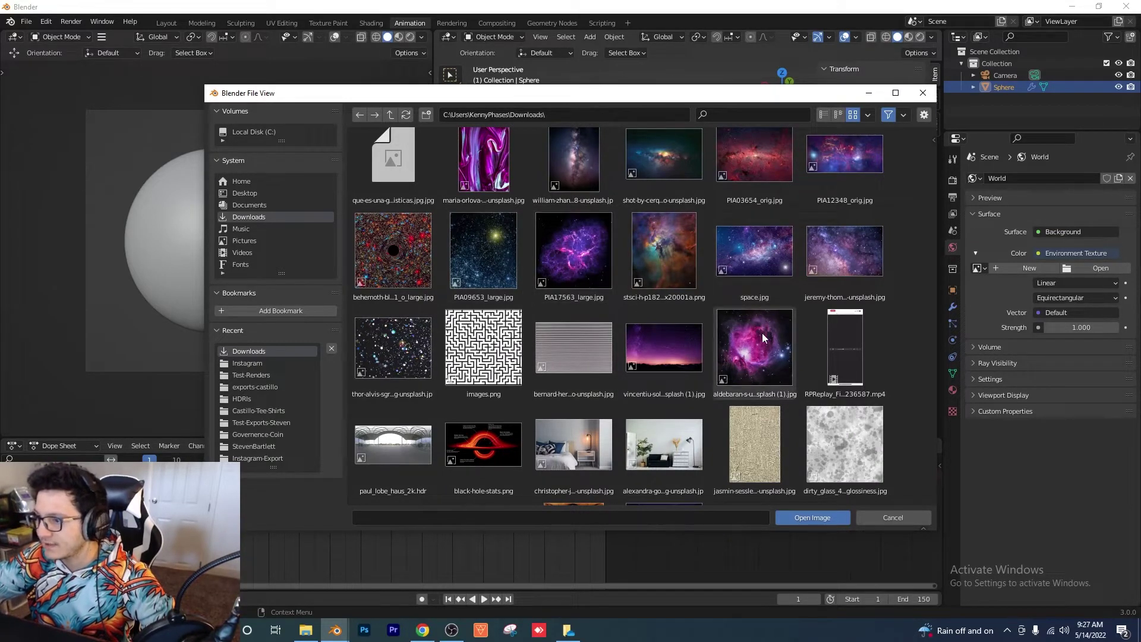
{"action": "double_click", "coordinate": [763, 355]}
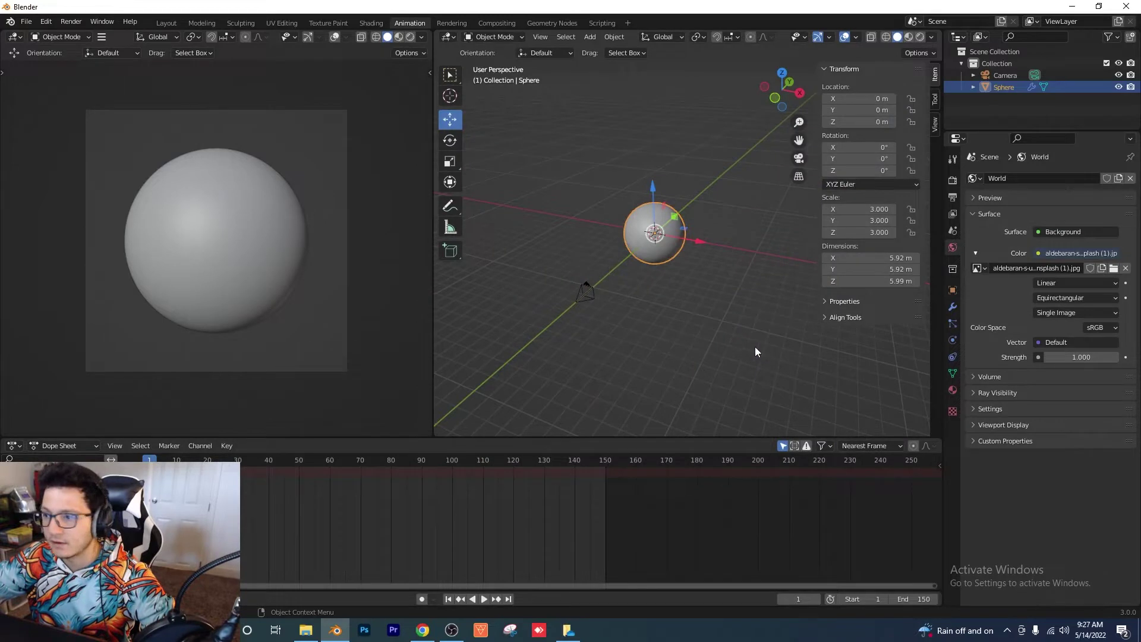
{"action": "left_click", "coordinate": [409, 37]}
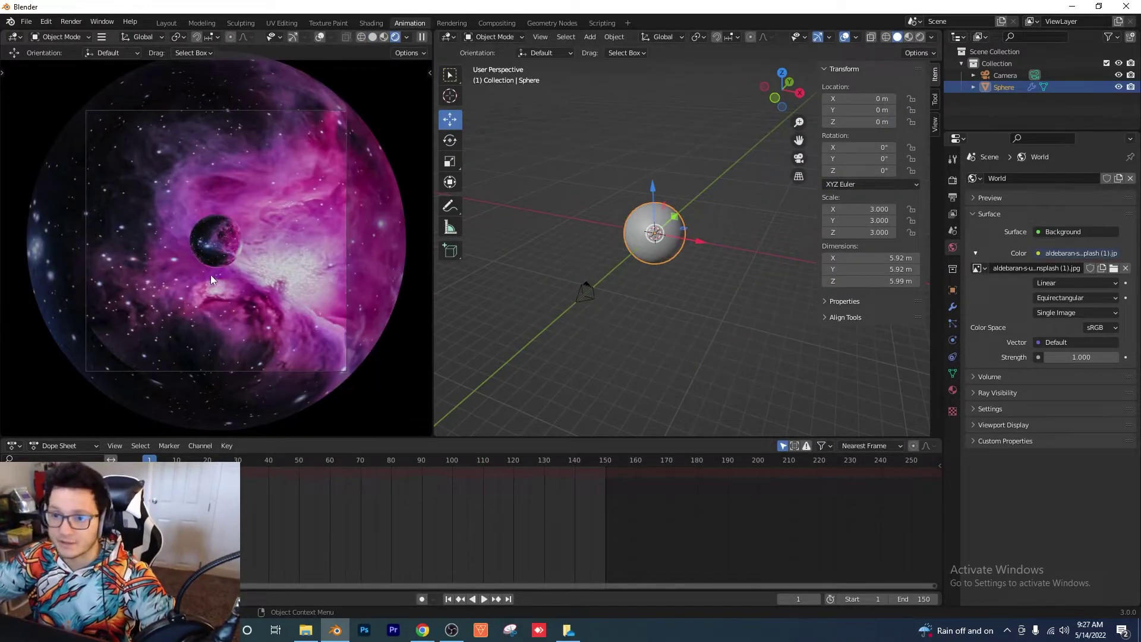
Move the camera closer to the sphere, setting its Y location to -5 m.
{"action": "left_click", "coordinate": [586, 293]}
{"action": "scroll", "coordinate": [587, 310], "scroll_direction": "up", "scroll_amount": 2}
{"action": "key", "text": "g"}
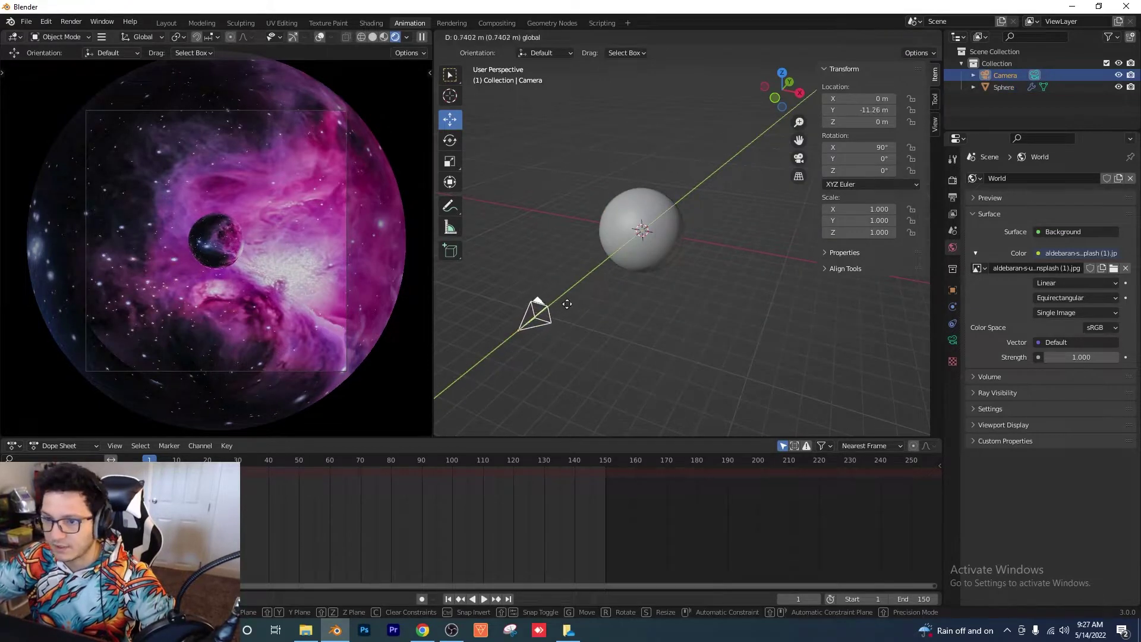
{"action": "left_click", "coordinate": [675, 249]}
{"action": "left_click", "coordinate": [862, 113]}
{"action": "type", "text": "-5"}
{"action": "key", "text": "Return"}
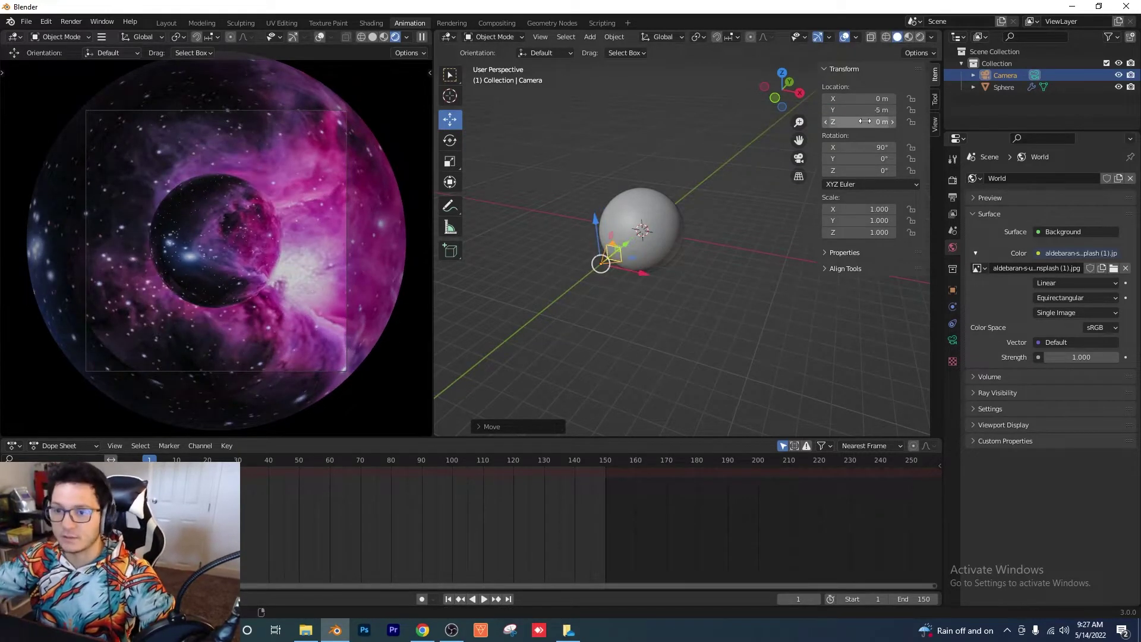
Select the sphere and orbit the left view to inspect the nebula reflections.
{"action": "left_click", "coordinate": [636, 268]}
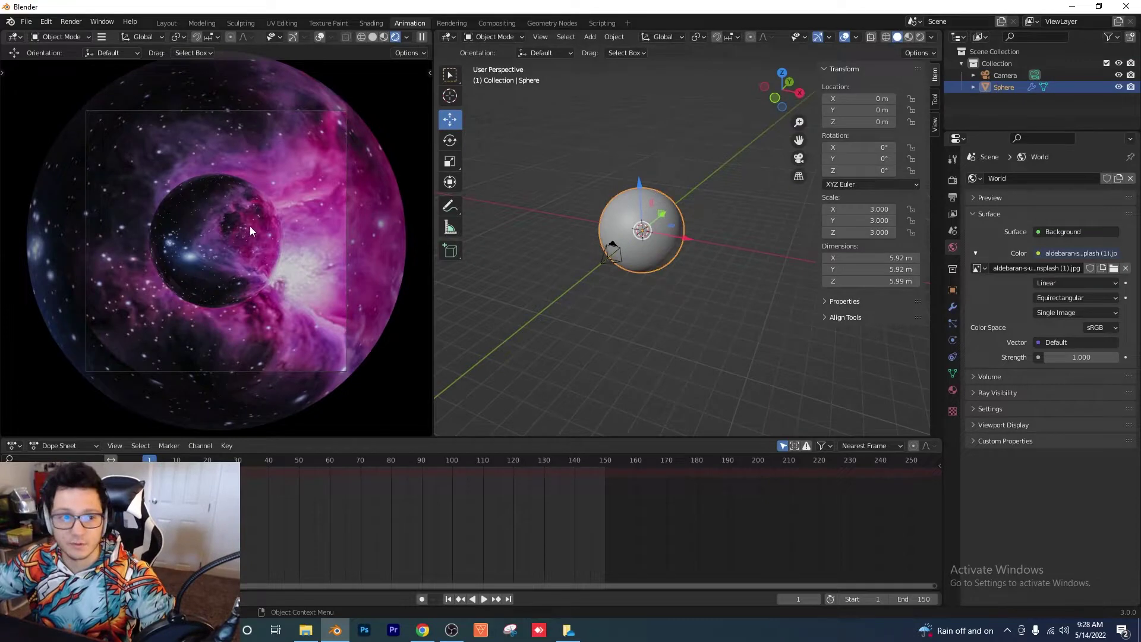
{"action": "mouse_move", "coordinate": [293, 237]}
{"action": "middle_mouse_down"}
{"action": "mouse_move", "coordinate": [167, 244]}
{"action": "mouse_move", "coordinate": [291, 255]}
{"action": "middle_mouse_up"}
{"action": "middle_click_drag", "start_coordinate": [213, 267], "coordinate": [202, 184]}
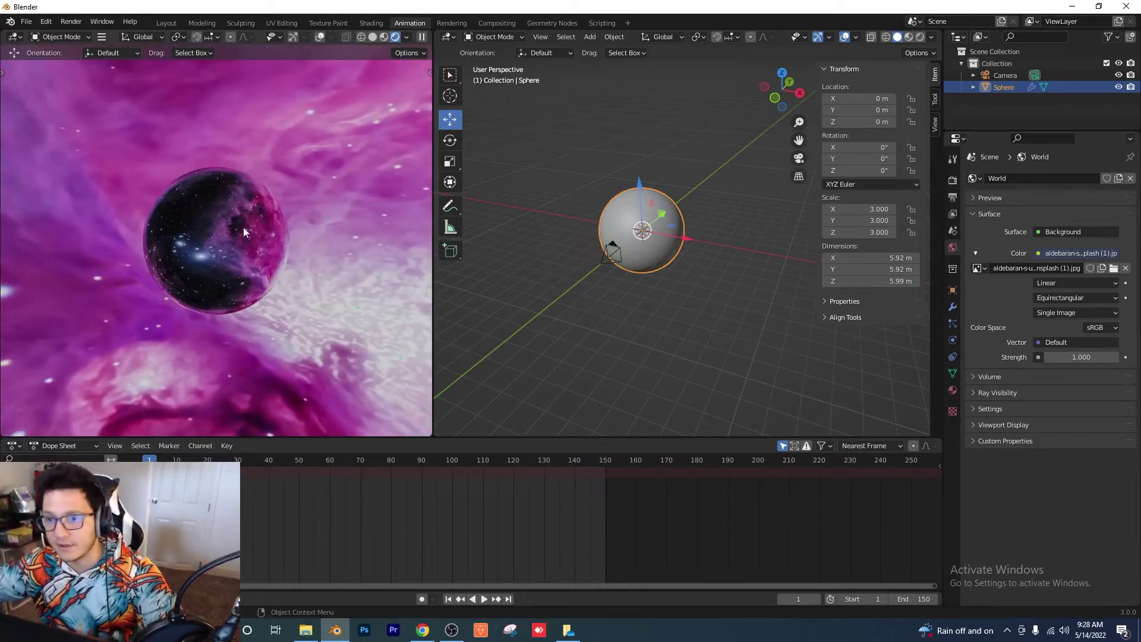
Add a Plain Axes empty at the origin and scale it to 6.074.
{"action": "key", "text": "KP_0"}
{"action": "key", "text": "alt+a"}
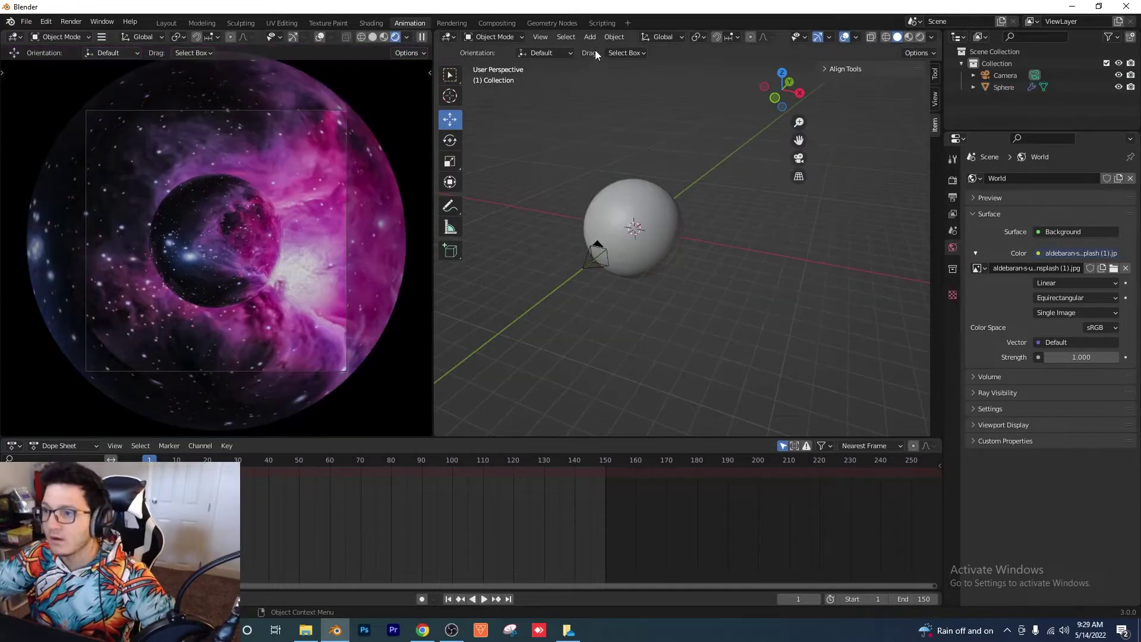
{"action": "left_click", "coordinate": [591, 38]}
{"action": "mouse_move", "coordinate": [630, 168]}
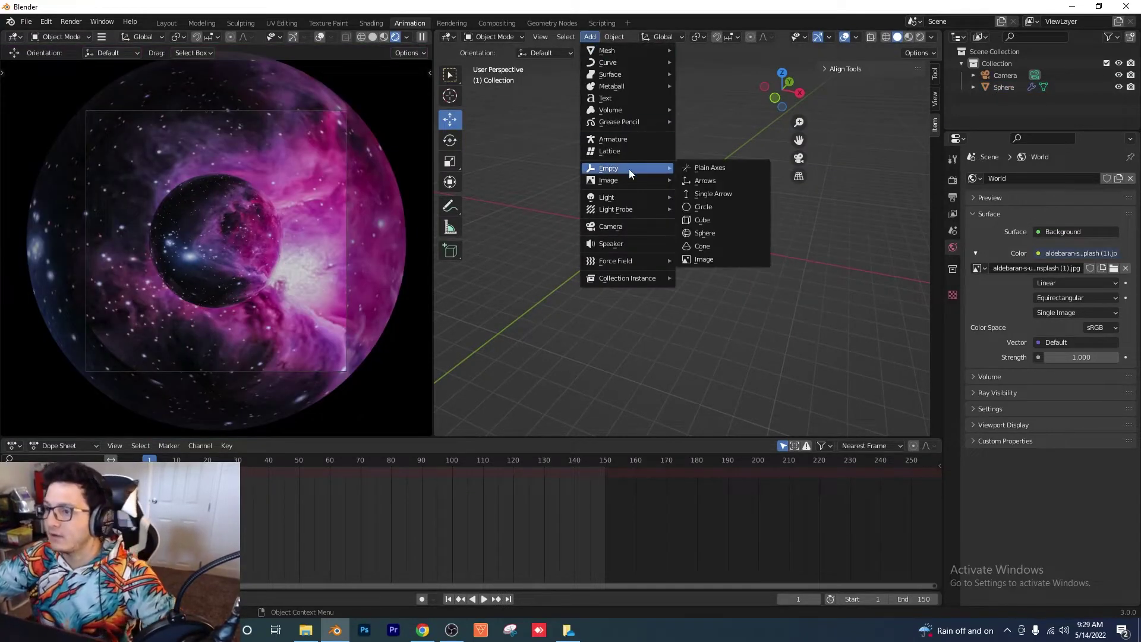
{"action": "left_click", "coordinate": [714, 168]}
{"action": "key", "text": "s"}
{"action": "left_click", "coordinate": [717, 152]}
{"action": "key", "text": "s"}
{"action": "left_click", "coordinate": [693, 205]}
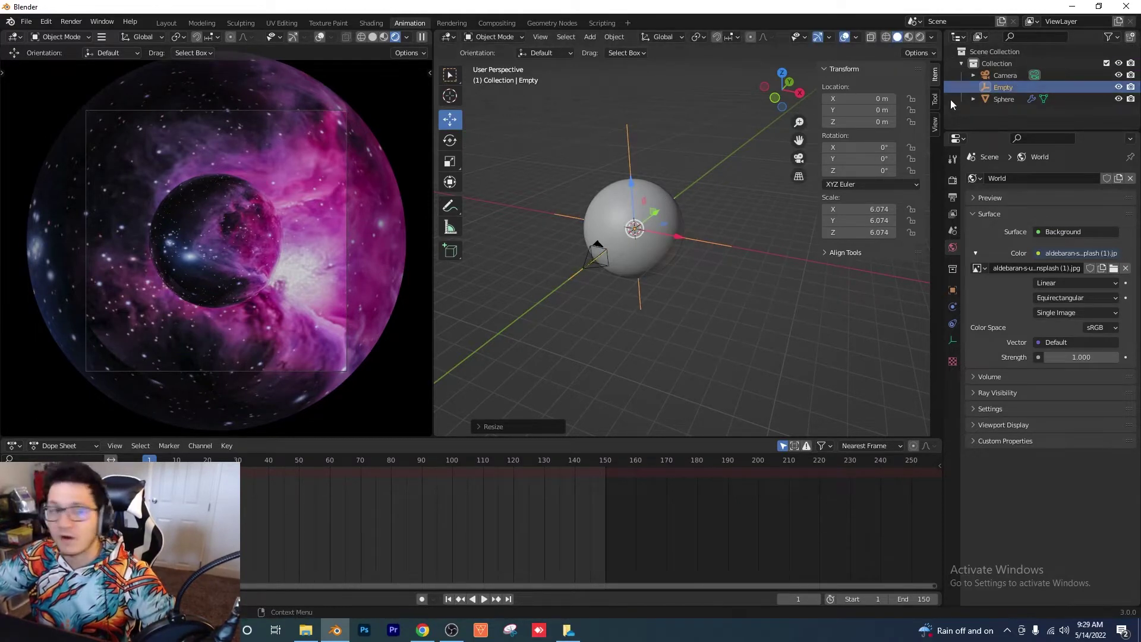
Parent the camera to the empty, then test-move and rotate the empty.
{"action": "left_click", "coordinate": [1005, 75], "text": "ctrl"}
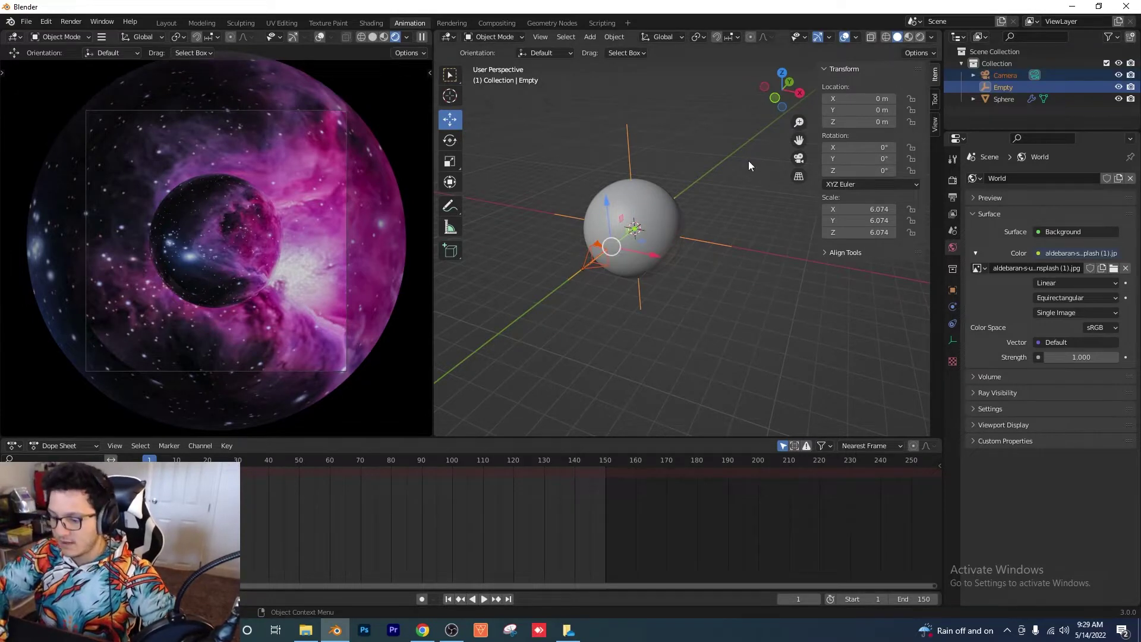
{"action": "key", "text": "ctrl+p"}
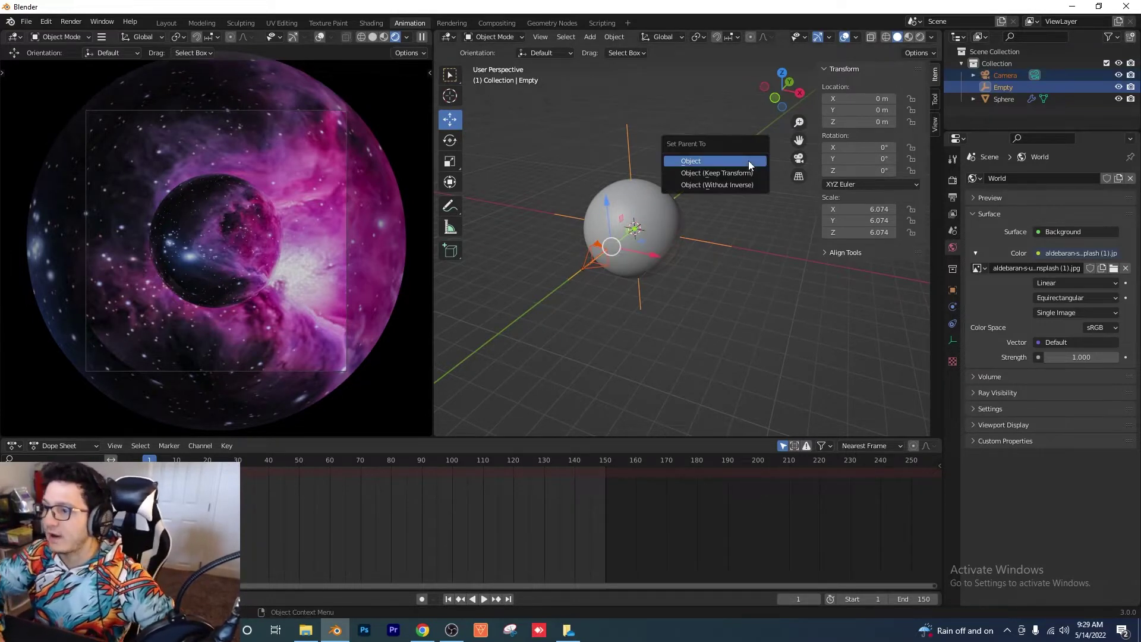
{"action": "left_click", "coordinate": [748, 160]}
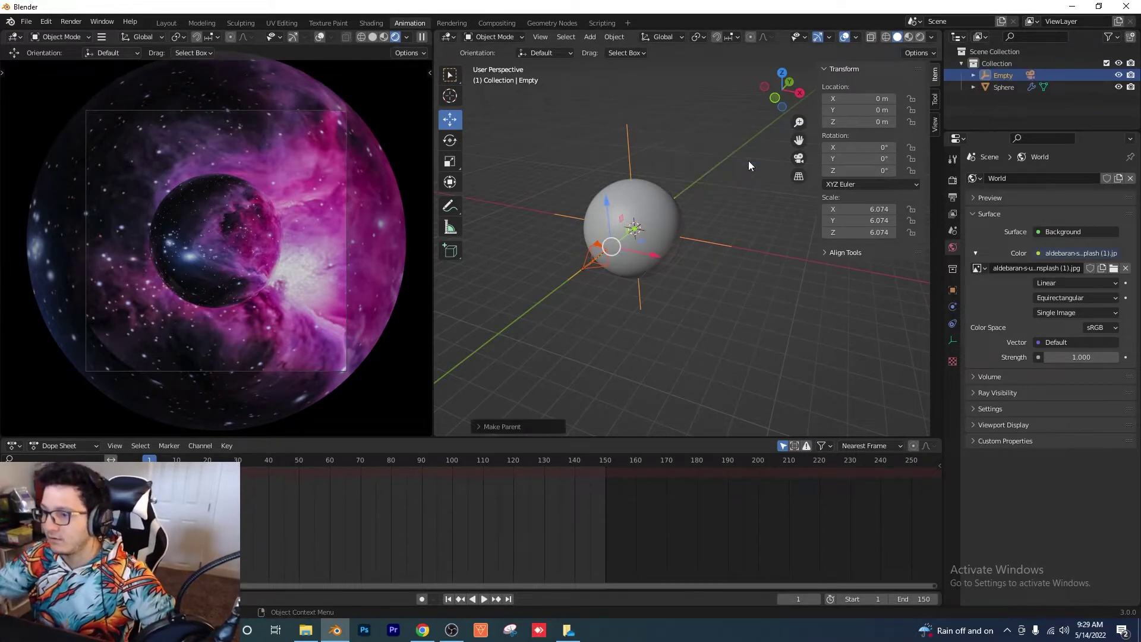
{"action": "left_click", "coordinate": [1006, 74]}
{"action": "left_click_drag", "start_coordinate": [668, 231], "coordinate": [700, 242]}
{"action": "key", "text": "ctrl+z"}
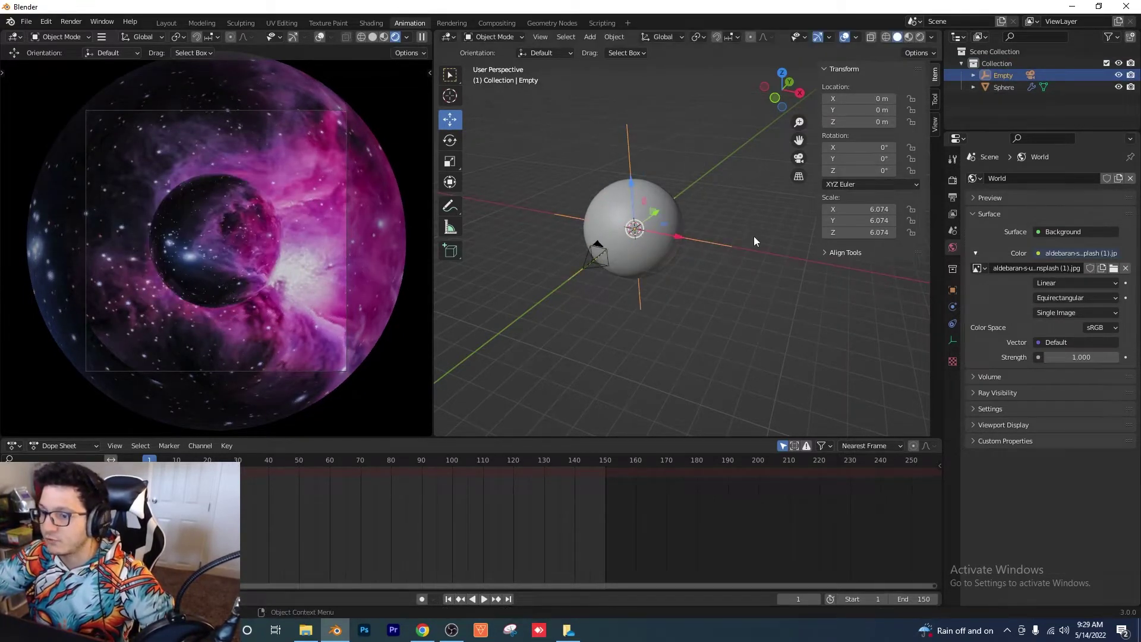
{"action": "left_click_drag", "start_coordinate": [865, 170], "coordinate": [841, 171]}
Reset the Empty's Z rotation to 0° and keyframe its rotation at the start frame.
{"action": "key", "text": "Escape"}
{"action": "key", "text": "space"}
{"action": "key", "text": "space"}
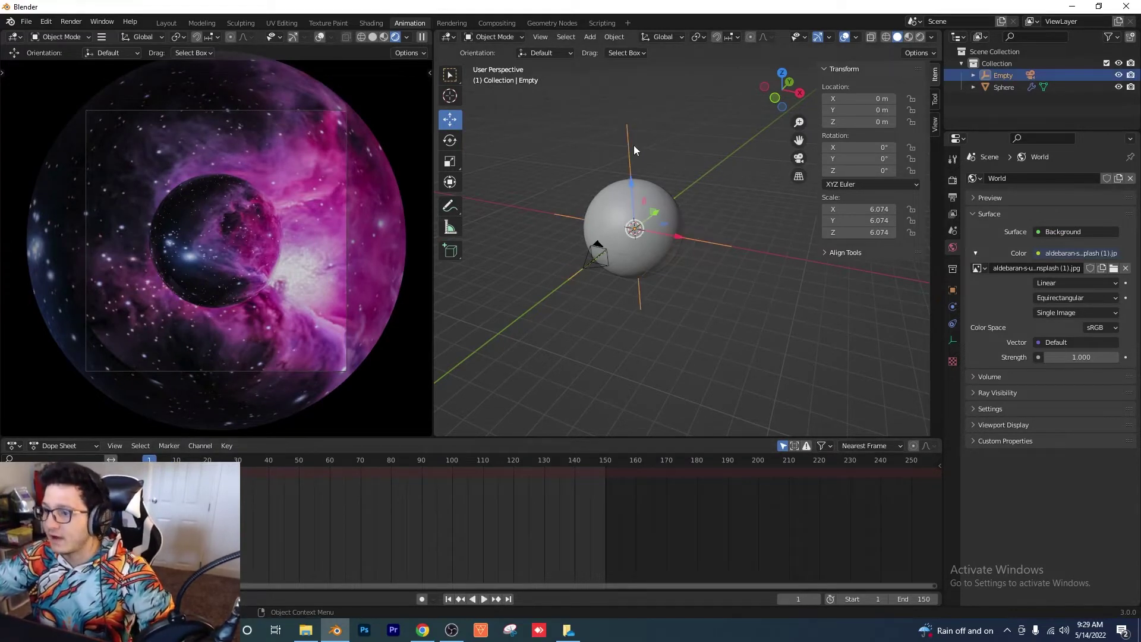
{"action": "key", "text": "i"}
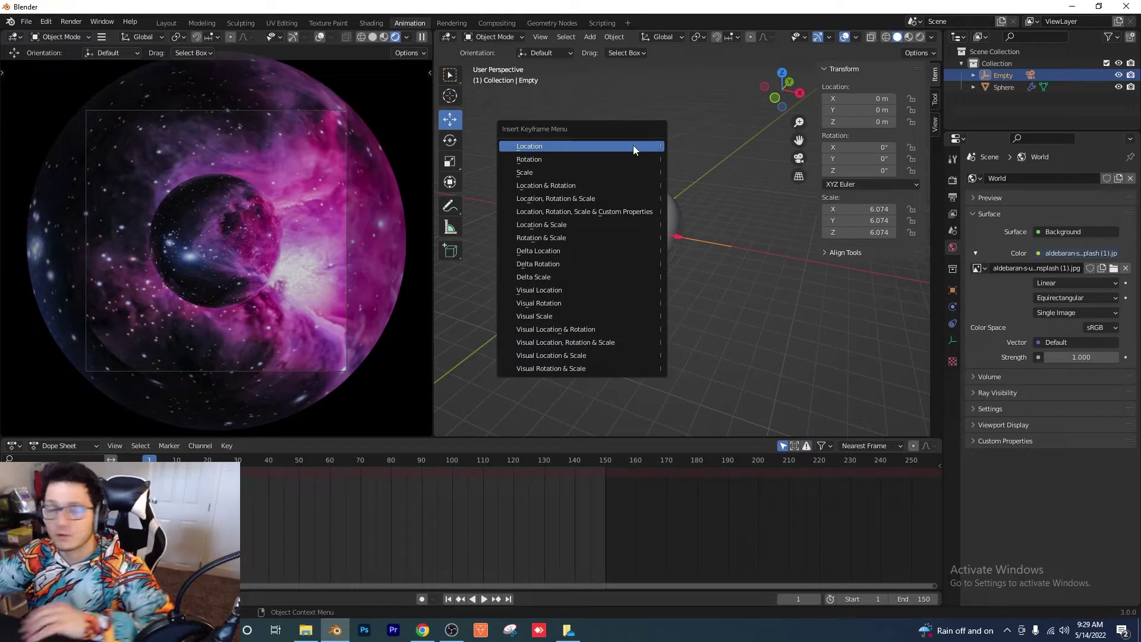
{"action": "left_click", "coordinate": [548, 159]}
On frame 150, set the Empty's Z rotation to 360° and keyframe it.
{"action": "left_click_drag", "start_coordinate": [522, 473], "coordinate": [607, 470]}
{"action": "left_click_drag", "start_coordinate": [868, 170], "coordinate": [889, 170]}
{"action": "left_click", "coordinate": [852, 171]}
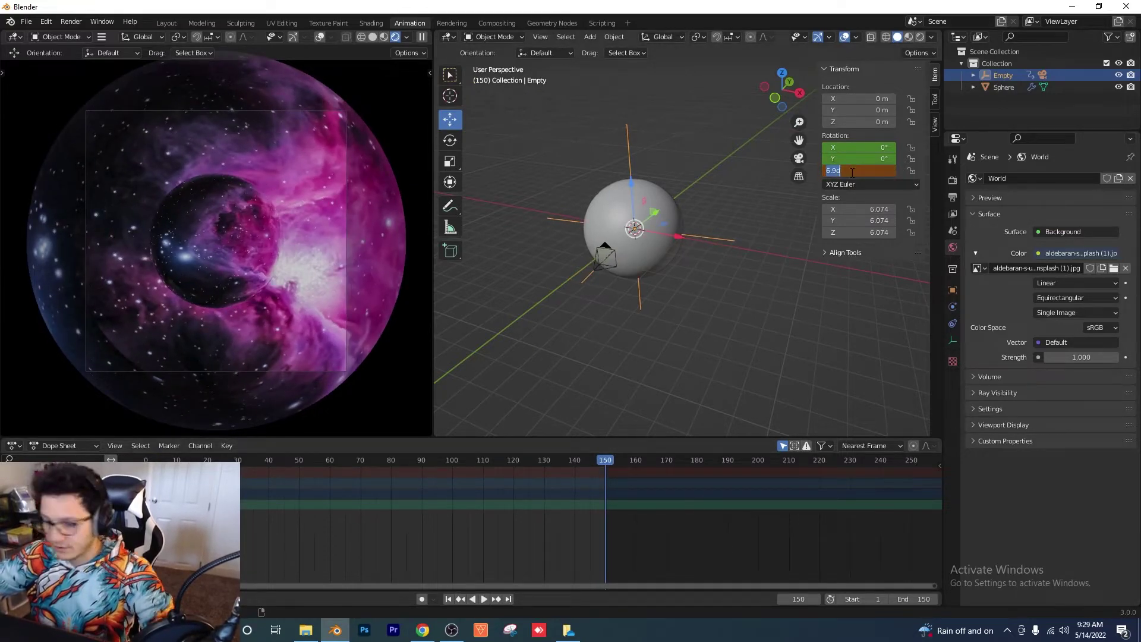
{"action": "type", "text": "360"}
{"action": "key", "text": "Return"}
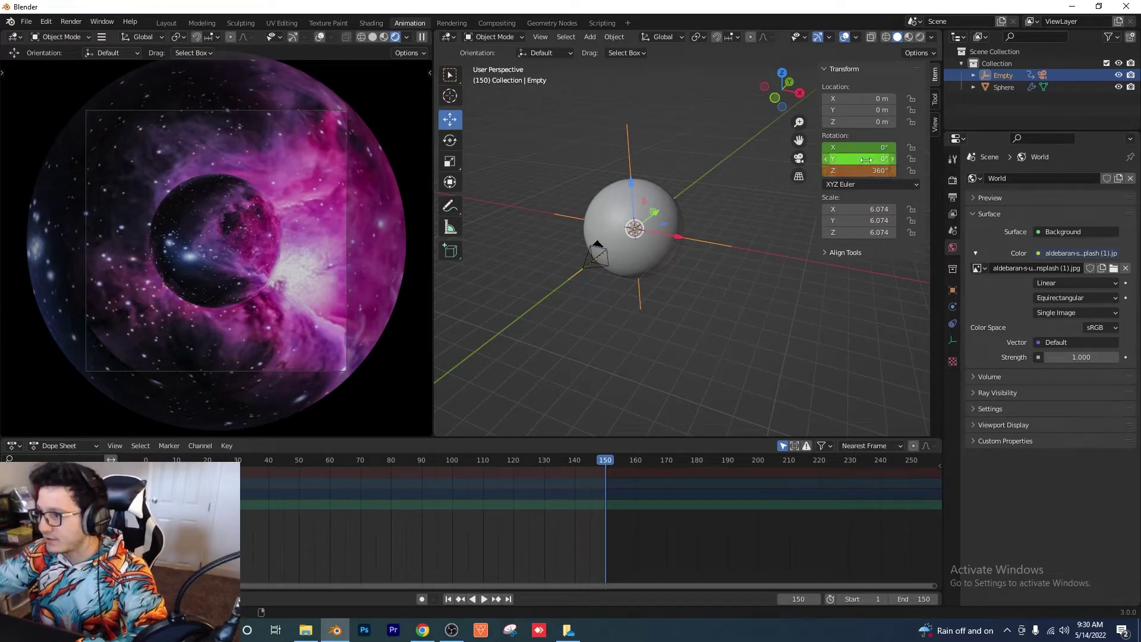
{"action": "key", "text": "i"}
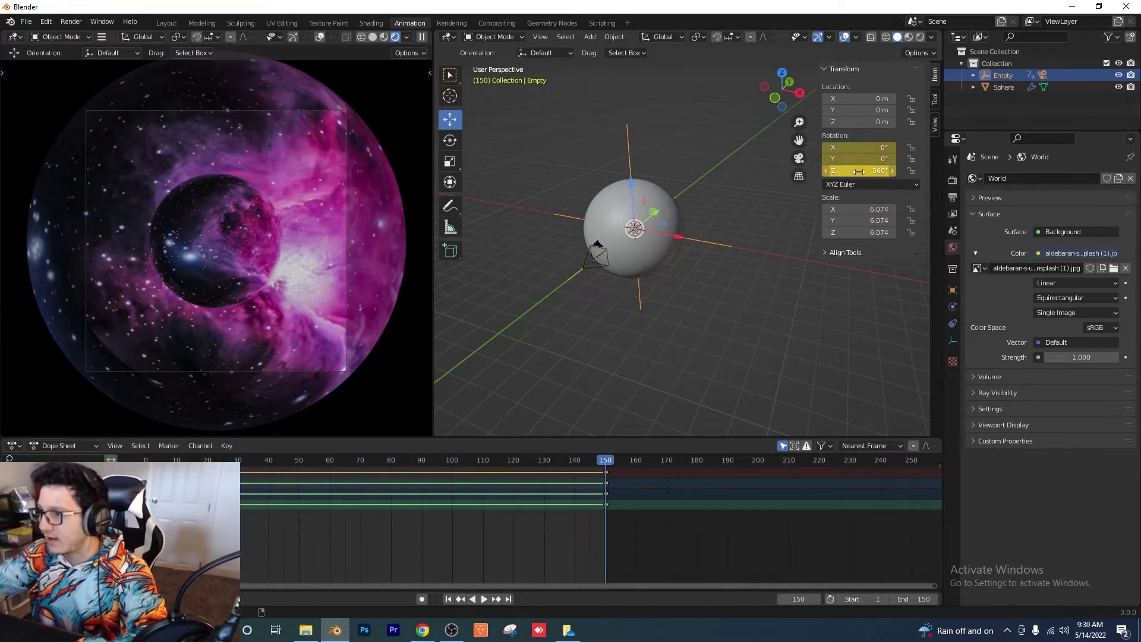
Switch all rotation keyframes to Linear interpolation and play back the steady spin.
{"action": "key", "text": "space"}
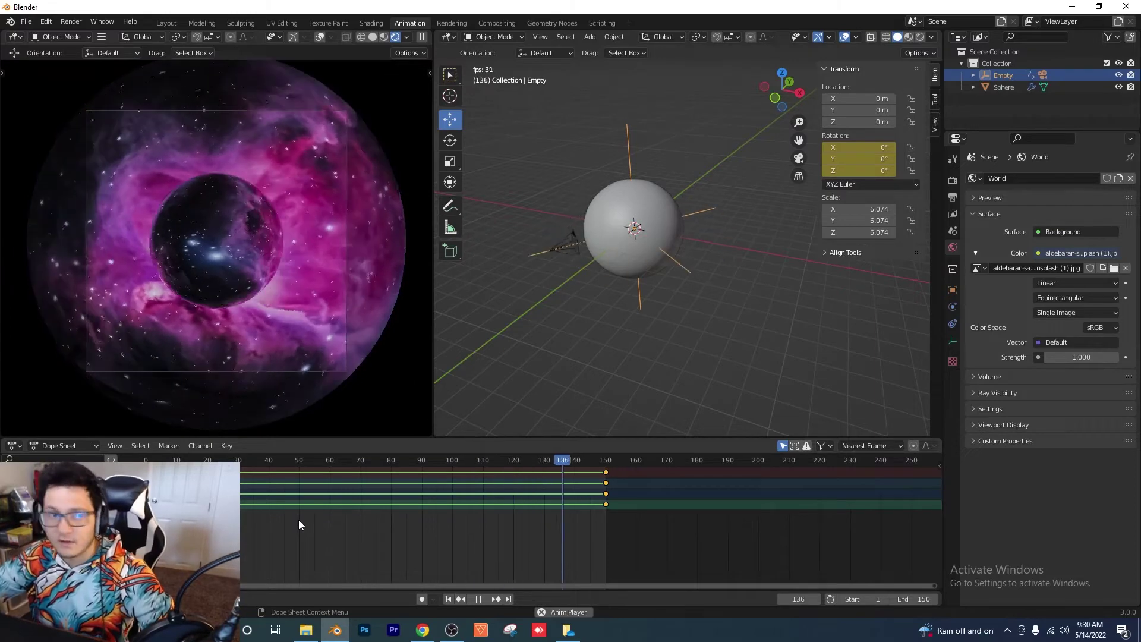
{"action": "key", "text": "space"}
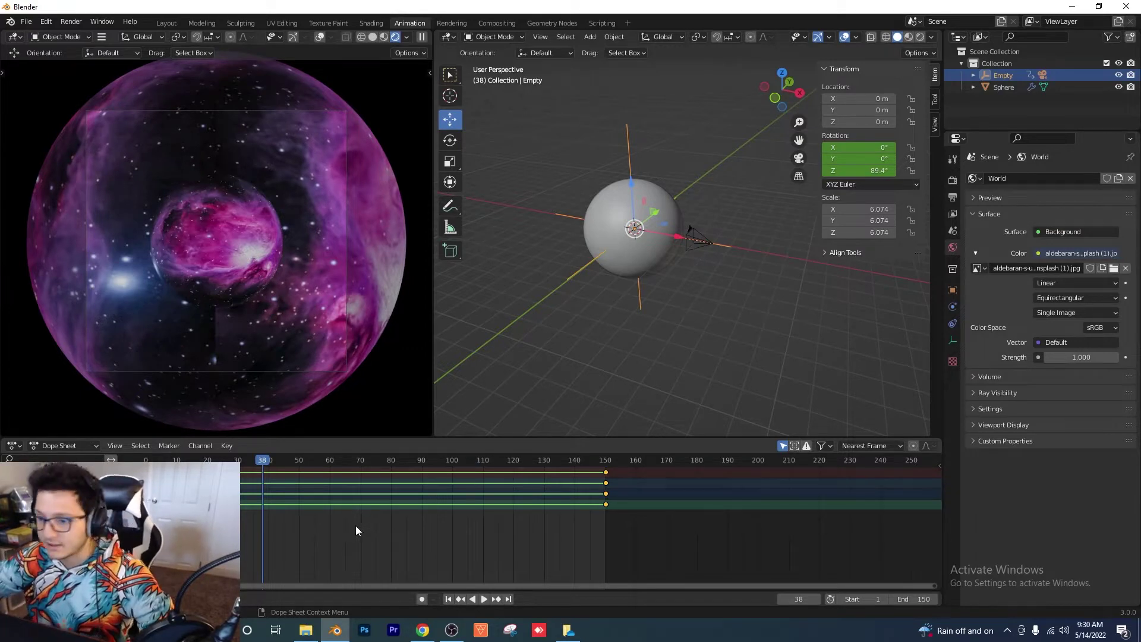
{"action": "left_click_drag", "start_coordinate": [705, 541], "coordinate": [184, 459]}
{"action": "right_click", "coordinate": [178, 456]}
{"action": "mouse_move", "coordinate": [173, 525]}
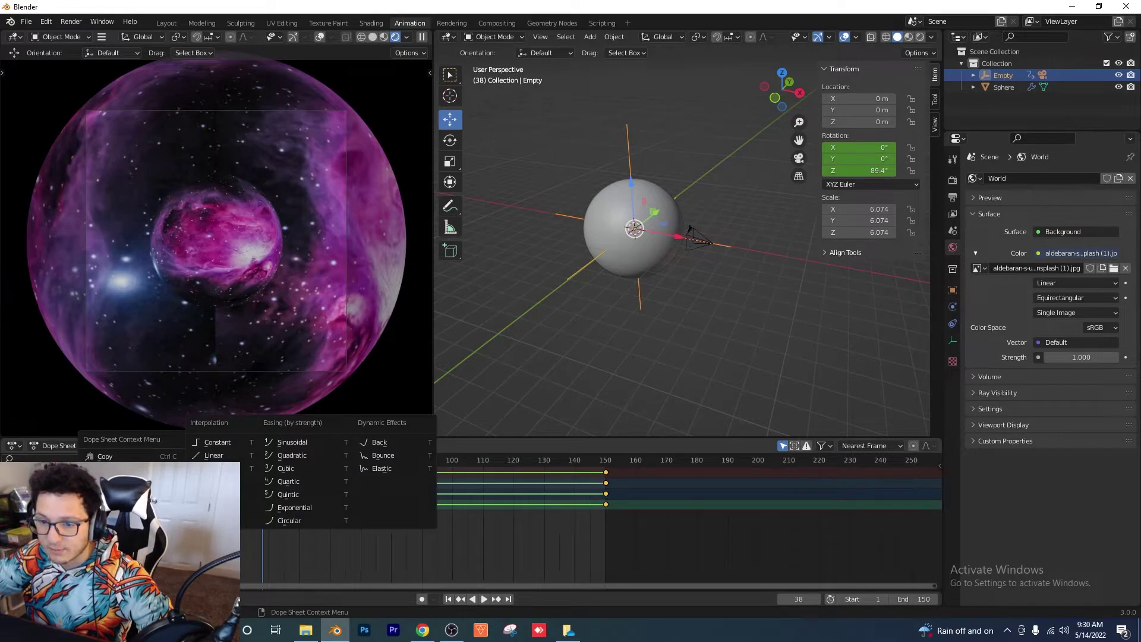
{"action": "left_click", "coordinate": [213, 455]}
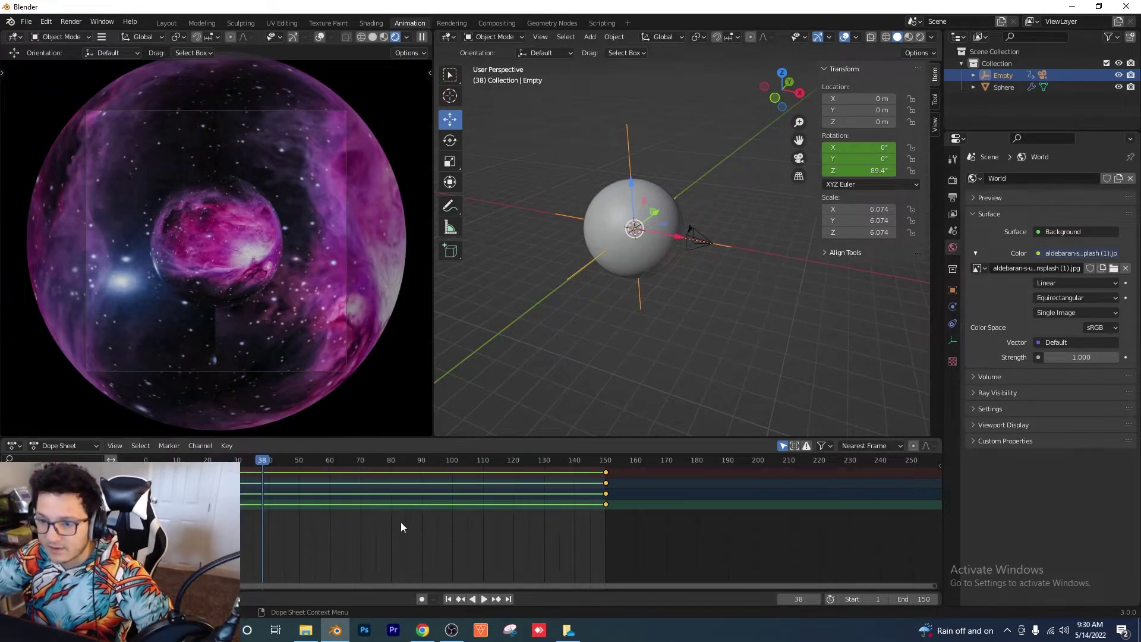
{"action": "key", "text": "space"}
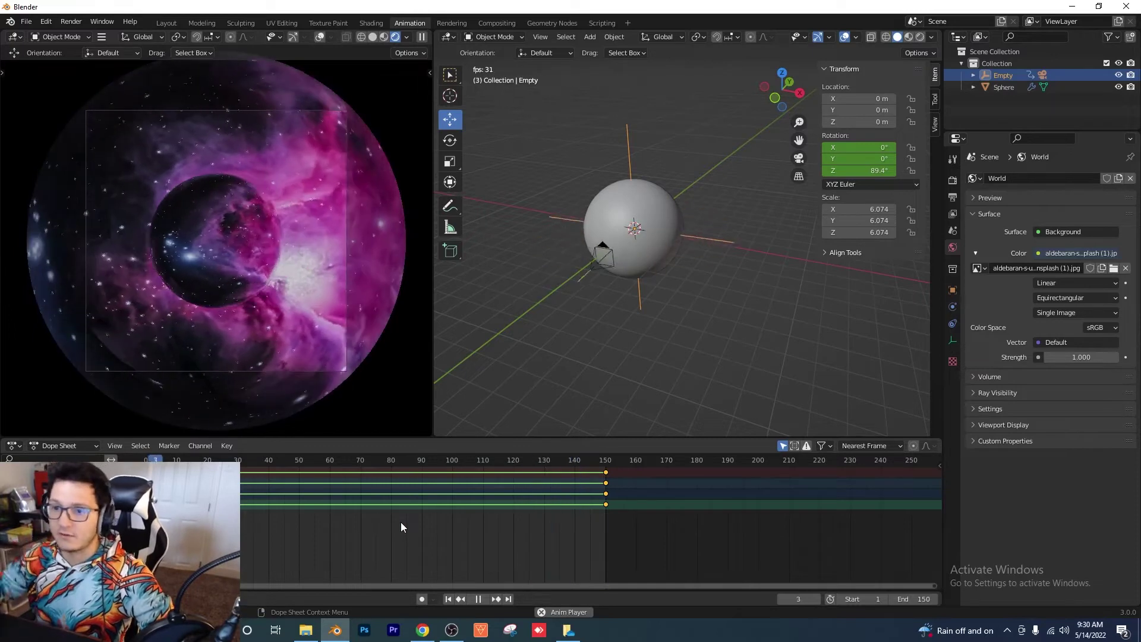
Play, pause and scrub the animation around frames 19–22 to check the linear spin.
{"action": "key", "text": "space"}
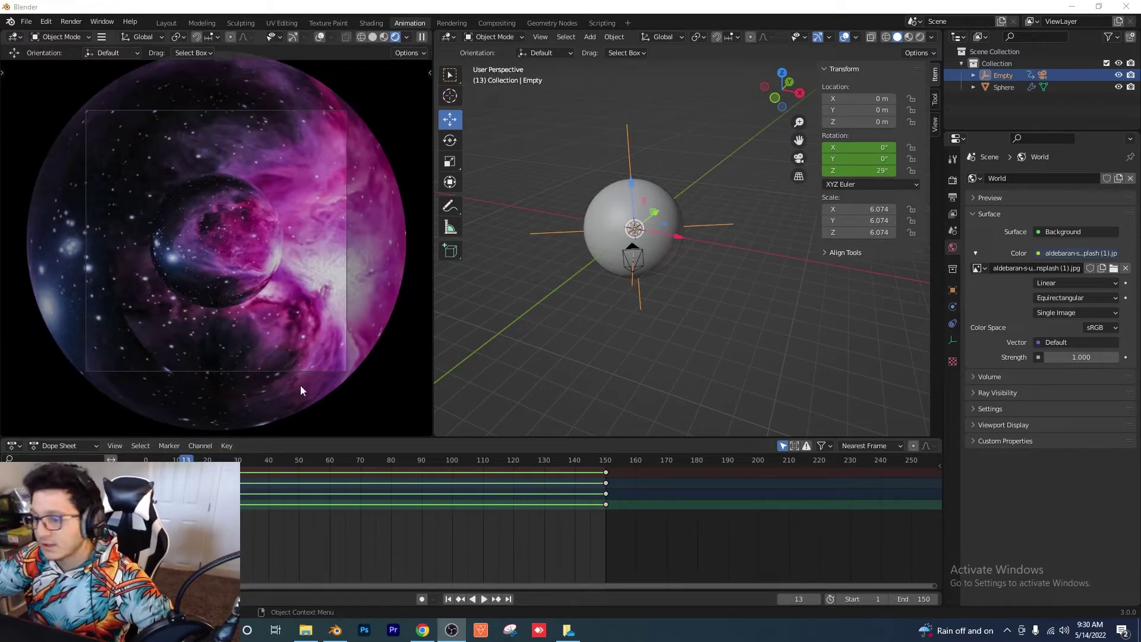
{"action": "key", "text": "space"}
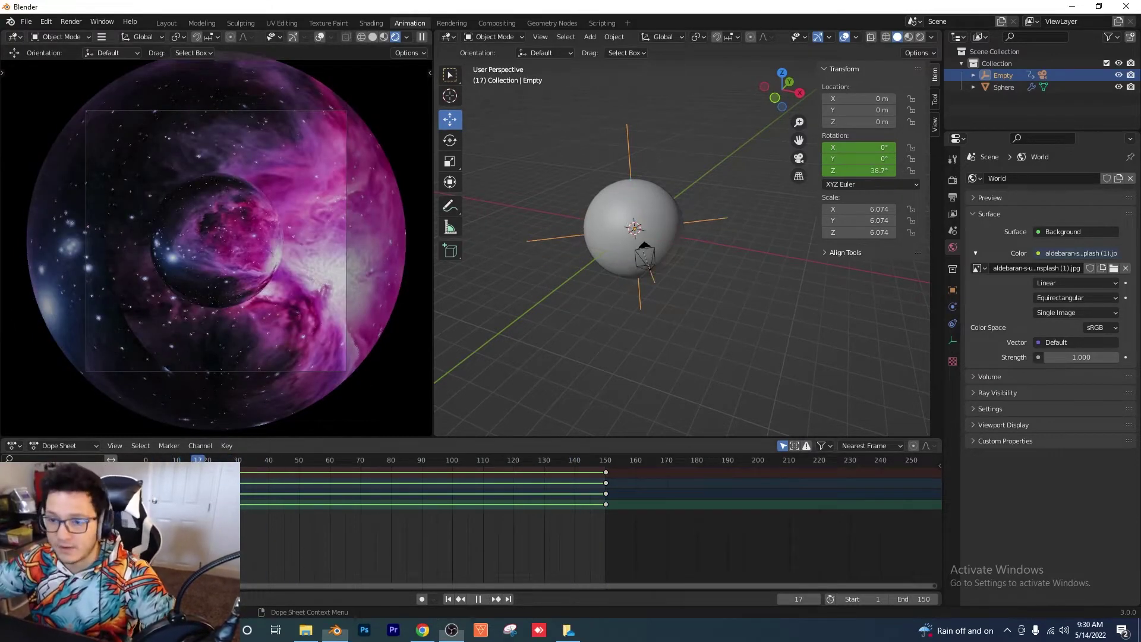
{"action": "scroll", "coordinate": [134, 321], "scroll_direction": "up", "scroll_amount": 3}
{"action": "key", "text": "space"}
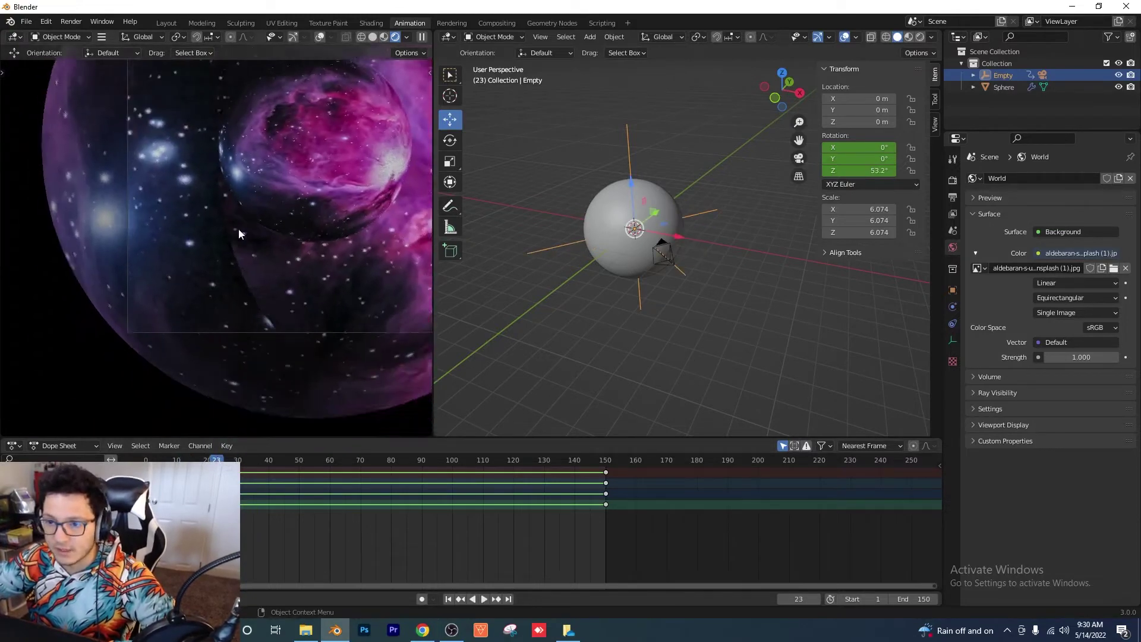
{"action": "scroll", "coordinate": [238, 233], "scroll_direction": "up", "scroll_amount": 2}
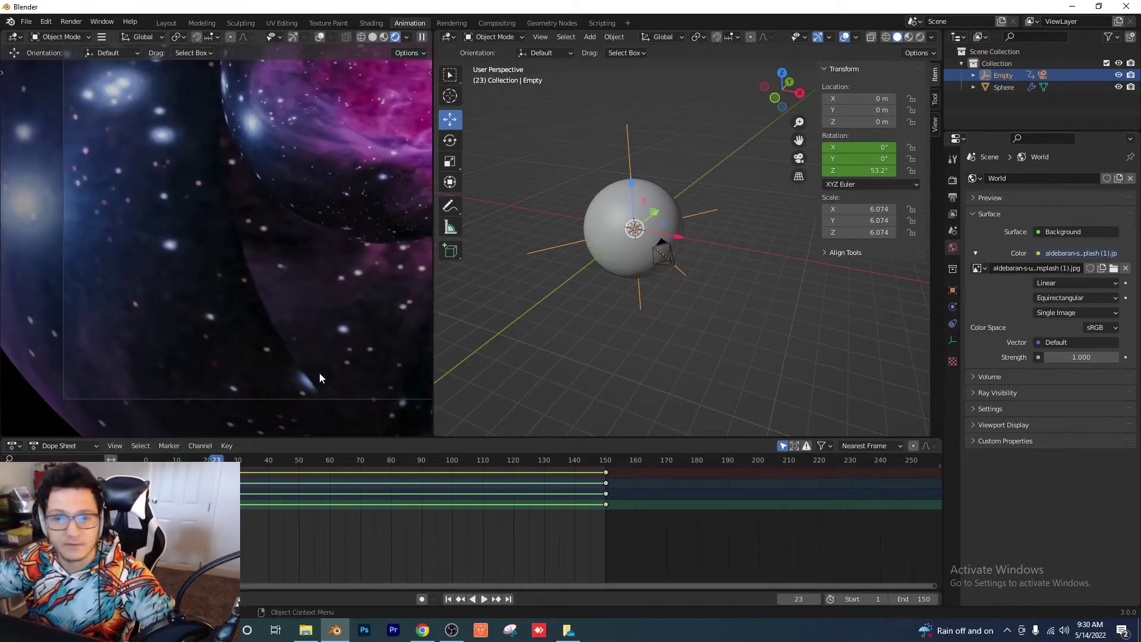
{"action": "left_click_drag", "start_coordinate": [216, 459], "coordinate": [208, 458]}
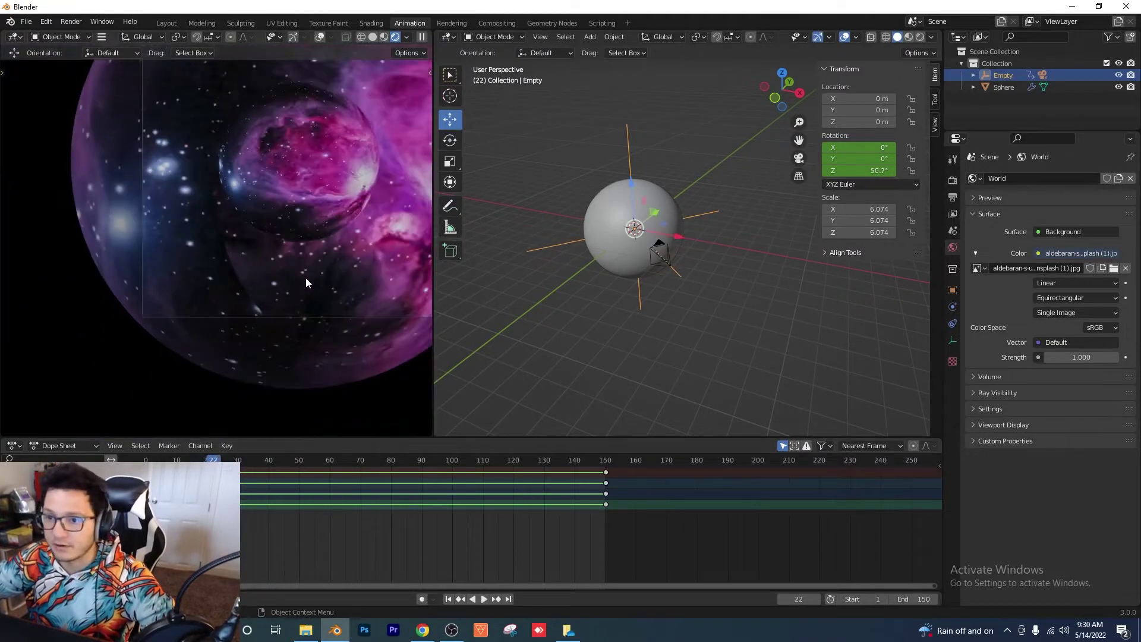
{"action": "key", "text": "space"}
{"action": "key", "text": "space"}
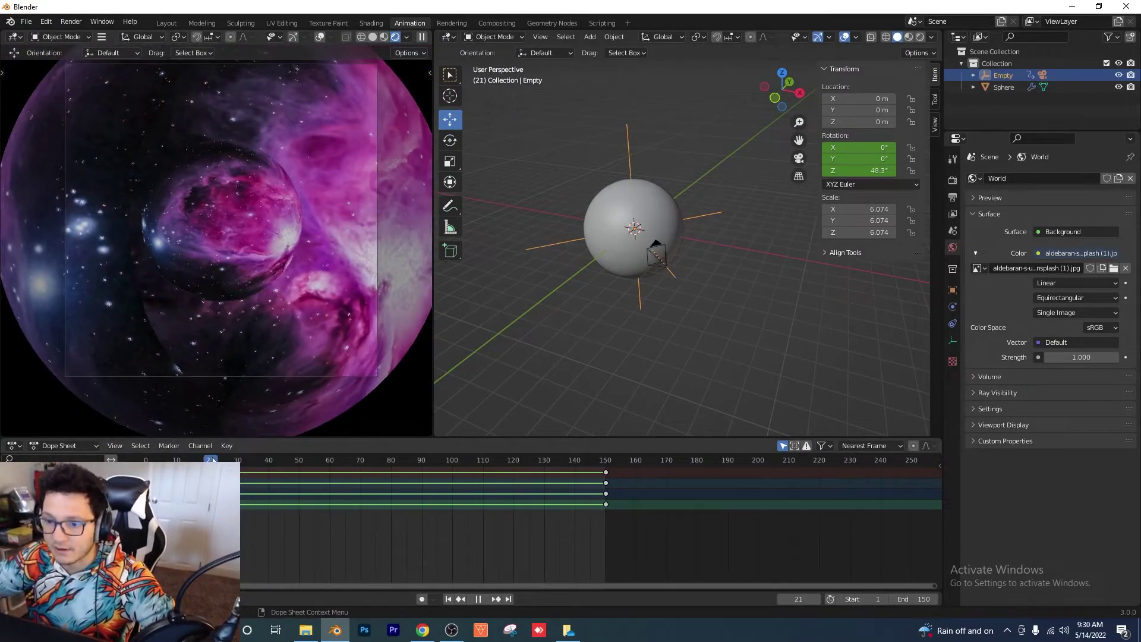
{"action": "left_click_drag", "start_coordinate": [268, 459], "coordinate": [219, 461]}
{"action": "key", "text": "space"}
Pan and zoom the camera view for a closer look, then switch to Photoshop.
{"action": "middle_click_drag", "start_coordinate": [177, 339], "coordinate": [230, 312], "text": "shift"}
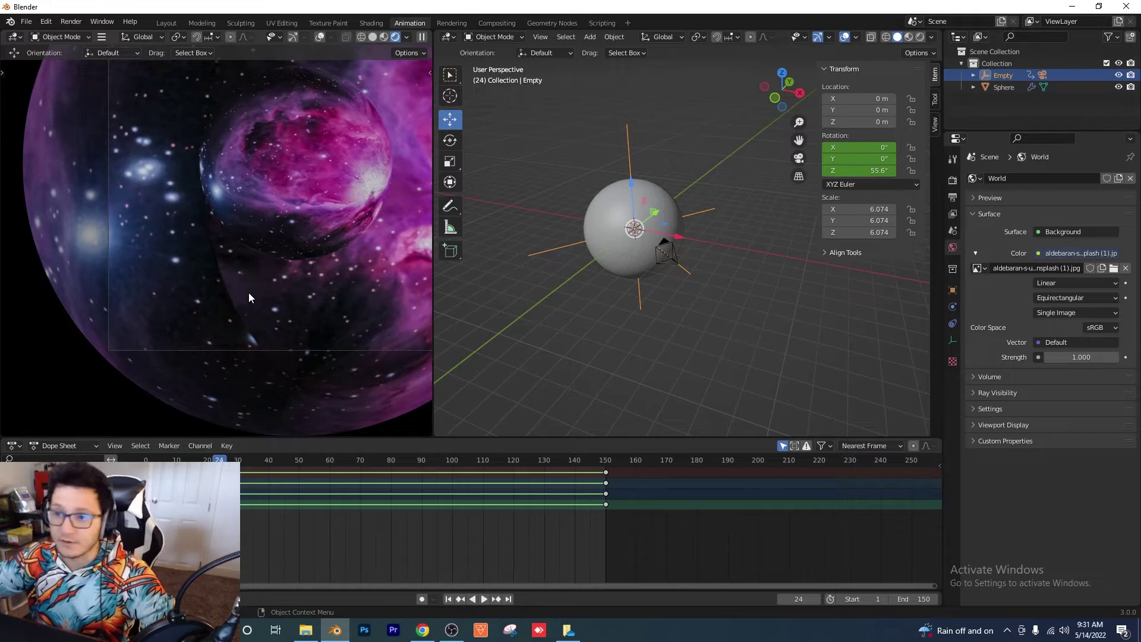
{"action": "scroll", "coordinate": [249, 292], "scroll_direction": "up", "scroll_amount": 1}
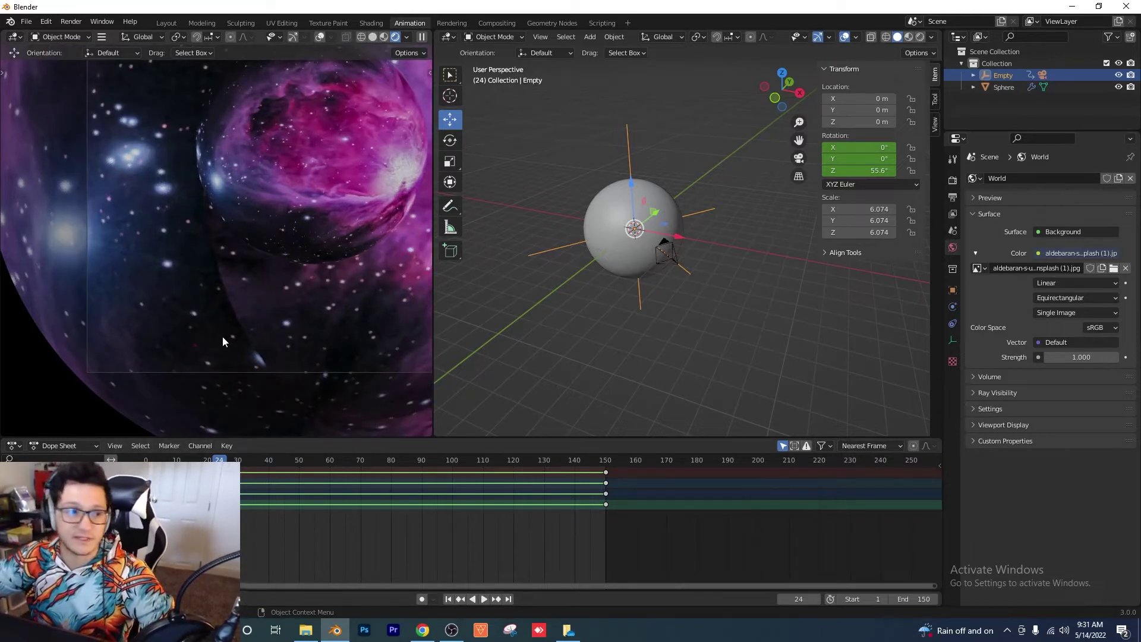
{"action": "scroll", "coordinate": [258, 283], "scroll_direction": "down", "scroll_amount": 4}
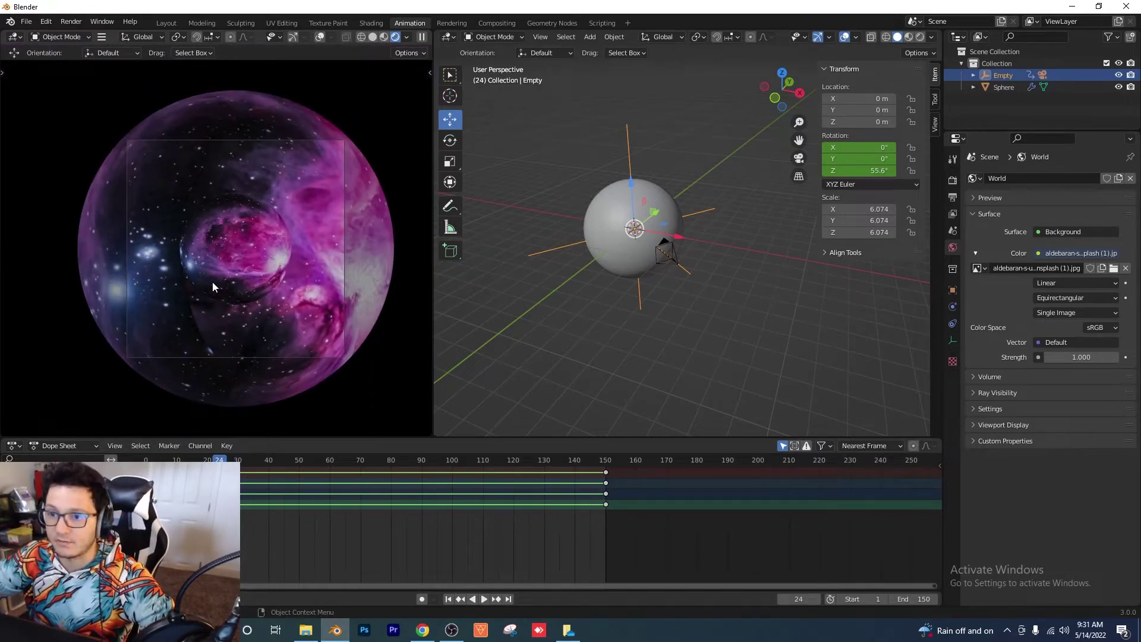
{"action": "scroll", "coordinate": [212, 283], "scroll_direction": "up", "scroll_amount": 1}
{"action": "key", "text": "alt+Tab"}
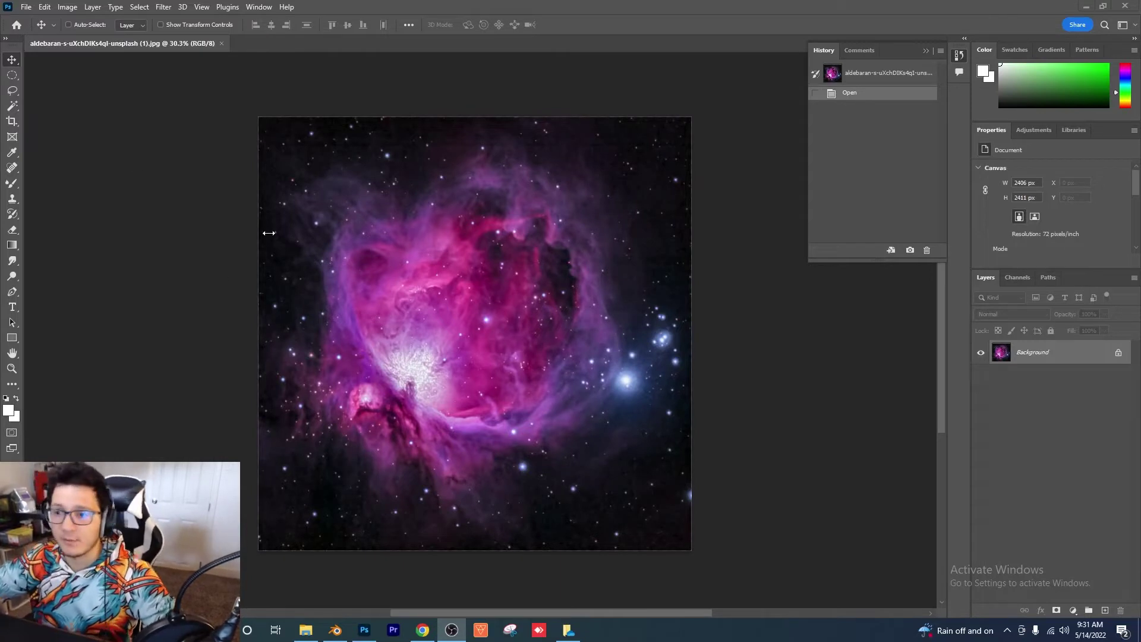
Unlock the Background as Layer 0 and copy a narrow left-edge strip onto a new layer.
{"action": "left_click", "coordinate": [1088, 355]}
{"action": "double_click", "coordinate": [1088, 355]}
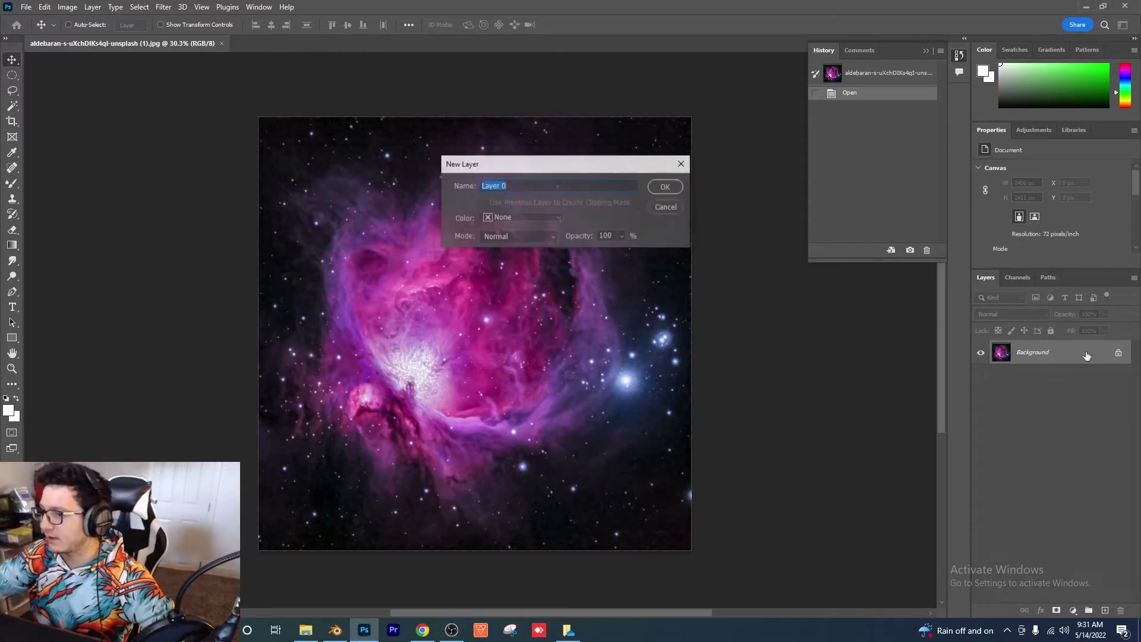
{"action": "key", "text": "Return"}
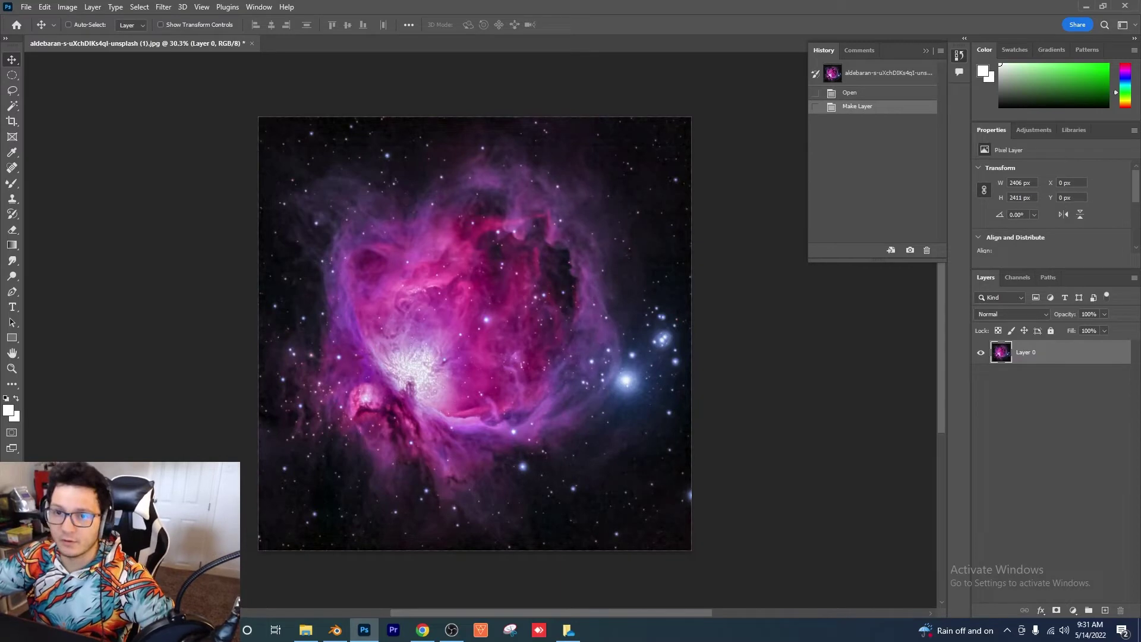
{"action": "left_click", "coordinate": [14, 73]}
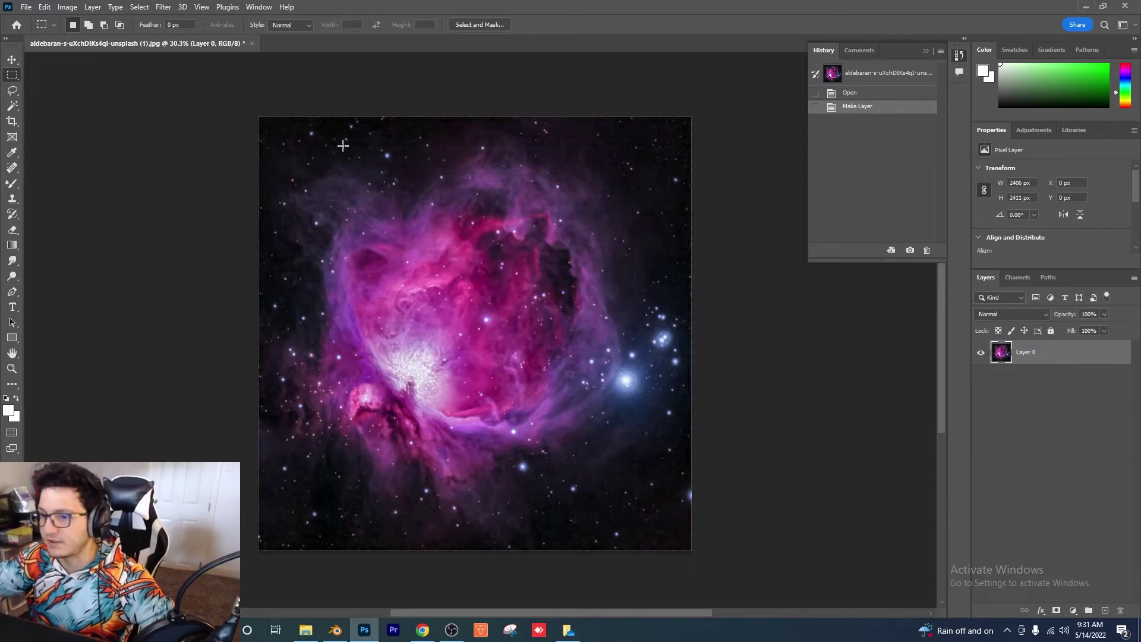
{"action": "left_click_drag", "start_coordinate": [288, 116], "coordinate": [259, 554]}
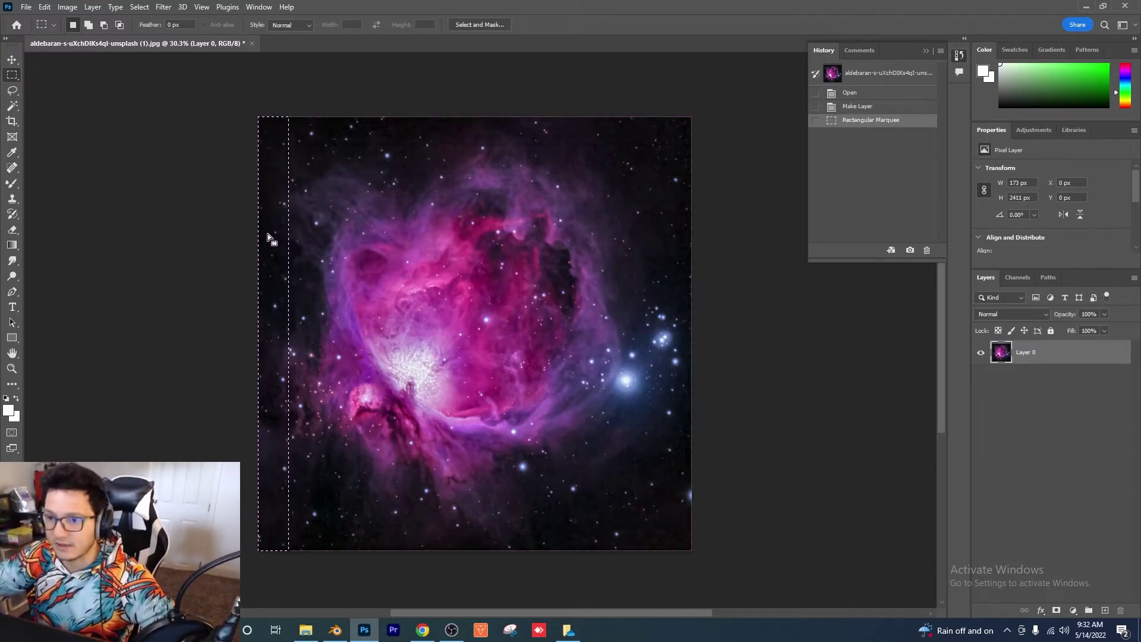
{"action": "right_click", "coordinate": [271, 239]}
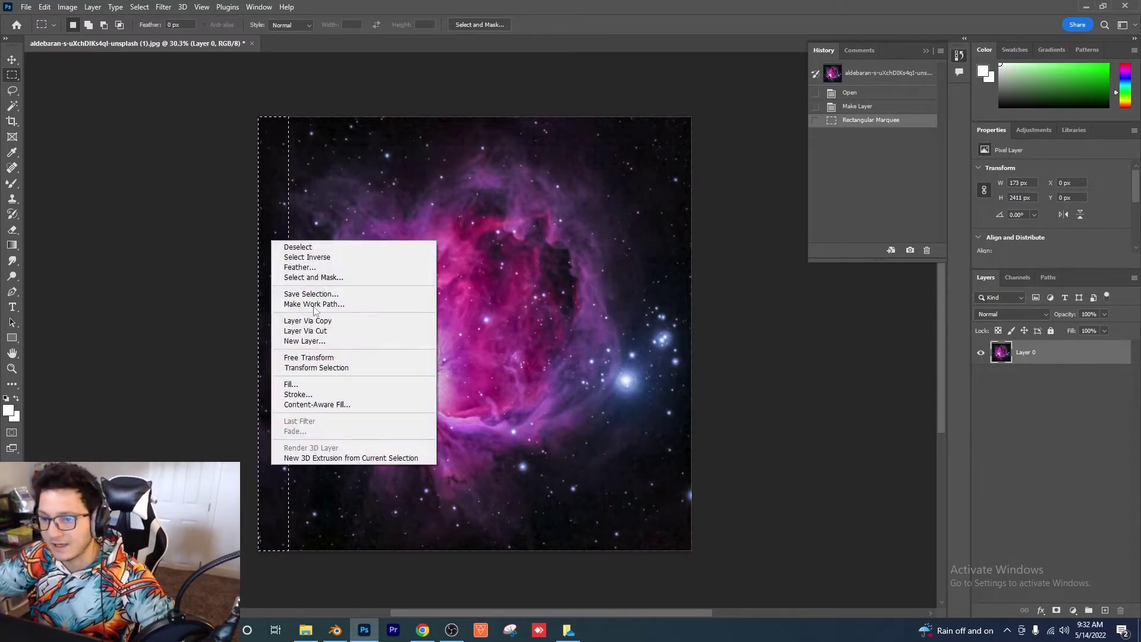
{"action": "left_click", "coordinate": [333, 321]}
Flip the copied strip horizontally, move it to the right edge, and add a layer mask.
{"action": "left_click", "coordinate": [12, 60]}
{"action": "left_click_drag", "start_coordinate": [347, 258], "coordinate": [547, 259]}
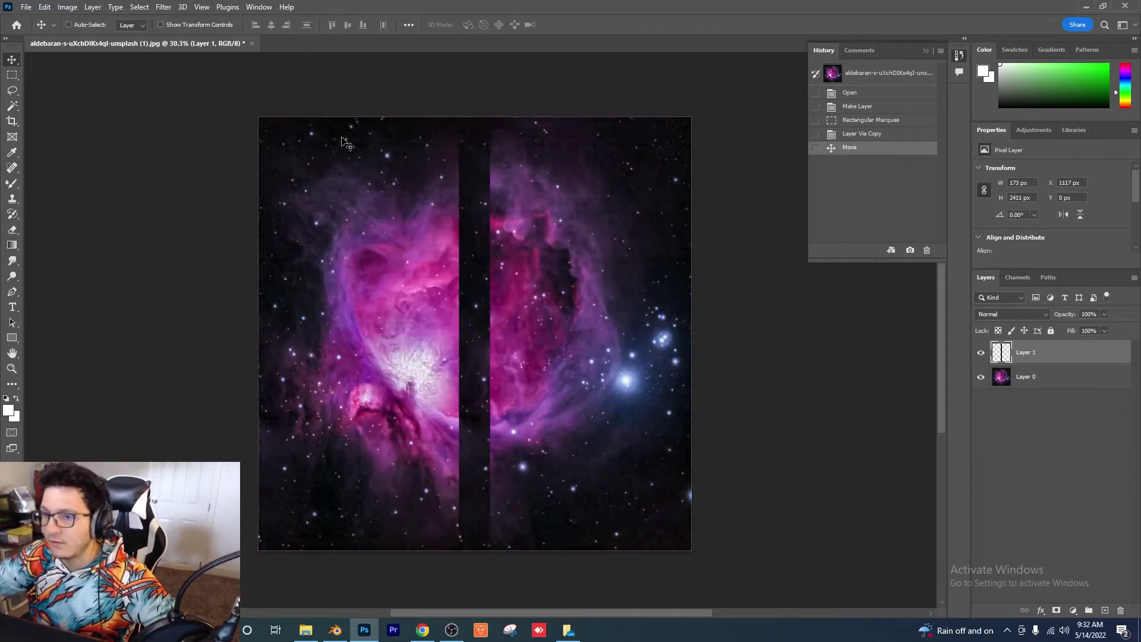
{"action": "left_click", "coordinate": [44, 8]}
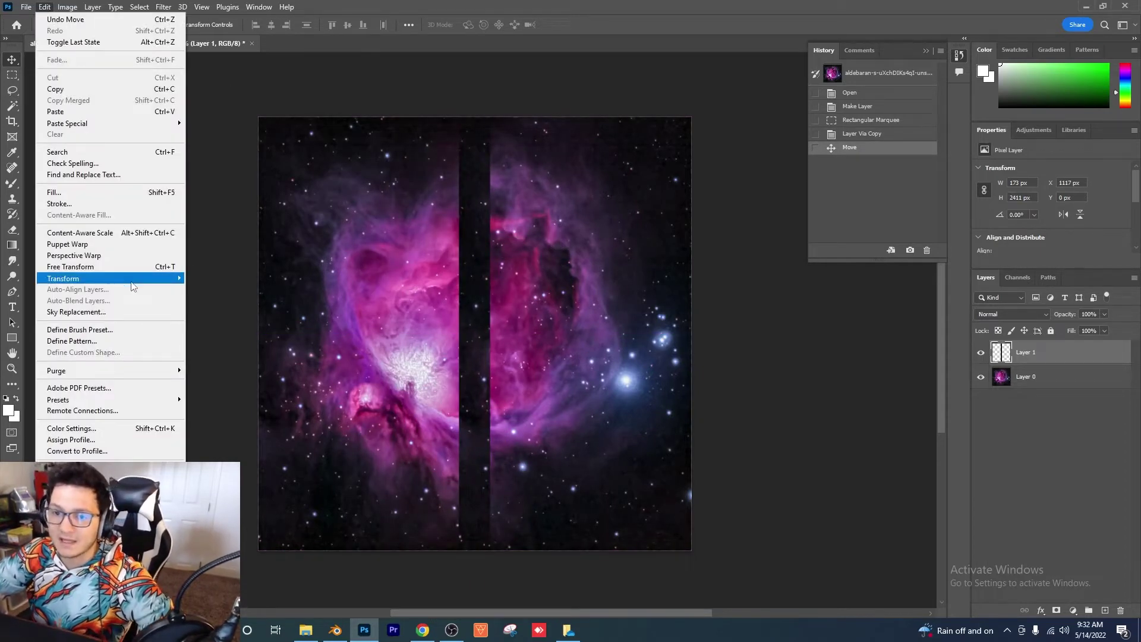
{"action": "mouse_move", "coordinate": [133, 279]}
{"action": "left_click", "coordinate": [262, 484]}
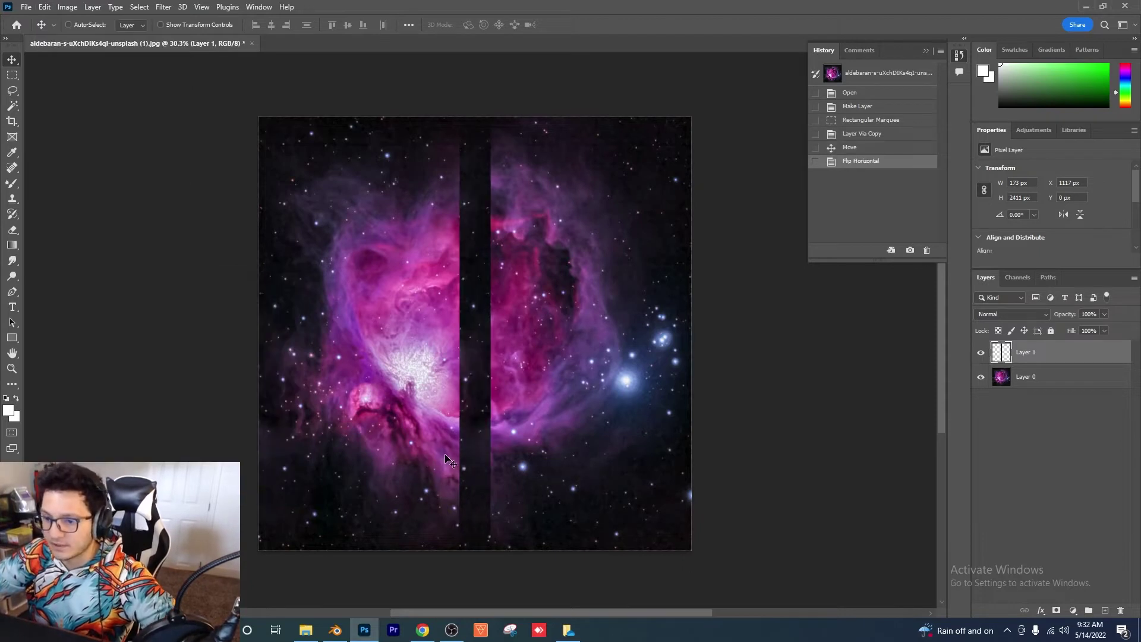
{"action": "left_click_drag", "start_coordinate": [475, 439], "coordinate": [687, 438]}
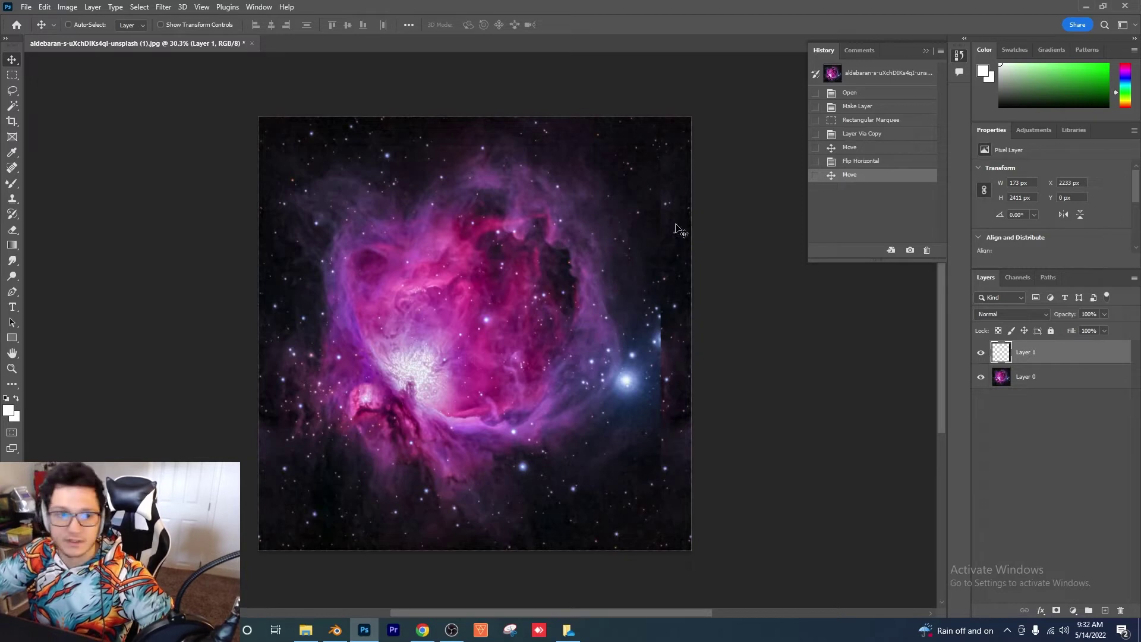
{"action": "left_click", "coordinate": [1058, 611]}
Paint the layer mask with a 464 px brush to blend the seam, then return to Blender.
{"action": "key", "text": "b"}
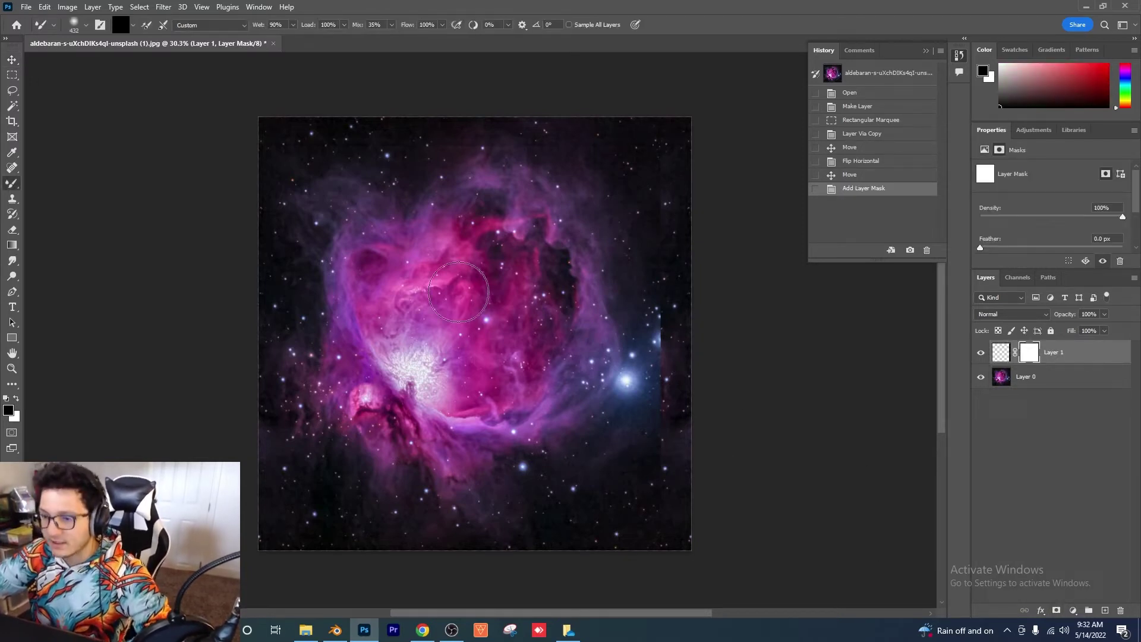
{"action": "right_click", "coordinate": [461, 292]}
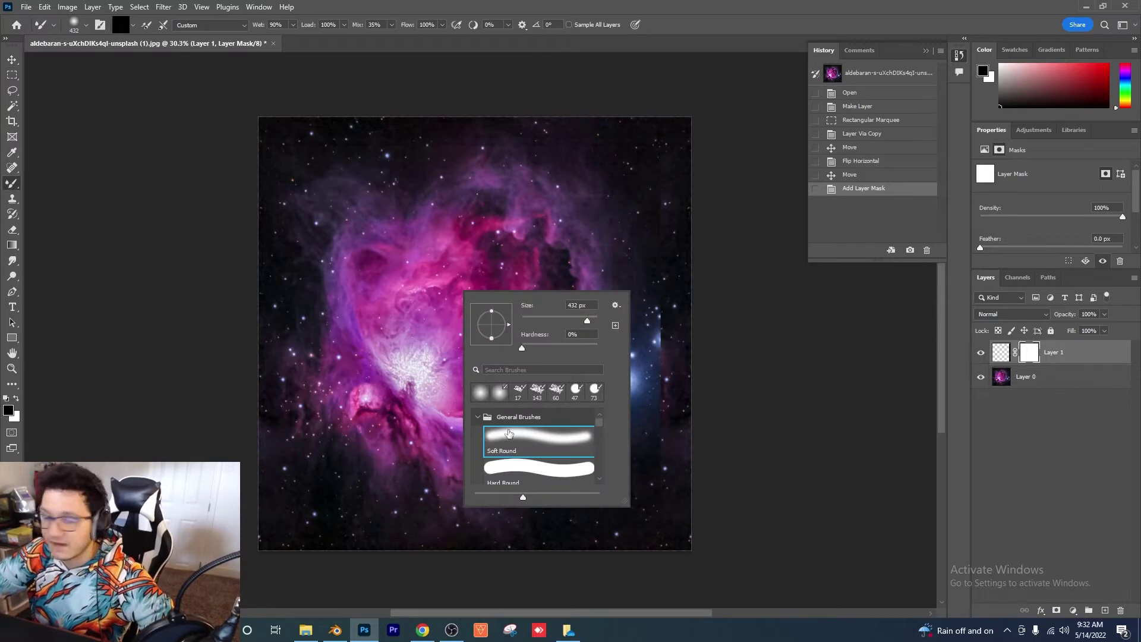
{"action": "left_click_drag", "start_coordinate": [587, 320], "coordinate": [588, 320]}
{"action": "left_click", "coordinate": [556, 204]}
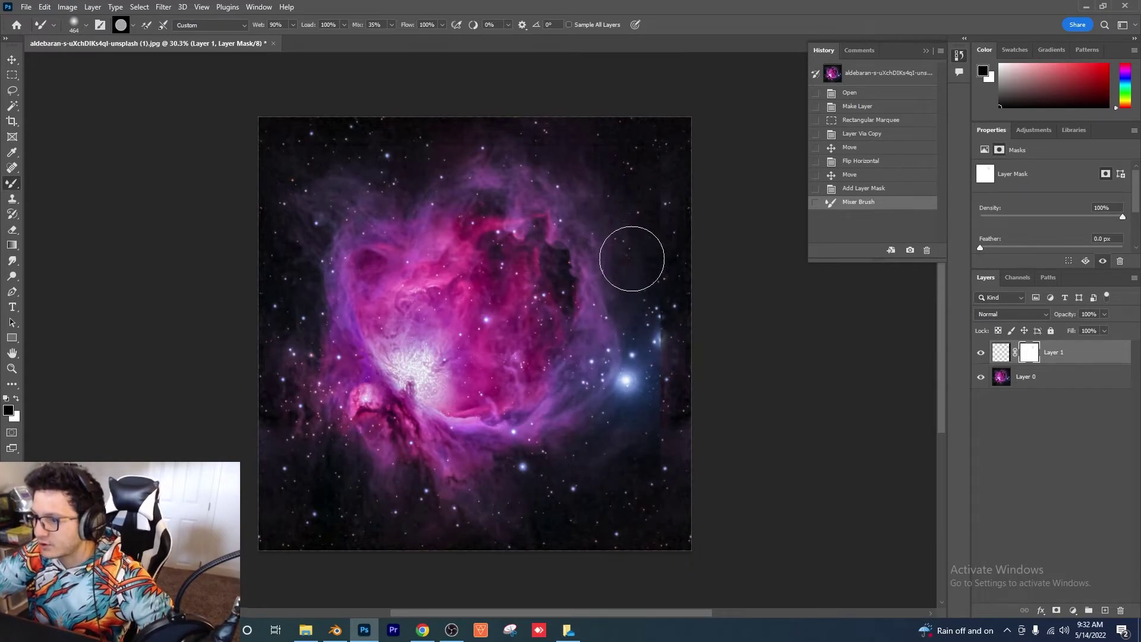
{"action": "left_click", "coordinate": [635, 155]}
{"action": "right_click", "coordinate": [634, 155]}
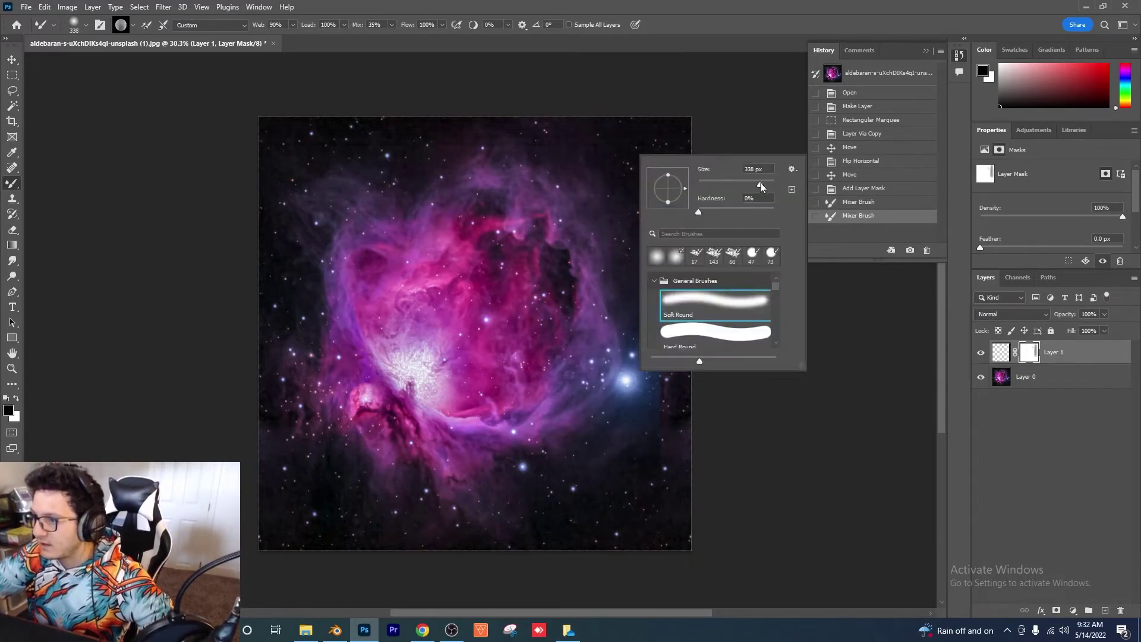
{"action": "key", "text": "Return"}
{"action": "left_click_drag", "start_coordinate": [645, 384], "coordinate": [648, 505]}
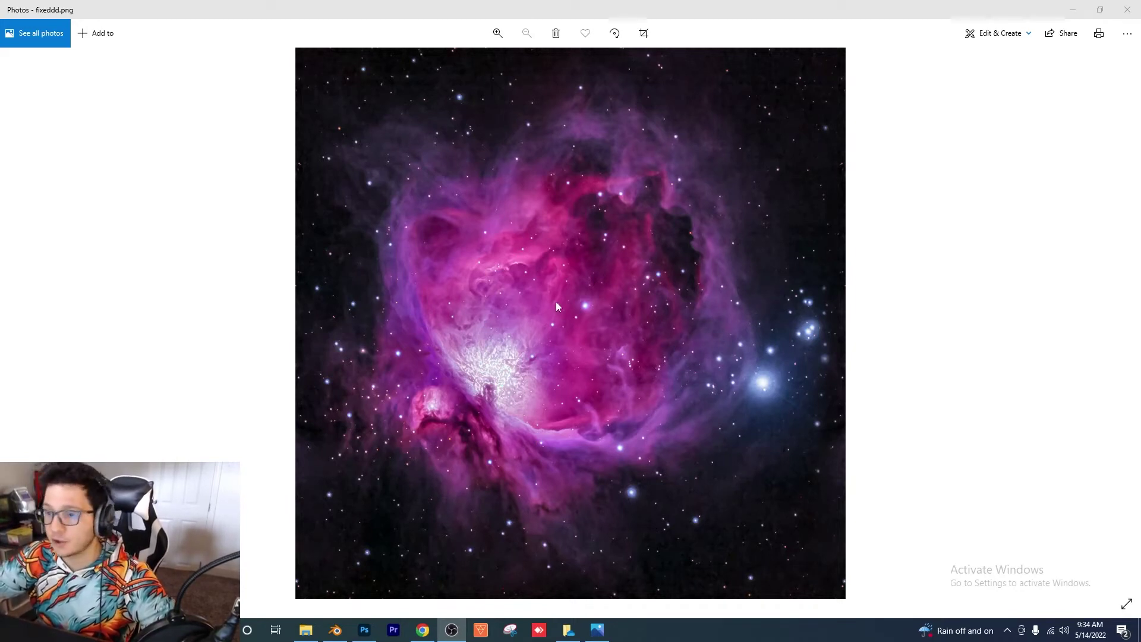
{"action": "left_click", "coordinate": [1128, 9]}
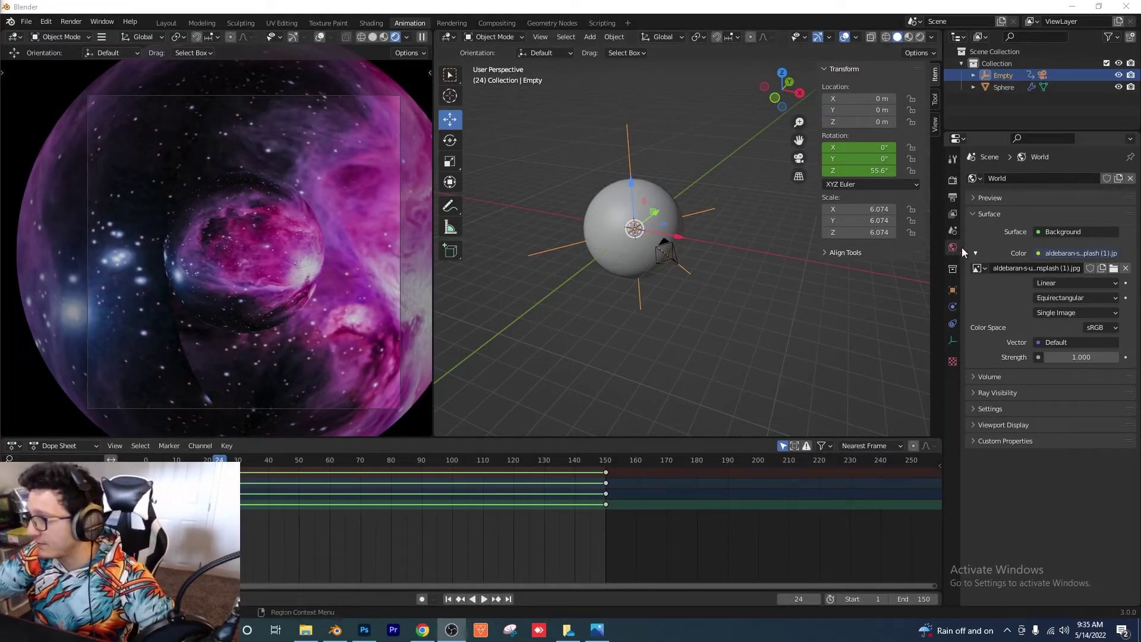
Load fixeddd.png as the world background image.
{"action": "left_click", "coordinate": [1114, 269]}
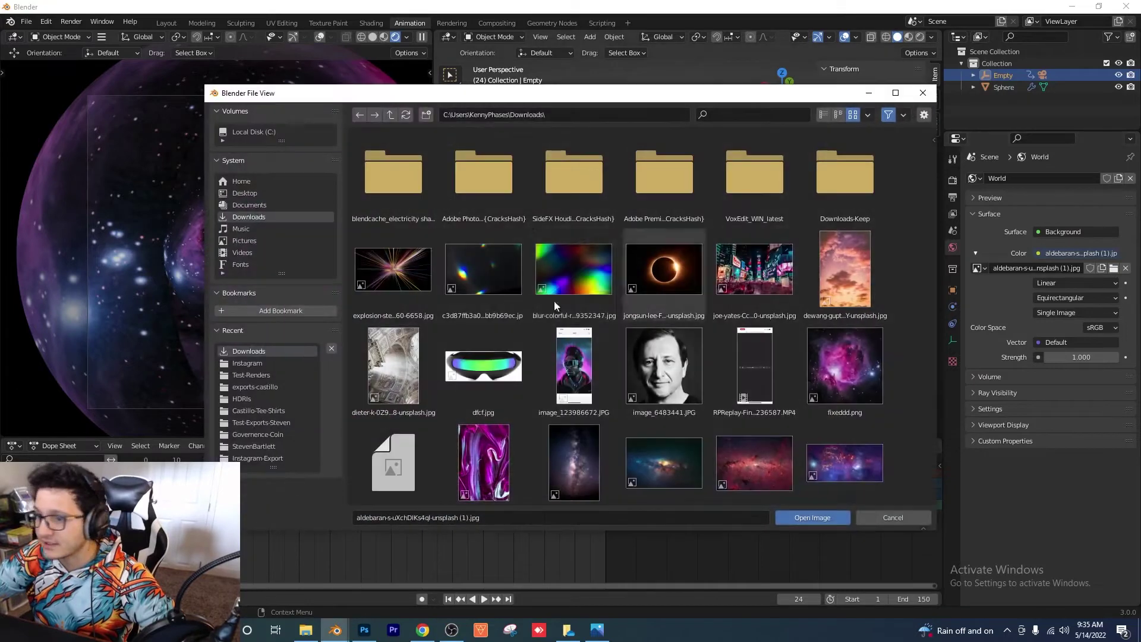
{"action": "scroll", "coordinate": [550, 351], "scroll_direction": "down", "scroll_amount": 2}
{"action": "double_click", "coordinate": [845, 312]}
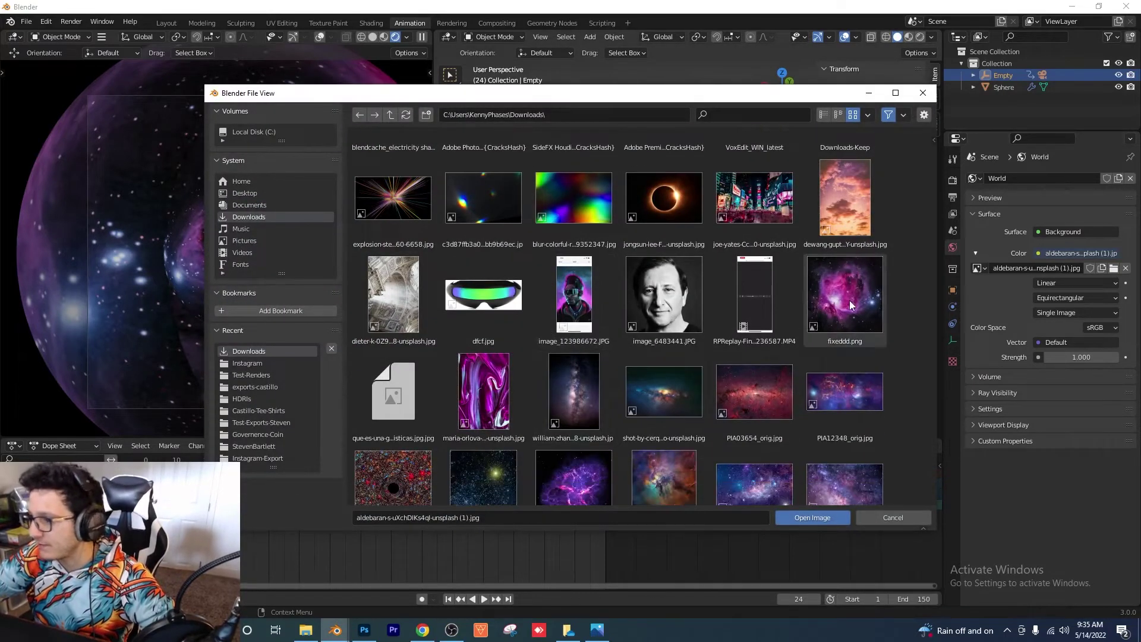
{"action": "scroll", "coordinate": [198, 355], "scroll_direction": "up", "scroll_amount": 3}
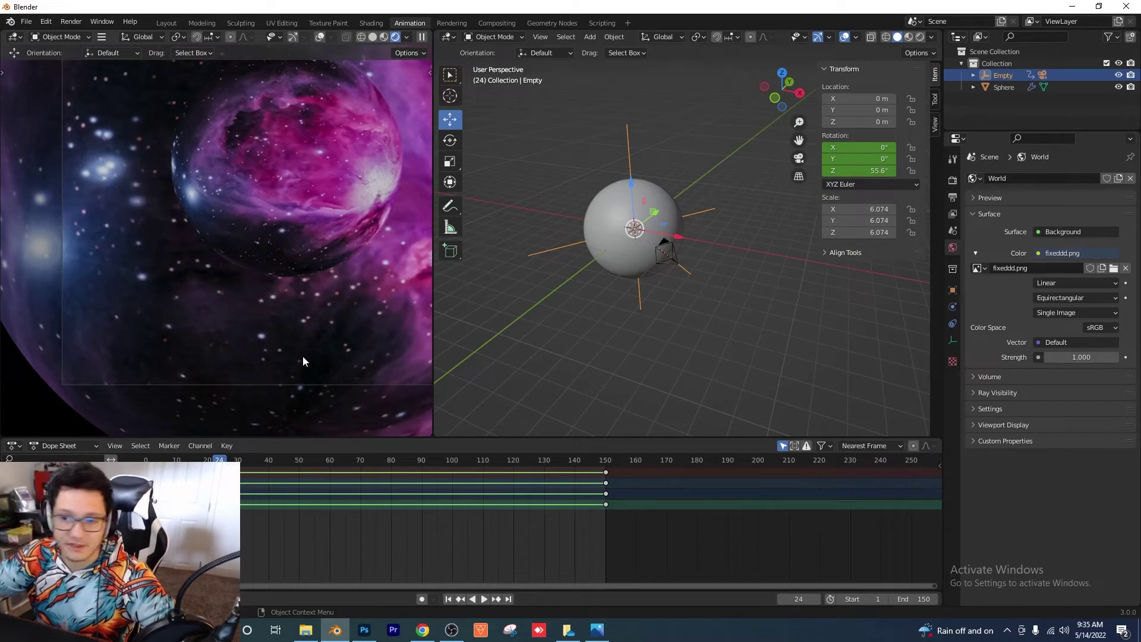
{"action": "scroll", "coordinate": [248, 321], "scroll_direction": "down", "scroll_amount": 2}
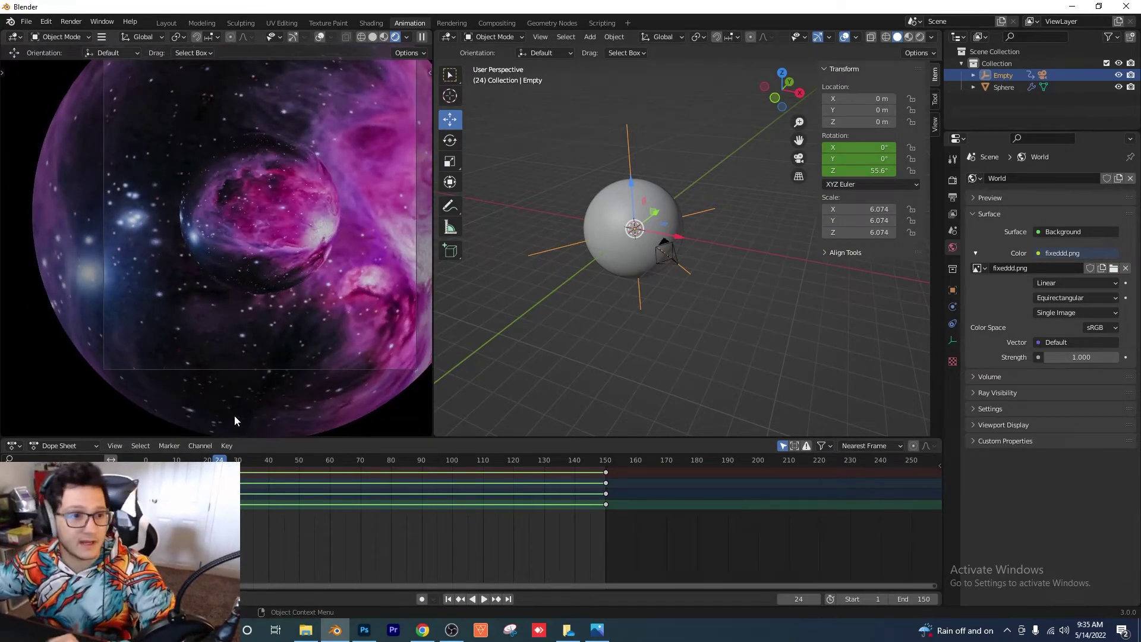
Recentre the camera view, scrub the timeline and play the sphere's rotation.
{"action": "middle_click_drag", "start_coordinate": [308, 219], "coordinate": [283, 250], "text": "shift"}
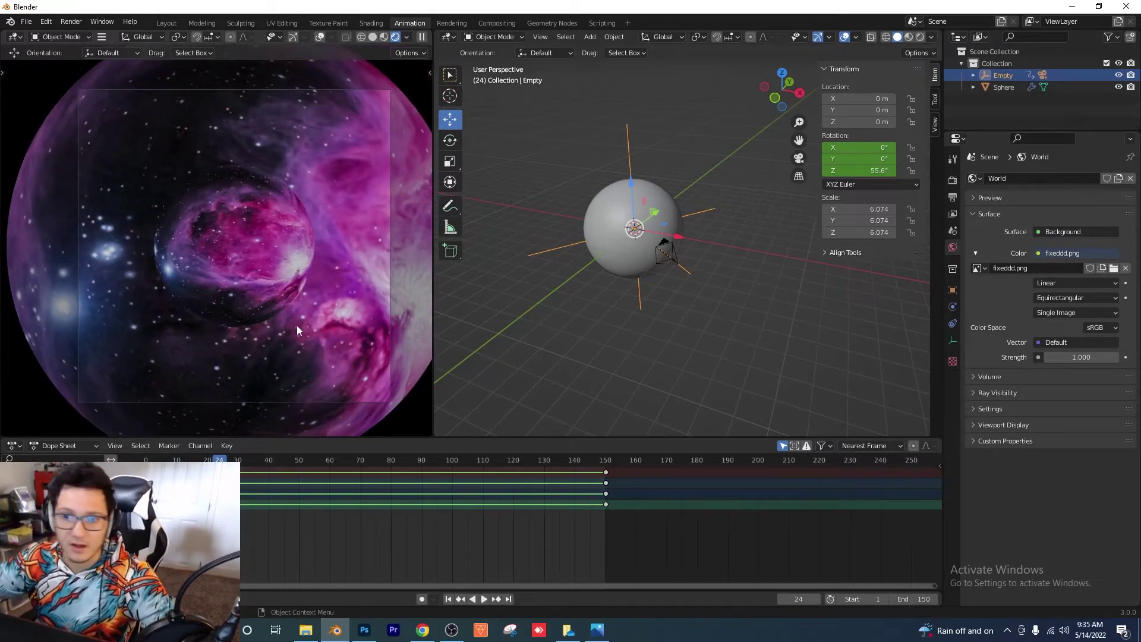
{"action": "left_click_drag", "start_coordinate": [222, 461], "coordinate": [272, 463]}
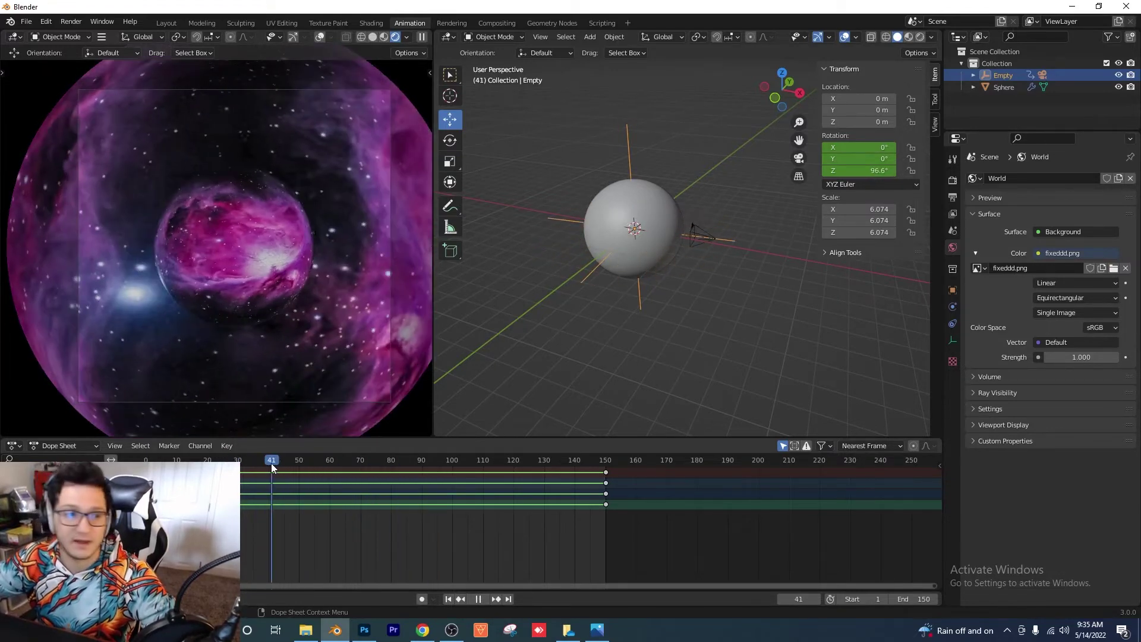
{"action": "key", "text": "space"}
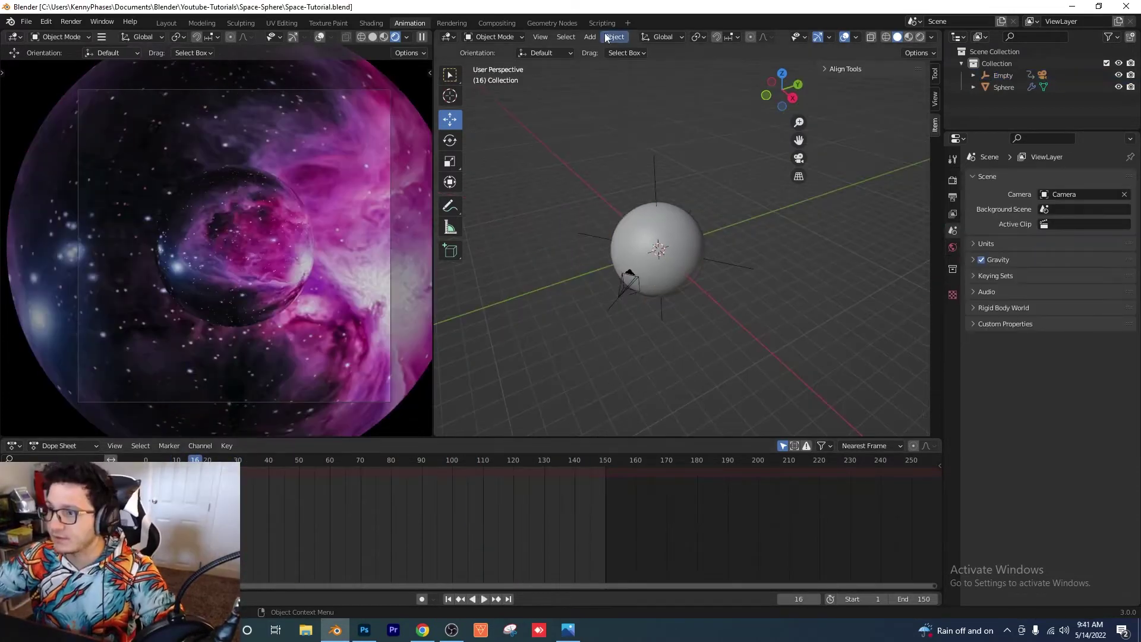
{"action": "left_click", "coordinate": [592, 37]}
Add a plane, scale it by 5, and raise it to Z 5 m above the sphere.
{"action": "mouse_move", "coordinate": [601, 47]}
{"action": "left_click", "coordinate": [700, 52]}
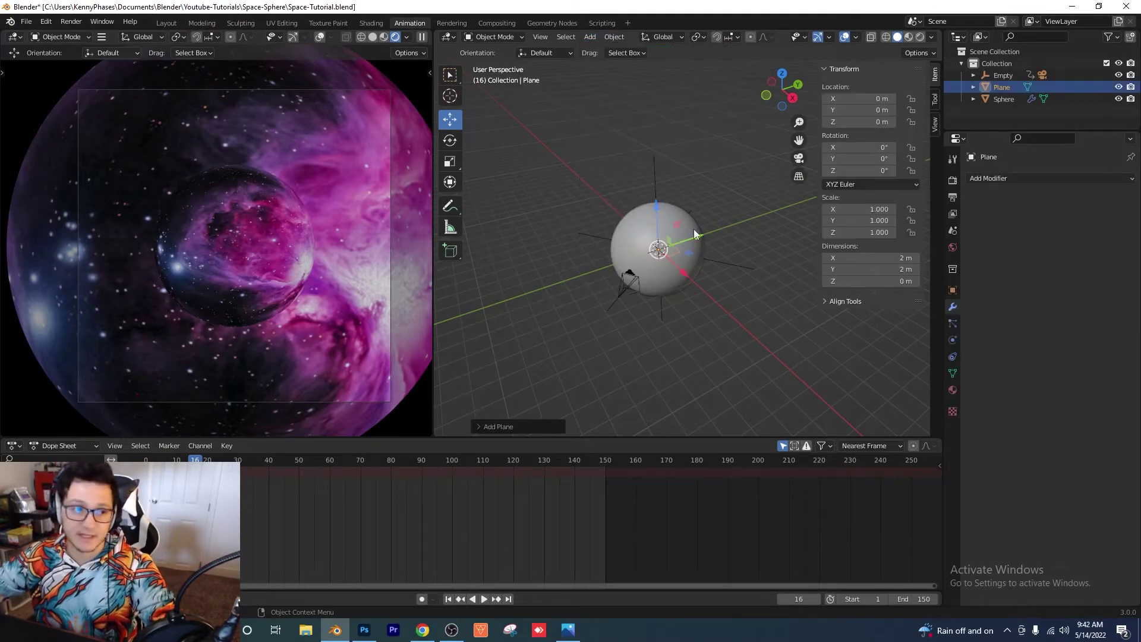
{"action": "key", "text": "s"}
{"action": "key", "text": "5"}
{"action": "key", "text": "Return"}
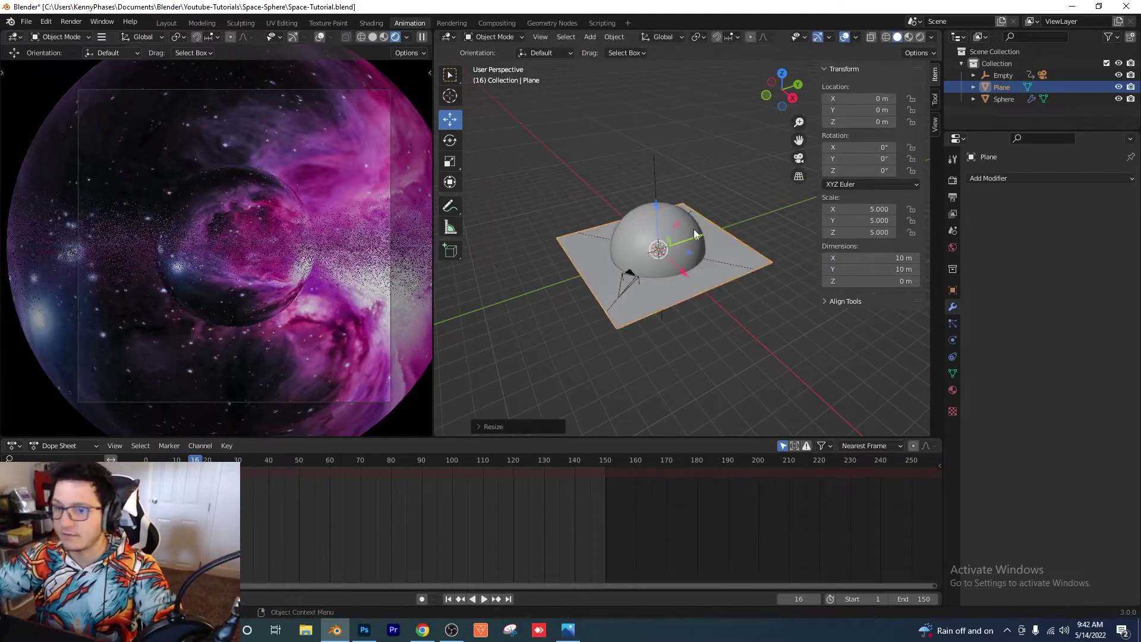
{"action": "left_click", "coordinate": [719, 375]}
{"action": "left_click", "coordinate": [666, 292]}
{"action": "left_click_drag", "start_coordinate": [659, 211], "coordinate": [642, 142]}
{"action": "middle_click_drag", "start_coordinate": [675, 242], "coordinate": [717, 354]}
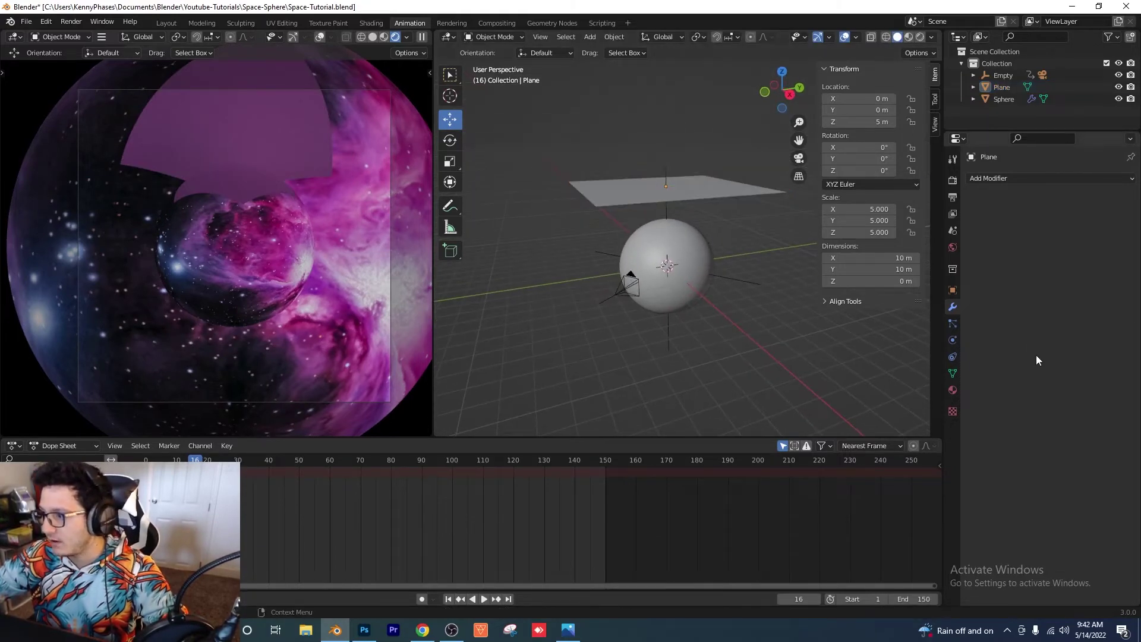
Add a particle system to the plane with 5000 particles.
{"action": "left_click", "coordinate": [952, 321]}
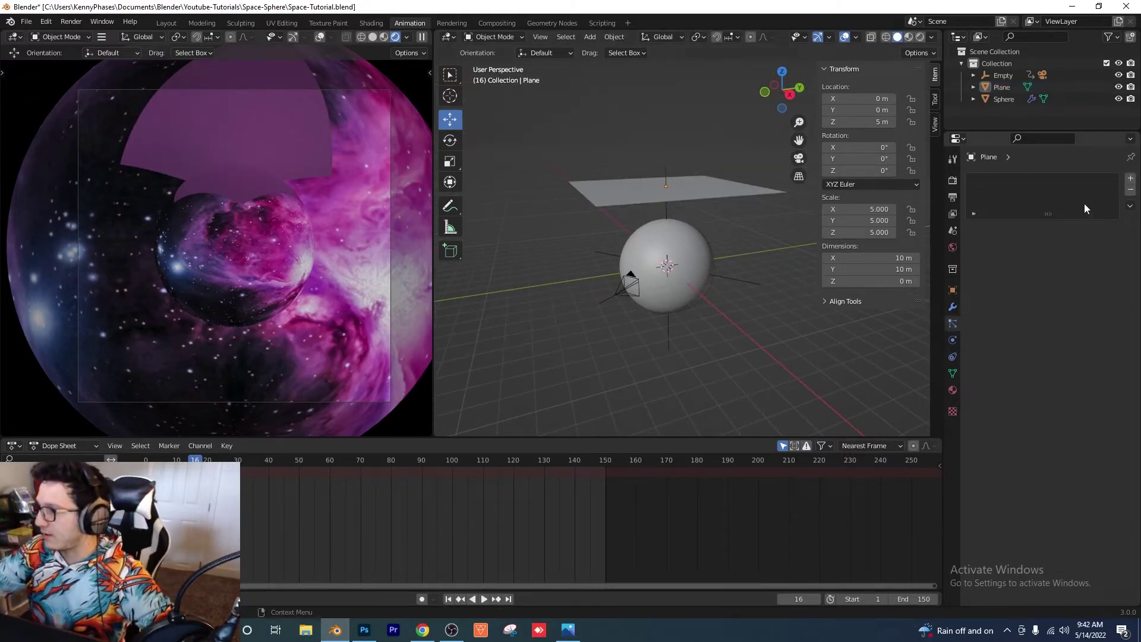
{"action": "left_click", "coordinate": [1131, 179]}
{"action": "middle_click_drag", "start_coordinate": [744, 226], "coordinate": [687, 280]}
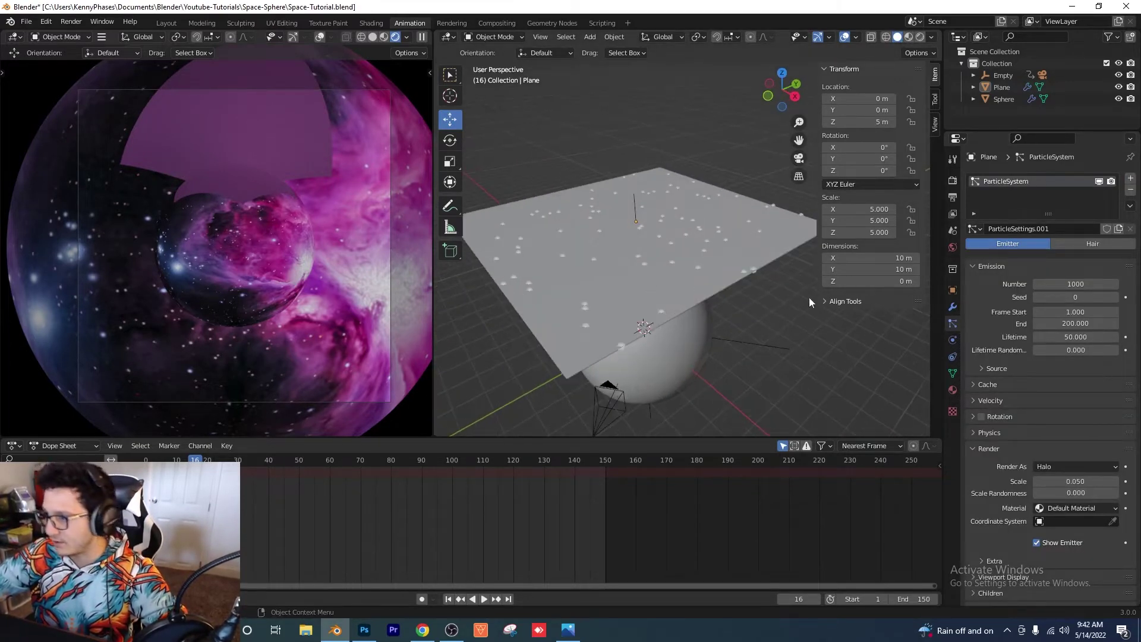
{"action": "left_click", "coordinate": [1076, 284]}
{"action": "type", "text": "5"}
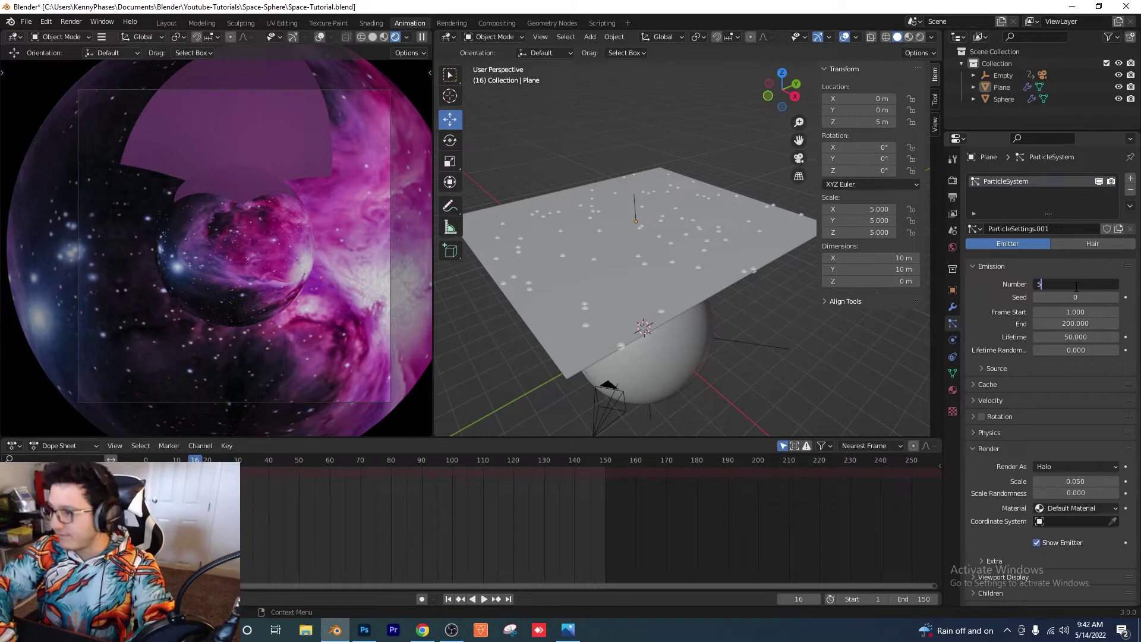
{"action": "type", "text": "000"}
{"action": "key", "text": "Return"}
Set the particles to render as Object.
{"action": "left_click", "coordinate": [988, 454]}
{"action": "left_click", "coordinate": [989, 453]}
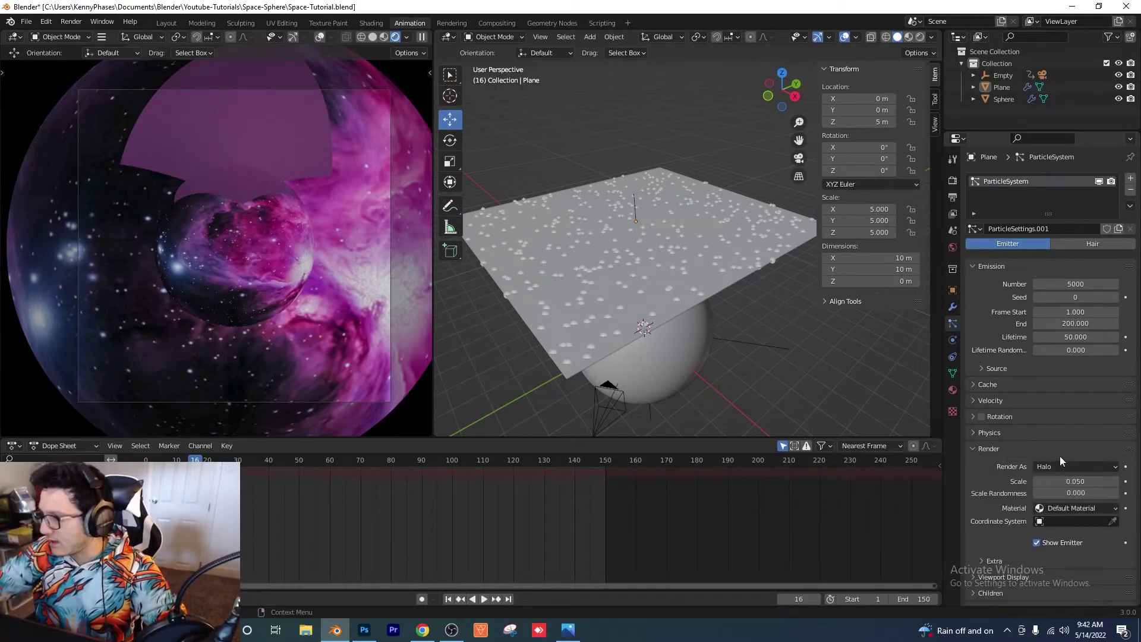
{"action": "left_click", "coordinate": [1069, 466]}
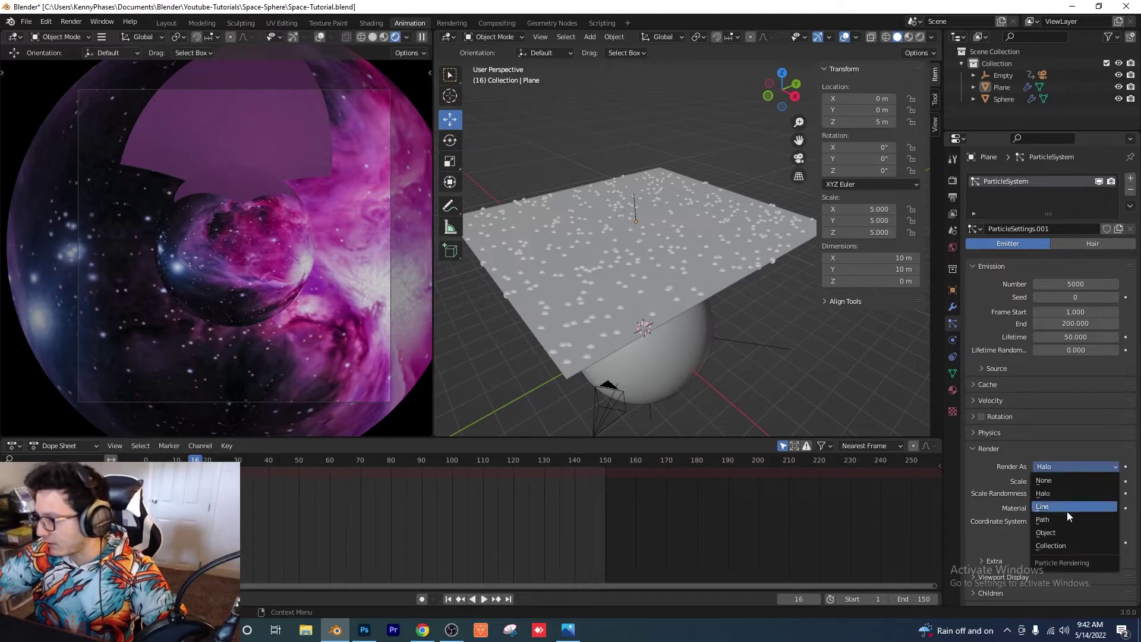
{"action": "left_click", "coordinate": [1065, 531]}
{"action": "middle_click_drag", "start_coordinate": [804, 350], "coordinate": [760, 276]}
{"action": "left_click", "coordinate": [590, 37]}
Add a UV sphere, move it out along X, and shrink it to about 0.224 scale.
{"action": "mouse_move", "coordinate": [598, 50]}
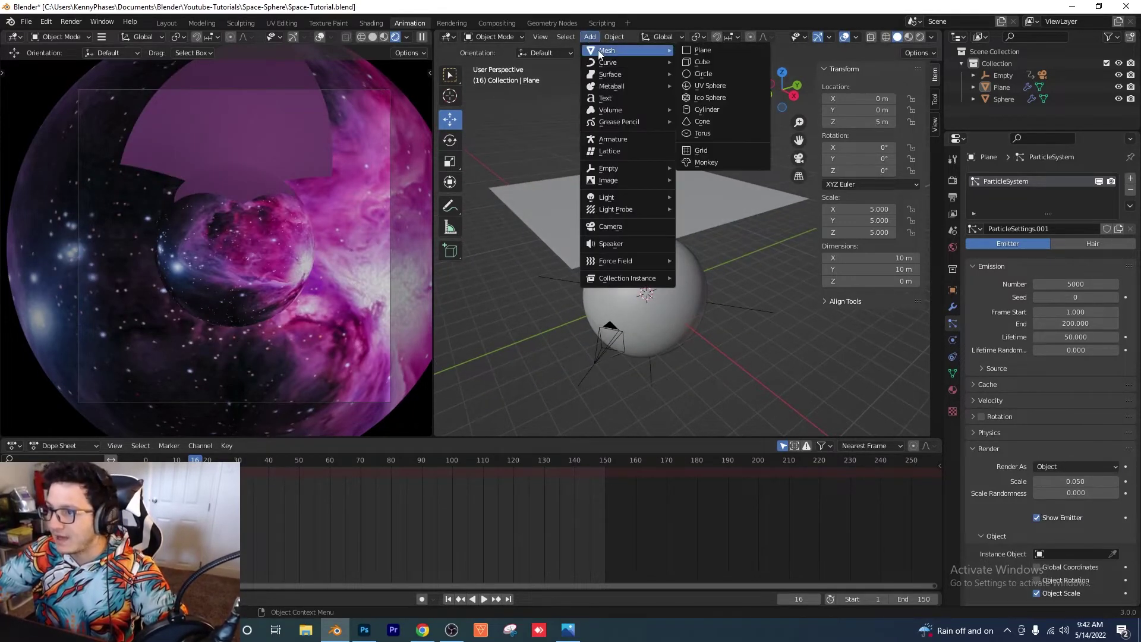
{"action": "left_click", "coordinate": [710, 86]}
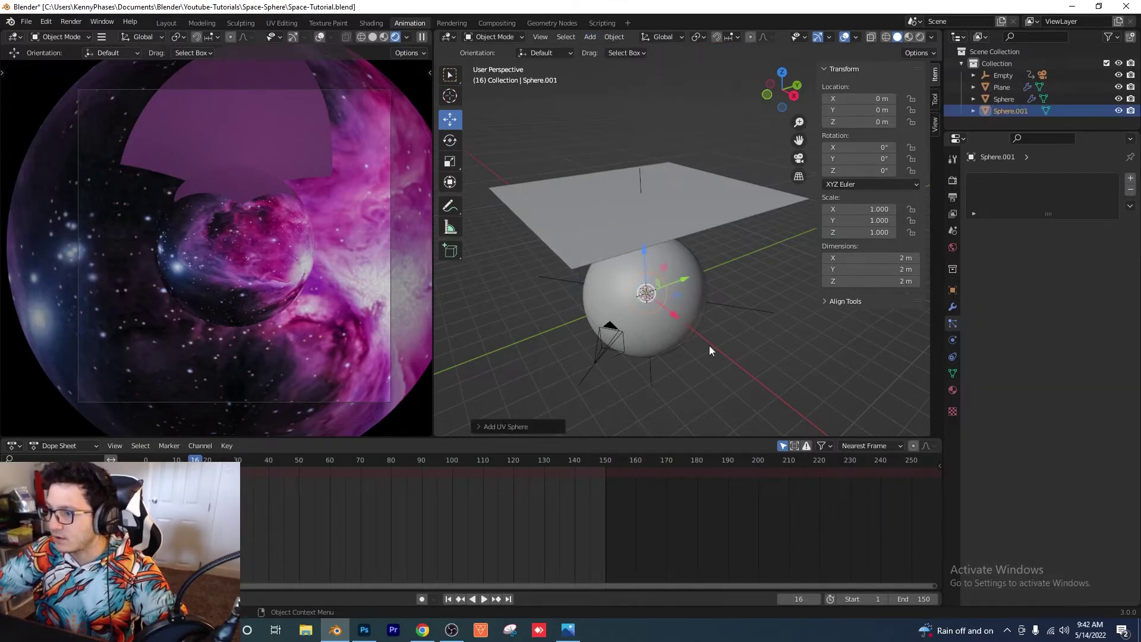
{"action": "left_click_drag", "start_coordinate": [675, 316], "coordinate": [776, 383]}
{"action": "key", "text": "s"}
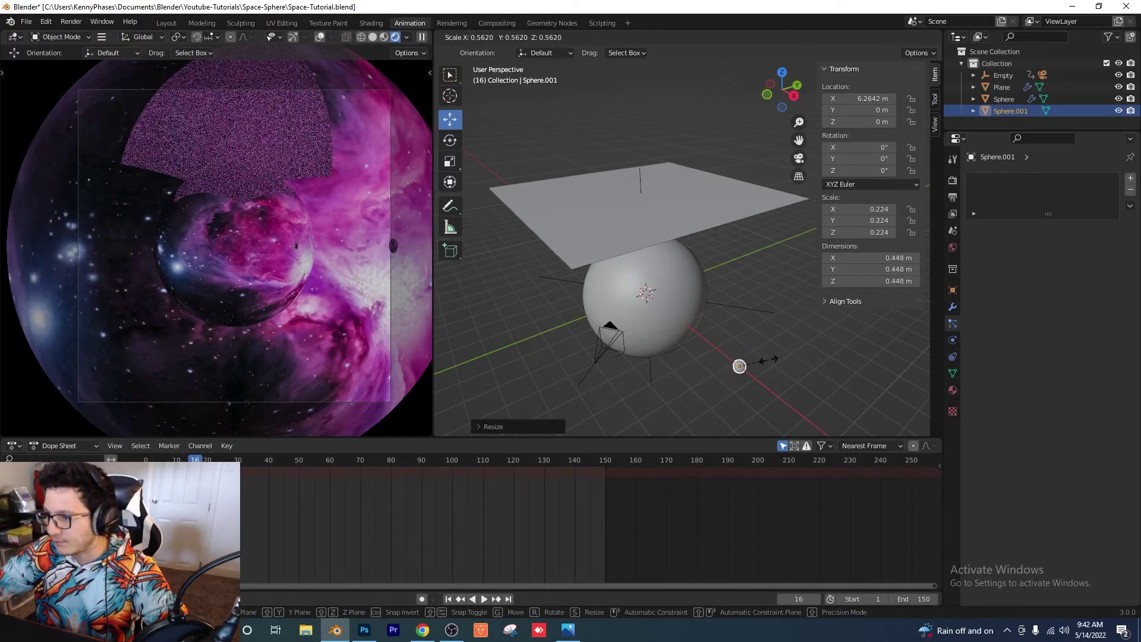
{"action": "left_click", "coordinate": [754, 368]}
Create a new material named Stars on the small sphere.
{"action": "left_click", "coordinate": [951, 389]}
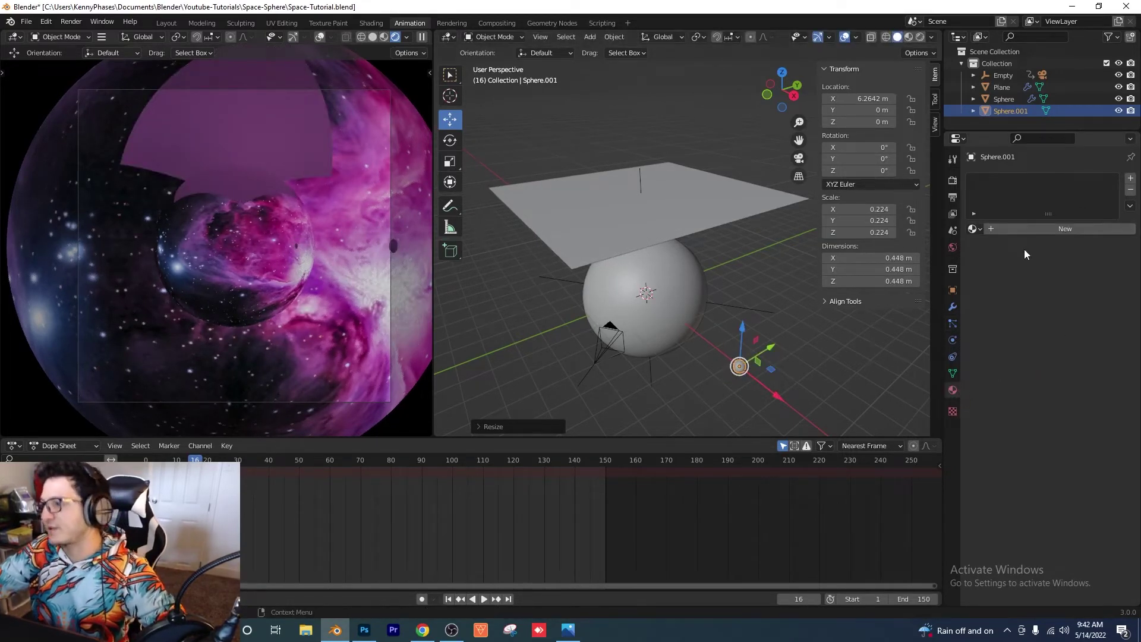
{"action": "left_click", "coordinate": [1052, 229]}
{"action": "double_click", "coordinate": [1033, 229]}
{"action": "type", "text": "Stars"}
{"action": "key", "text": "Return"}
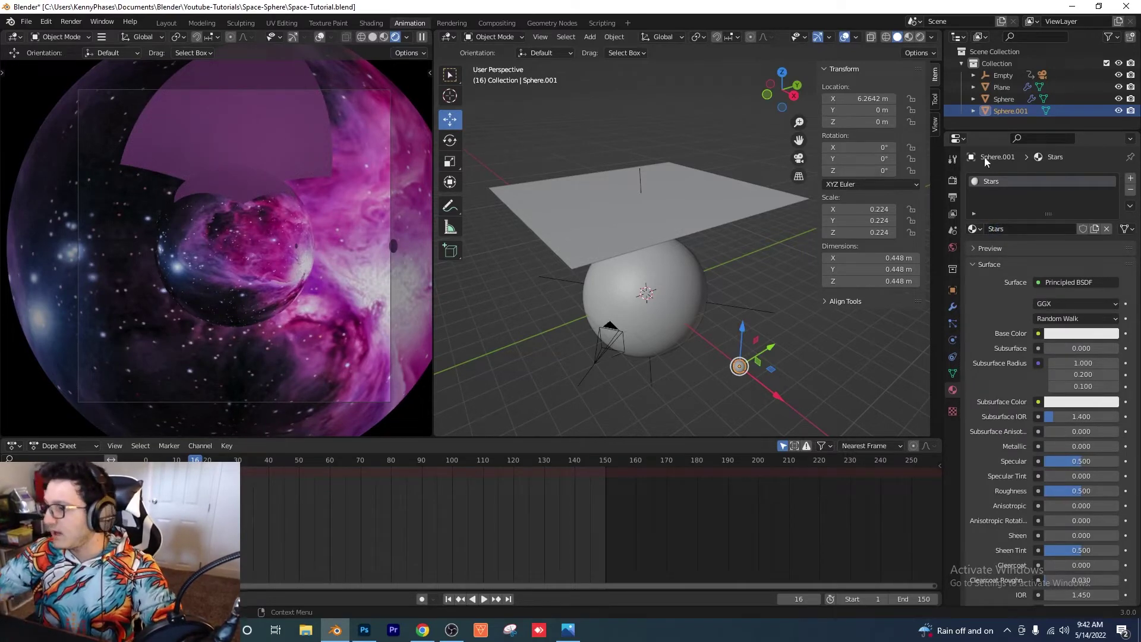
Make the Stars material an Emission shader with strength 5.
{"action": "left_click", "coordinate": [1101, 281]}
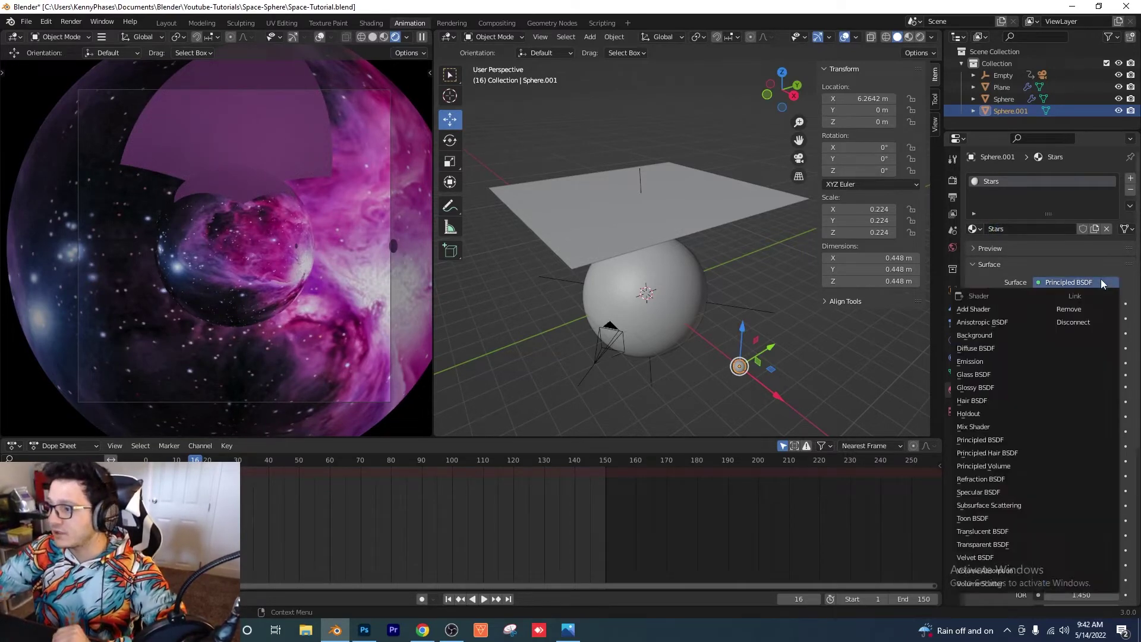
{"action": "left_click", "coordinate": [983, 362]}
{"action": "left_click", "coordinate": [1090, 319]}
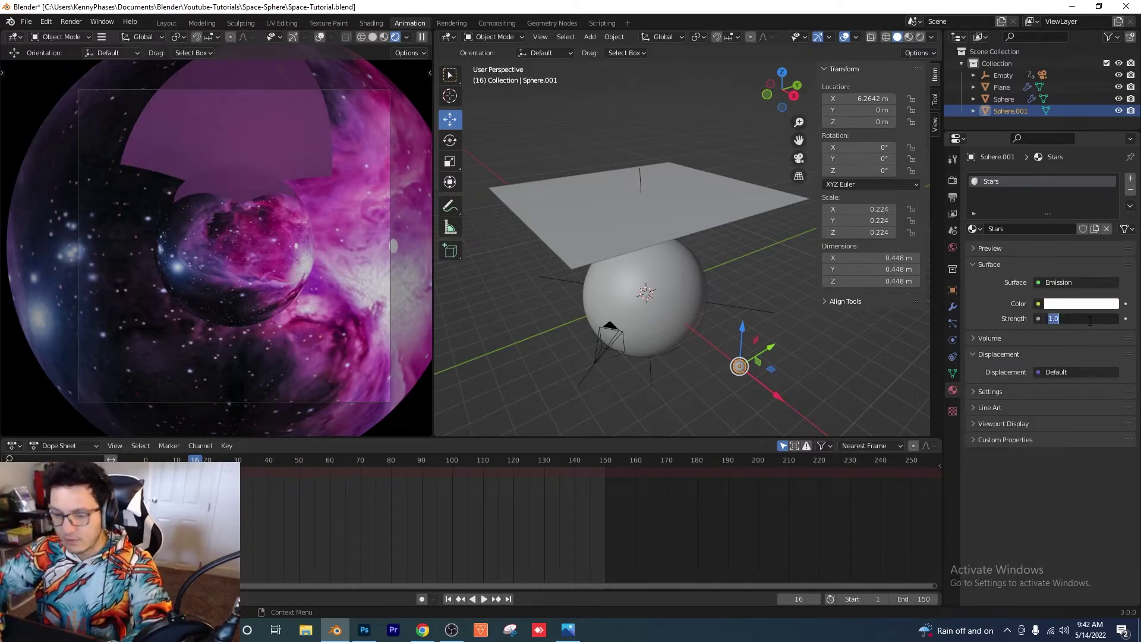
{"action": "type", "text": "5"}
{"action": "key", "text": "Return"}
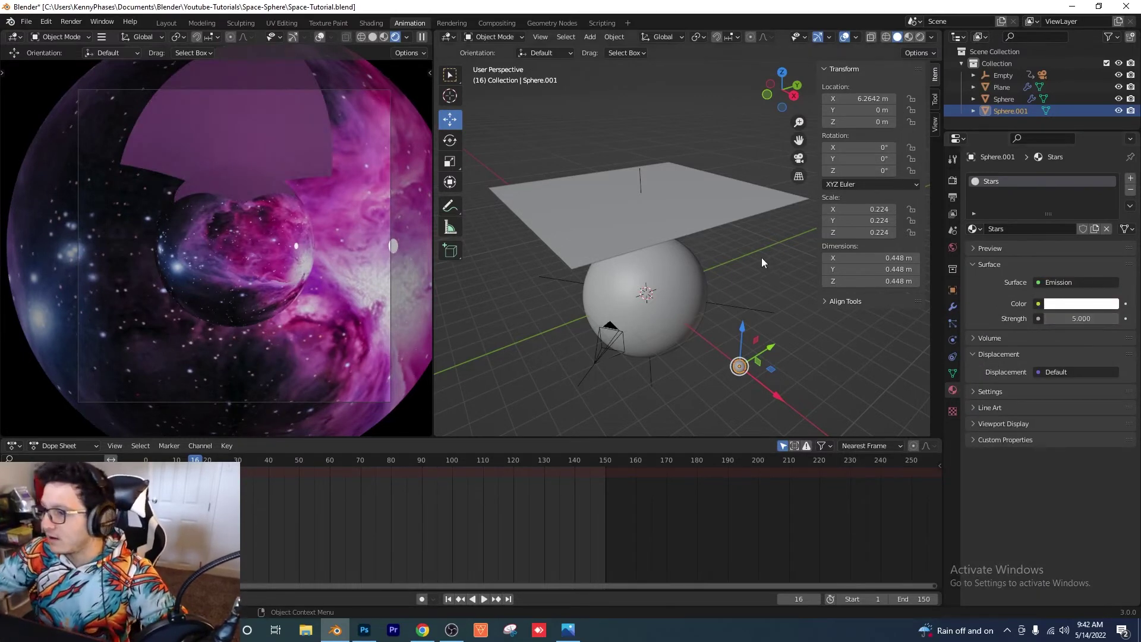
{"action": "left_click", "coordinate": [717, 205]}
Set the plane's particle Instance Object to the small sphere Sphere.001.
{"action": "left_click", "coordinate": [953, 323]}
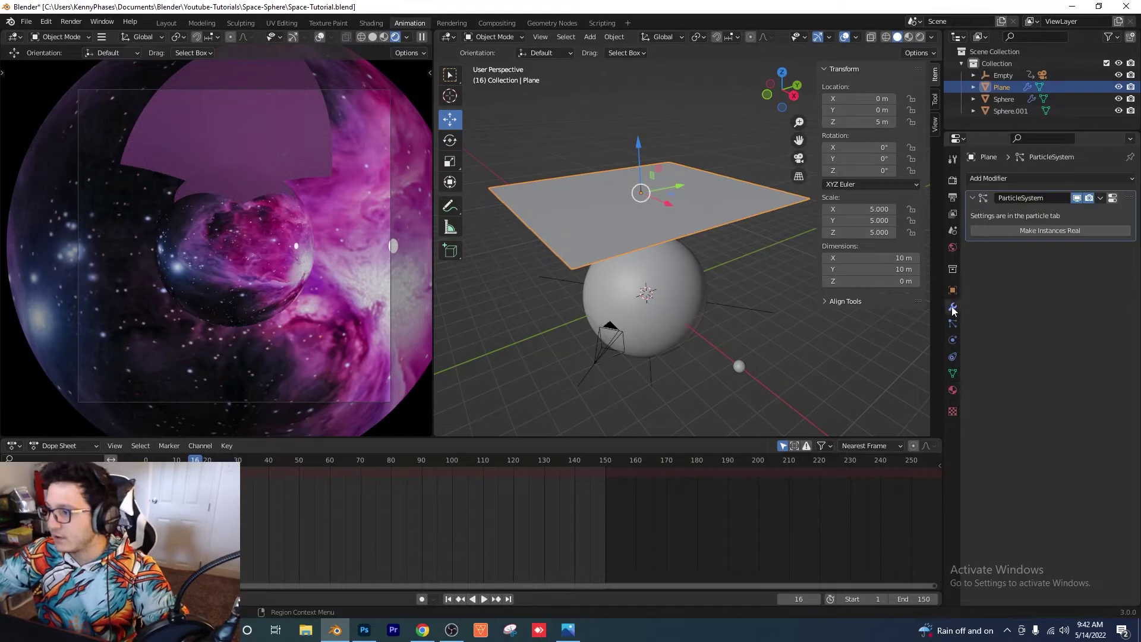
{"action": "scroll", "coordinate": [1003, 436], "scroll_direction": "down", "scroll_amount": 4}
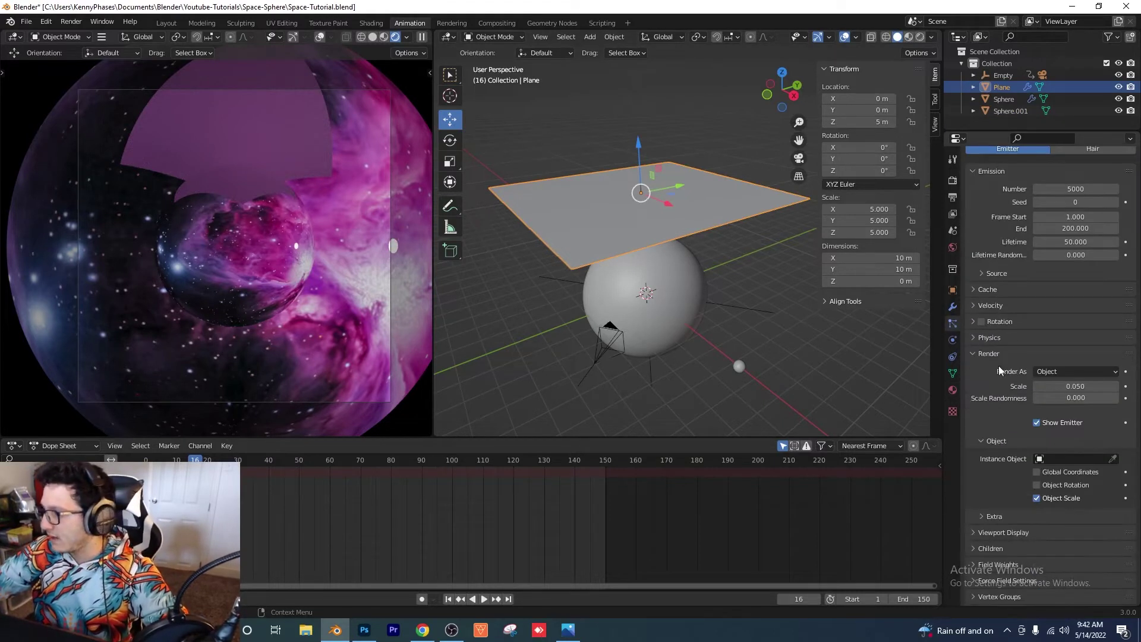
{"action": "left_click", "coordinate": [1113, 460]}
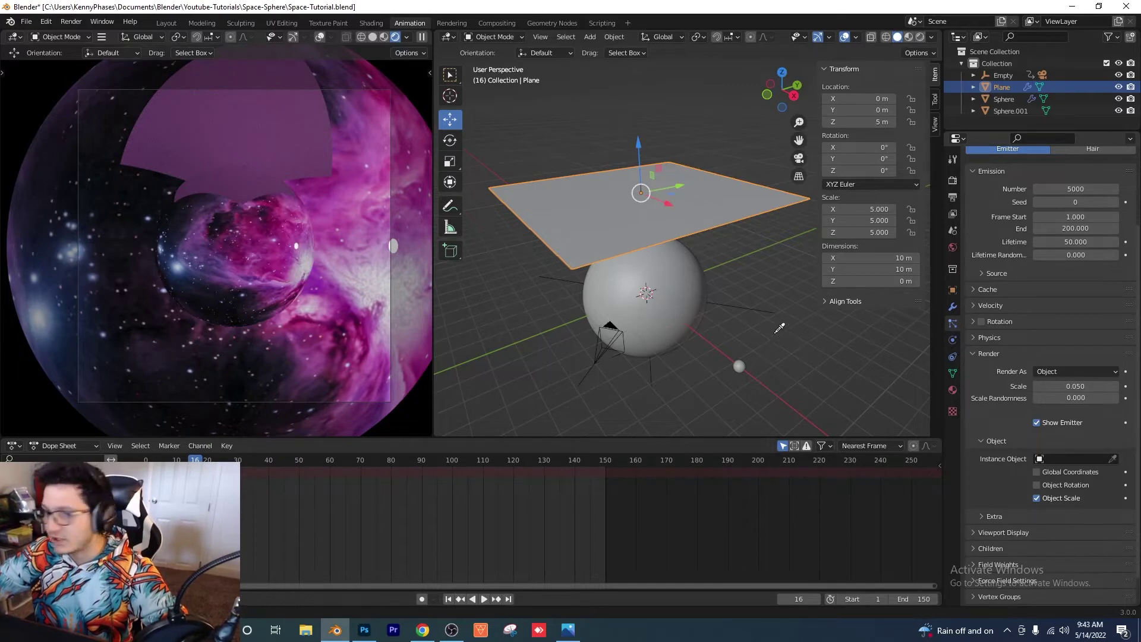
{"action": "left_click", "coordinate": [740, 364]}
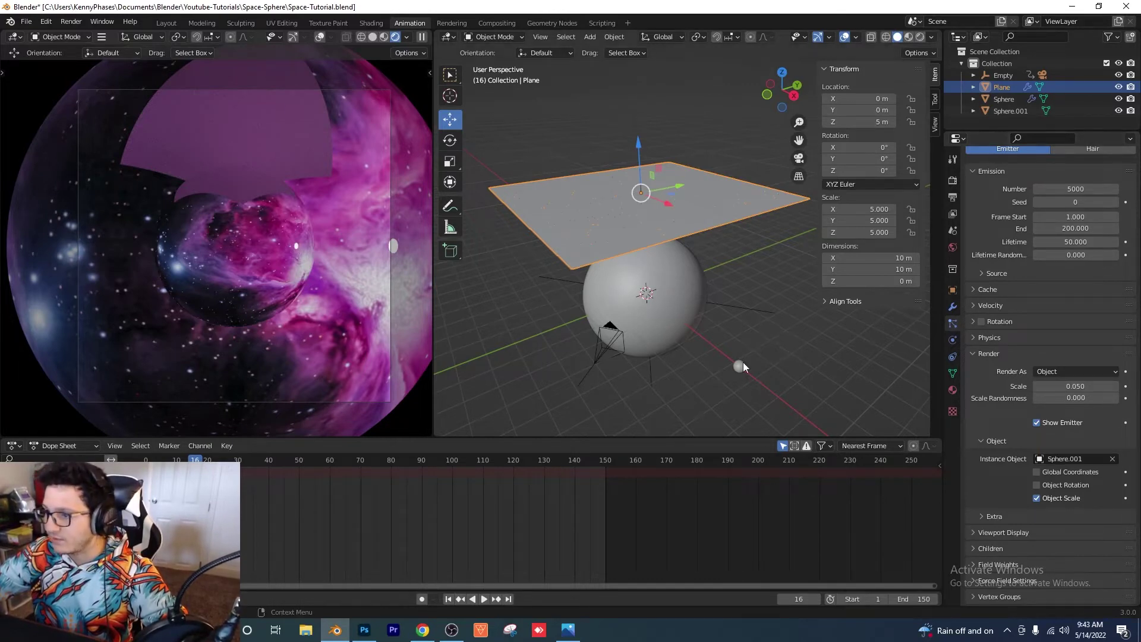
{"action": "scroll", "coordinate": [617, 204], "scroll_direction": "up", "scroll_amount": 3}
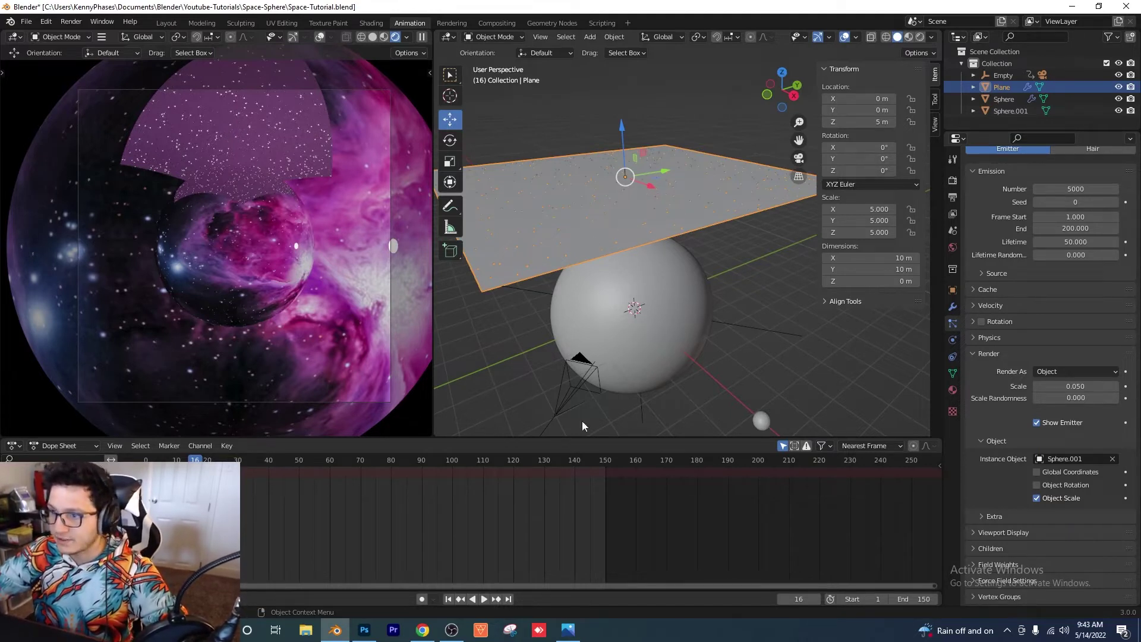
Play the animation from the first frame to preview the star particles.
{"action": "left_click", "coordinate": [789, 397]}
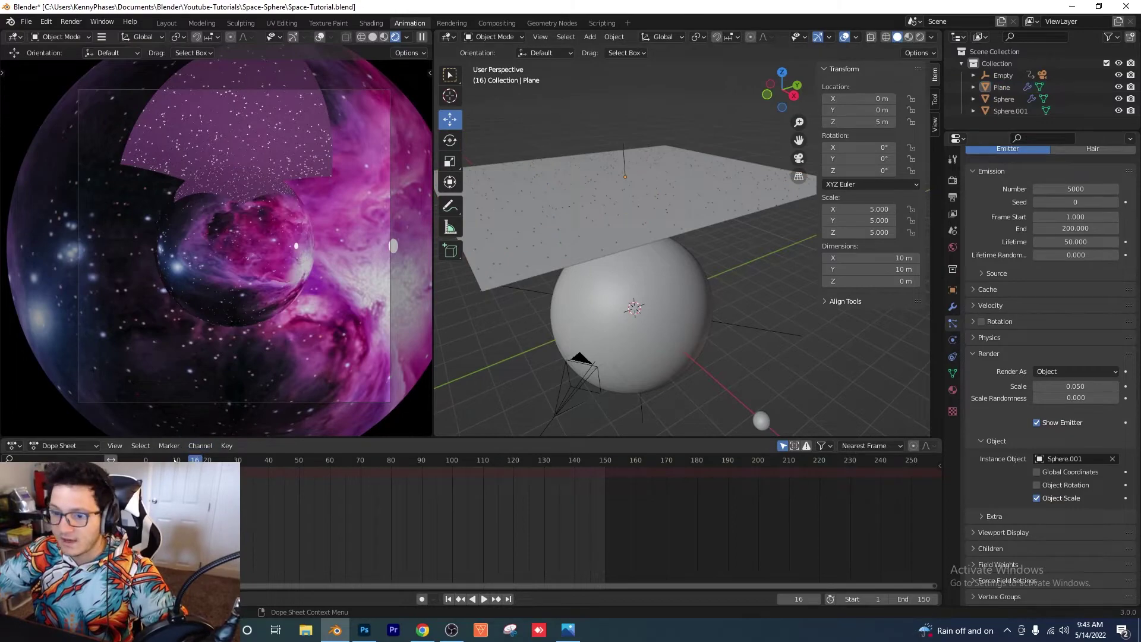
{"action": "key", "text": "shift+Left"}
{"action": "key", "text": "space"}
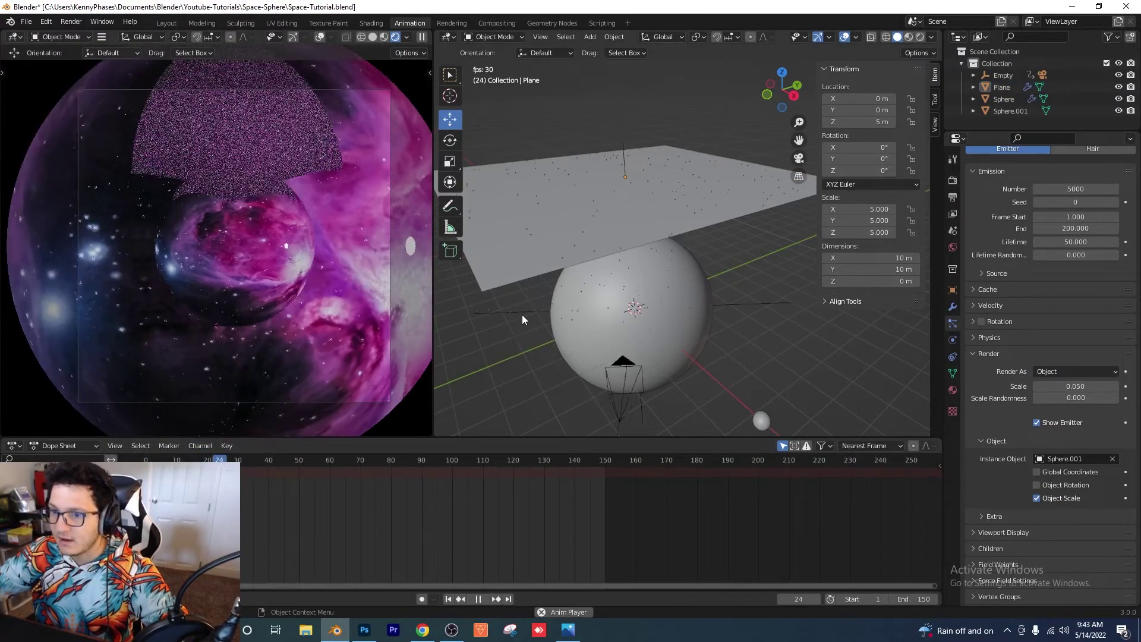
{"action": "key", "text": "space"}
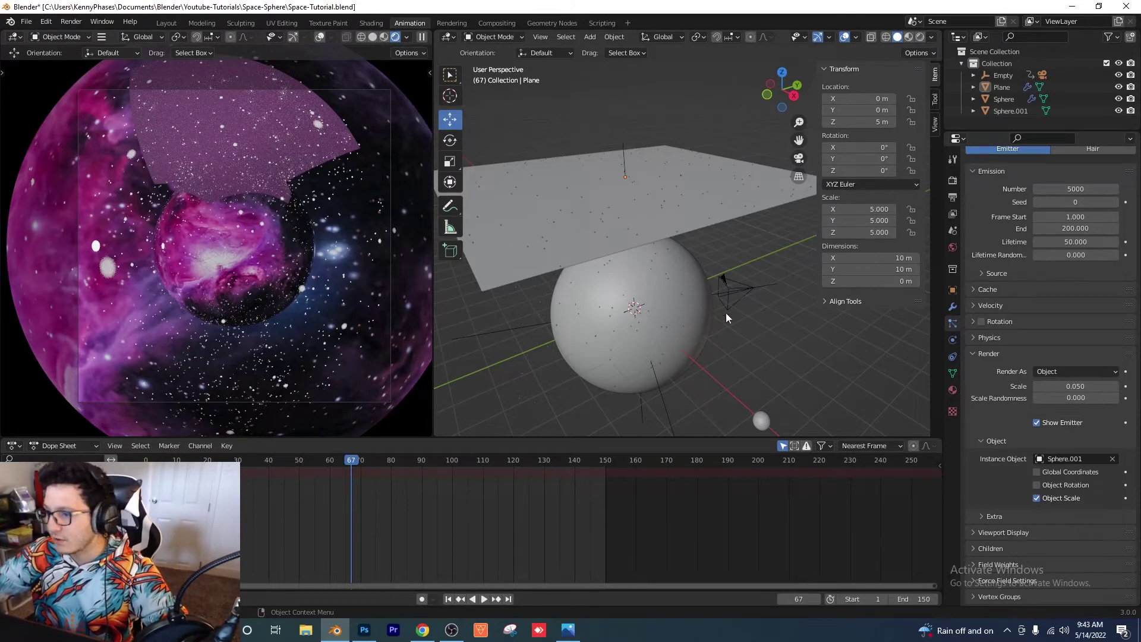
Make the Plane's particle instances real objects and start moving them into a new collection.
{"action": "left_click", "coordinate": [726, 217]}
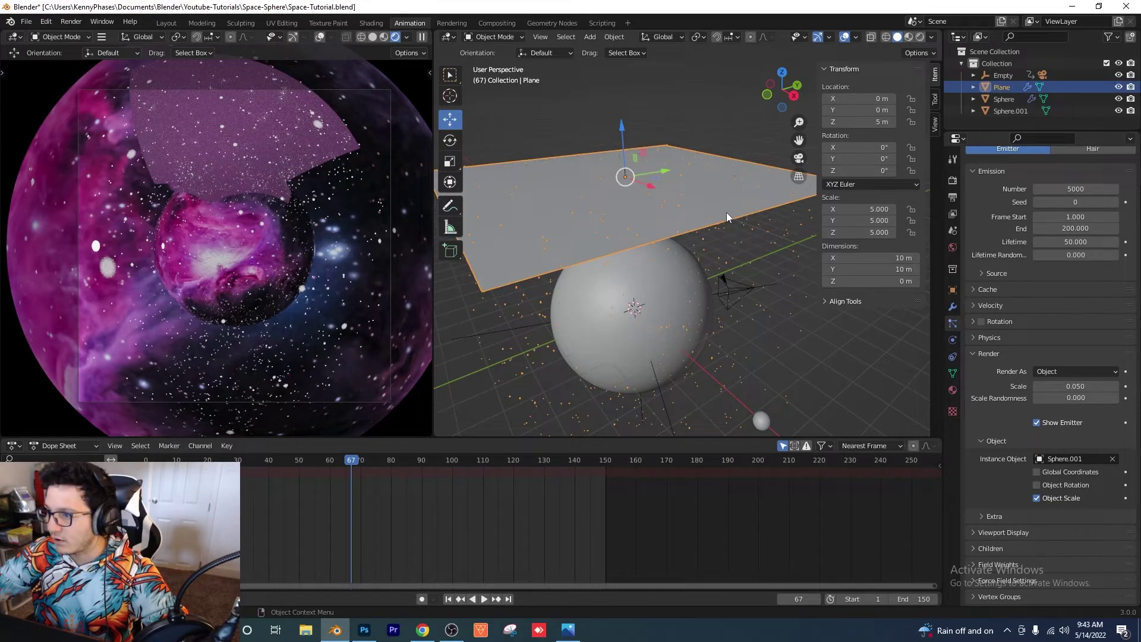
{"action": "left_click", "coordinate": [953, 308]}
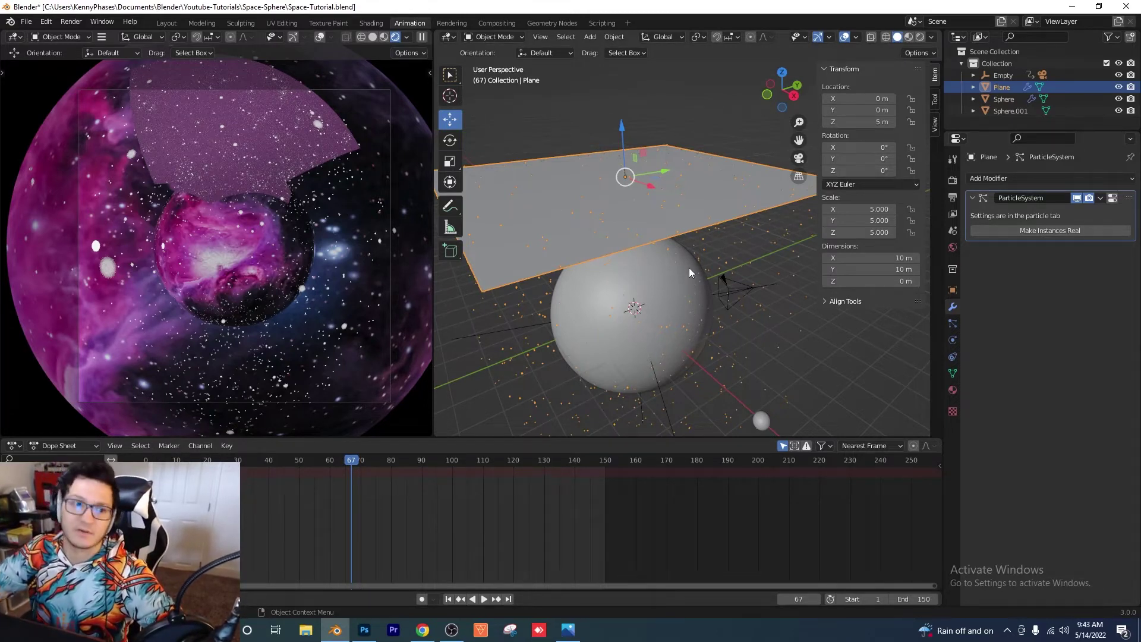
{"action": "left_click", "coordinate": [1043, 230]}
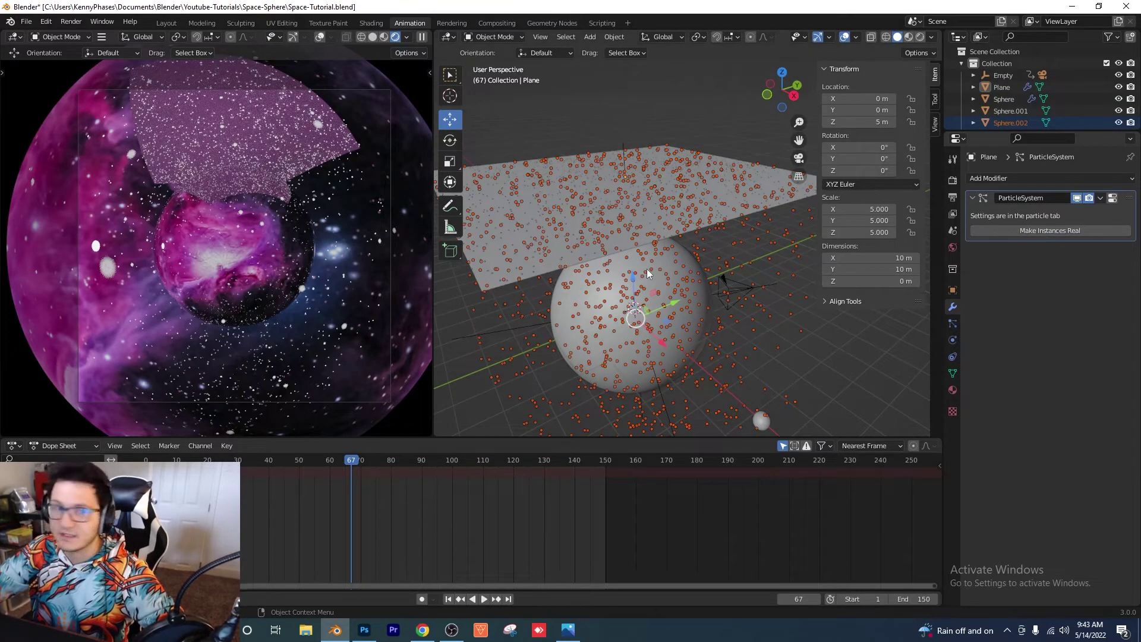
{"action": "middle_click_drag", "start_coordinate": [647, 259], "coordinate": [643, 216]}
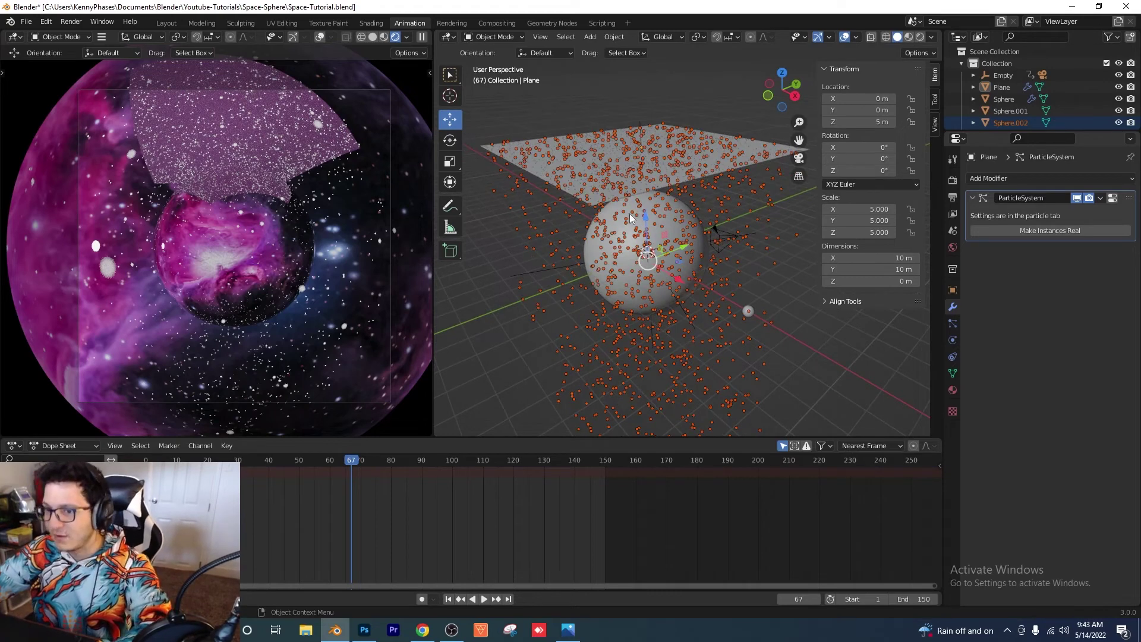
{"action": "key", "text": "m"}
{"action": "left_click", "coordinate": [630, 215]}
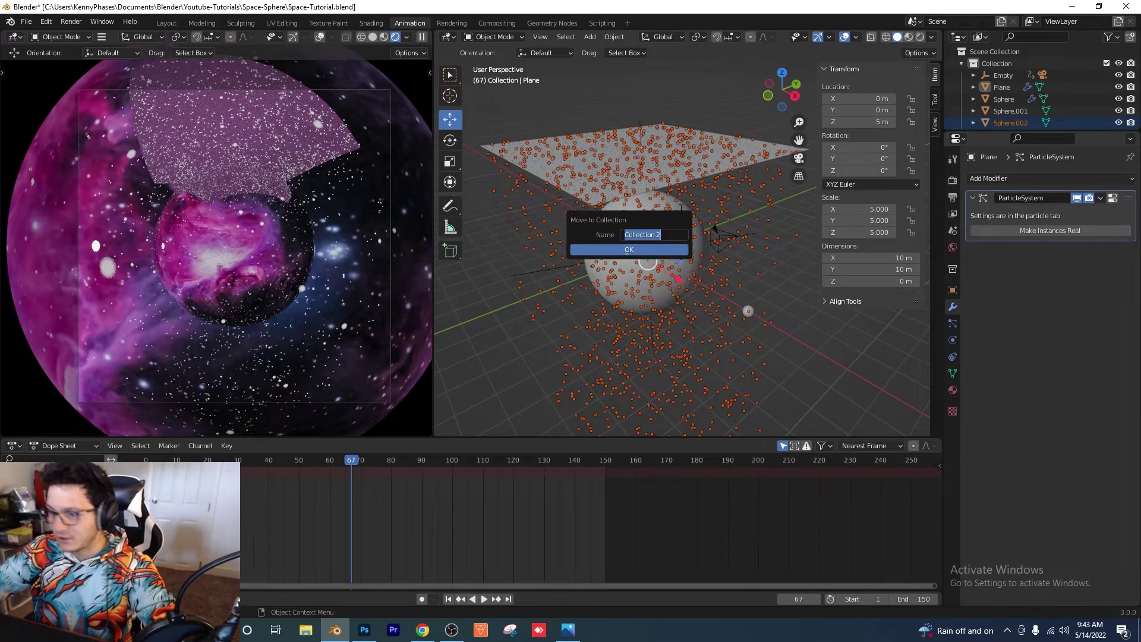
Name the new collection Stars and hide it from view.
{"action": "type", "text": "Stars"}
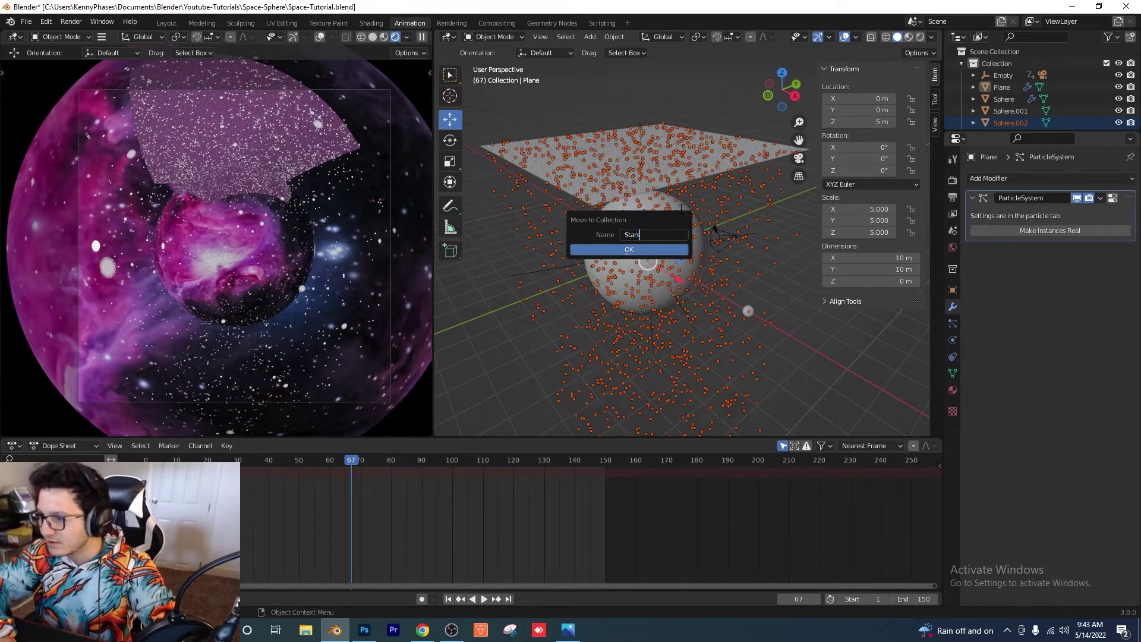
{"action": "left_click", "coordinate": [649, 251]}
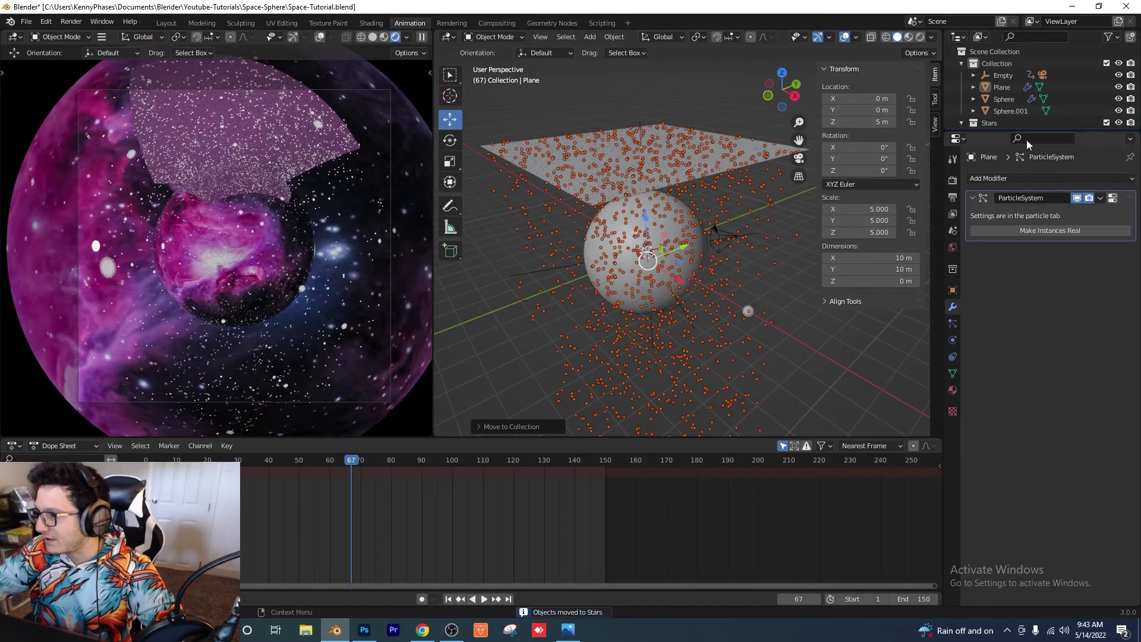
{"action": "left_click", "coordinate": [1008, 122]}
{"action": "left_click", "coordinate": [1119, 122]}
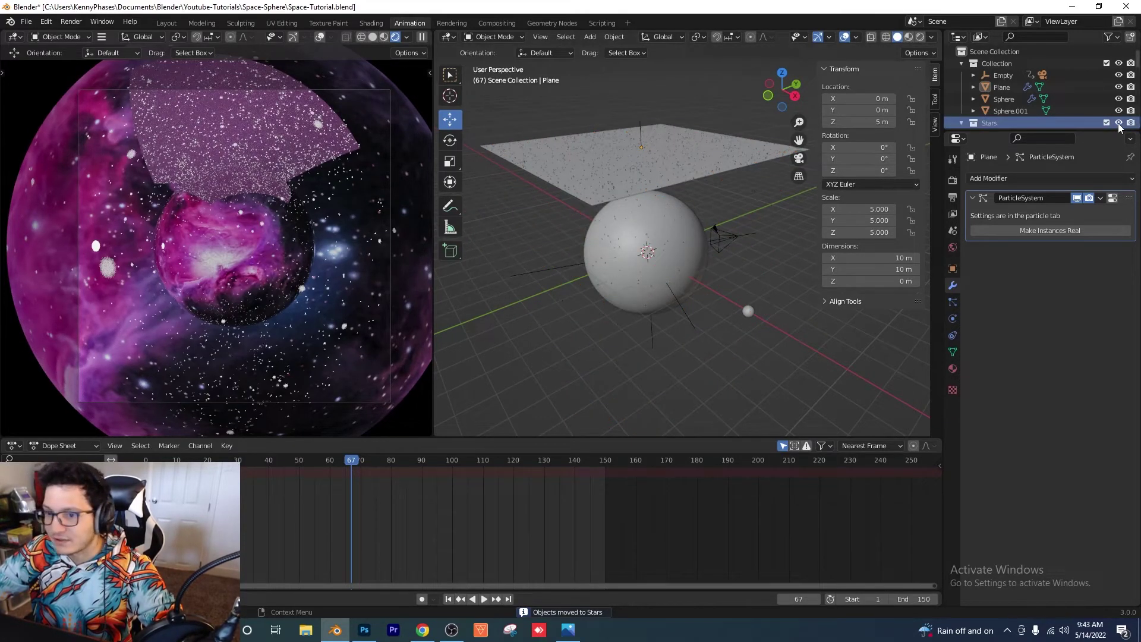
Delete the emitter Plane, then play the animation from the first frame.
{"action": "left_click", "coordinate": [693, 155]}
{"action": "key", "text": "x"}
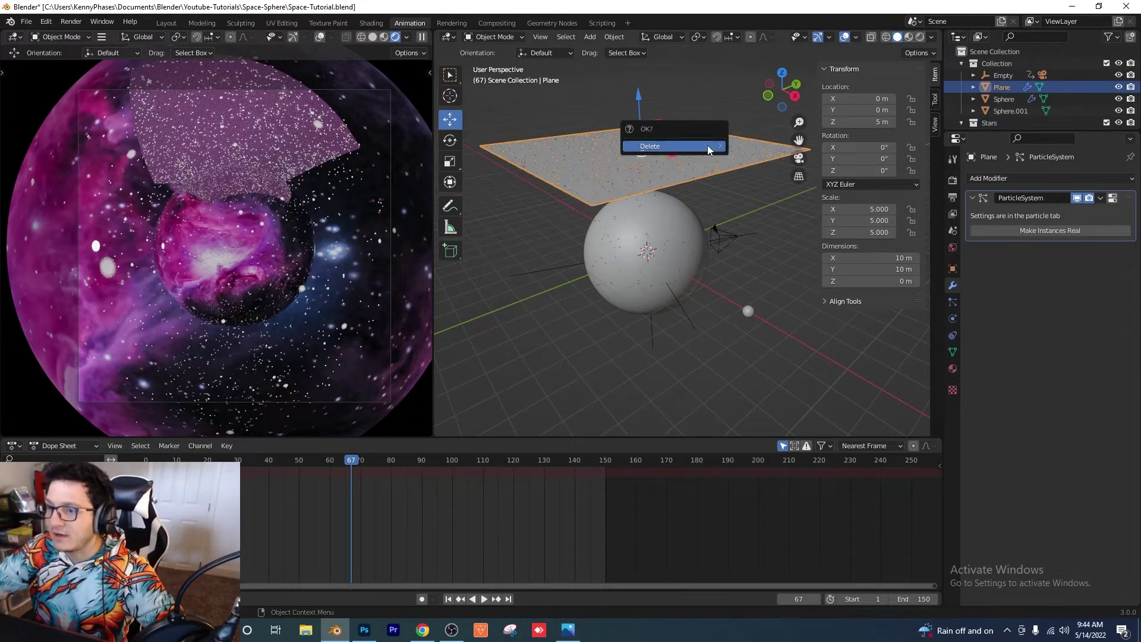
{"action": "left_click", "coordinate": [708, 151]}
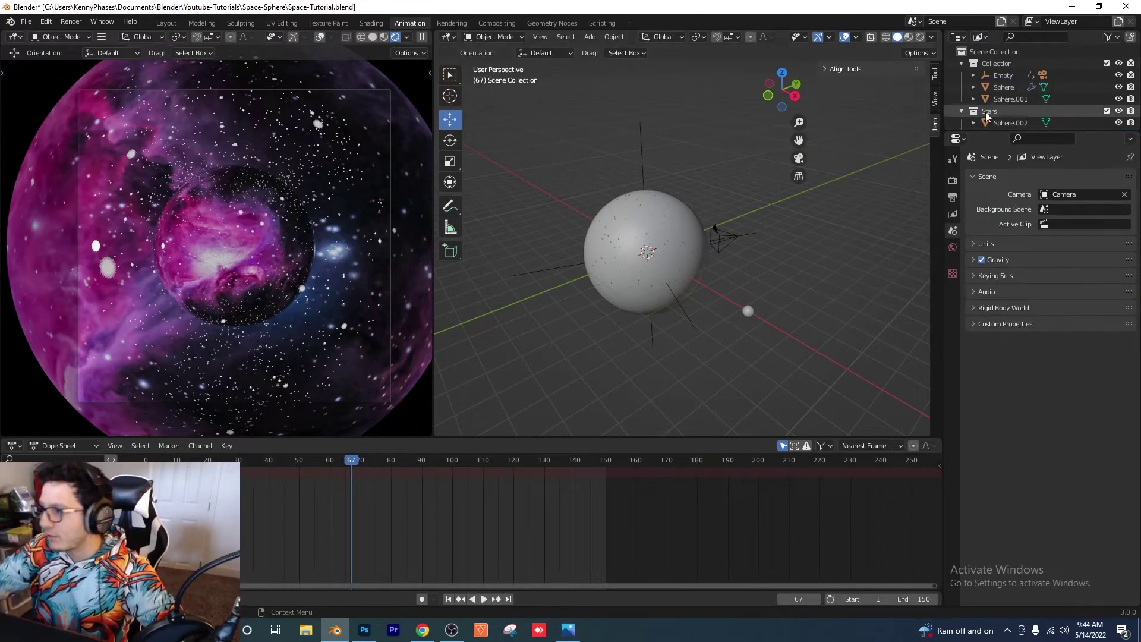
{"action": "left_click", "coordinate": [1005, 113]}
{"action": "left_click_drag", "start_coordinate": [1003, 131], "coordinate": [1003, 262]}
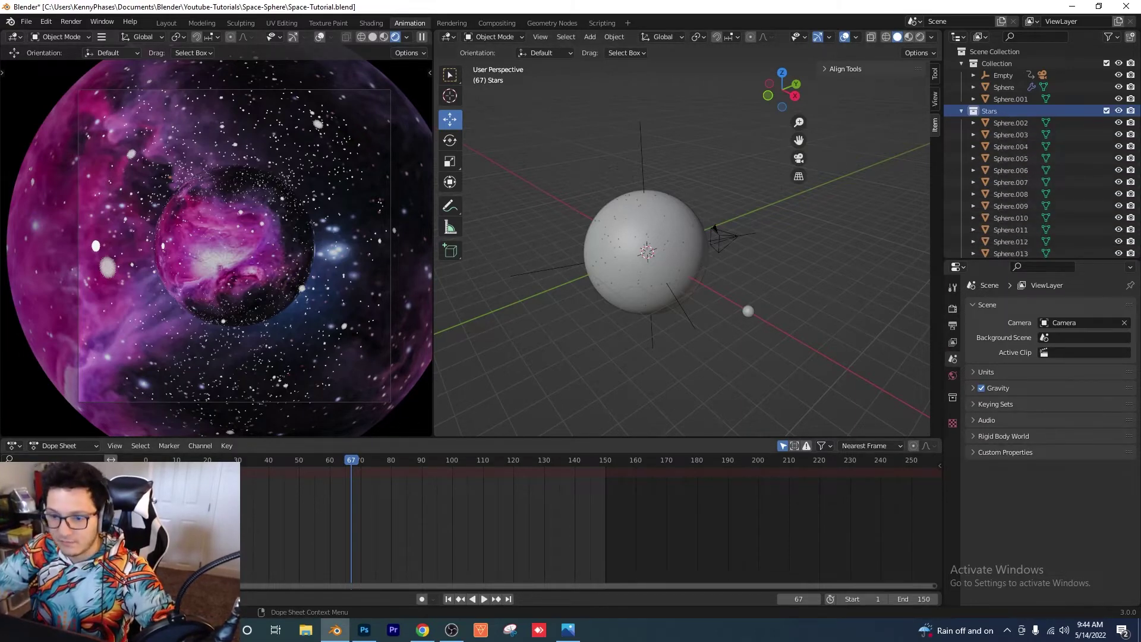
{"action": "key", "text": "shift+Left"}
{"action": "key", "text": "space"}
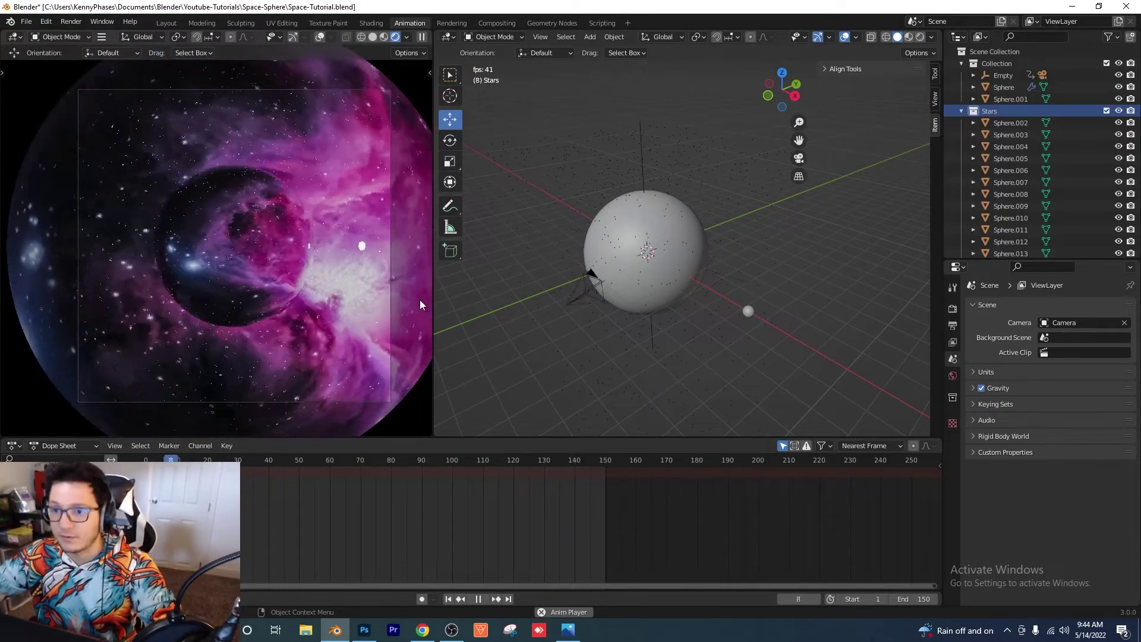
{"action": "key", "text": "space"}
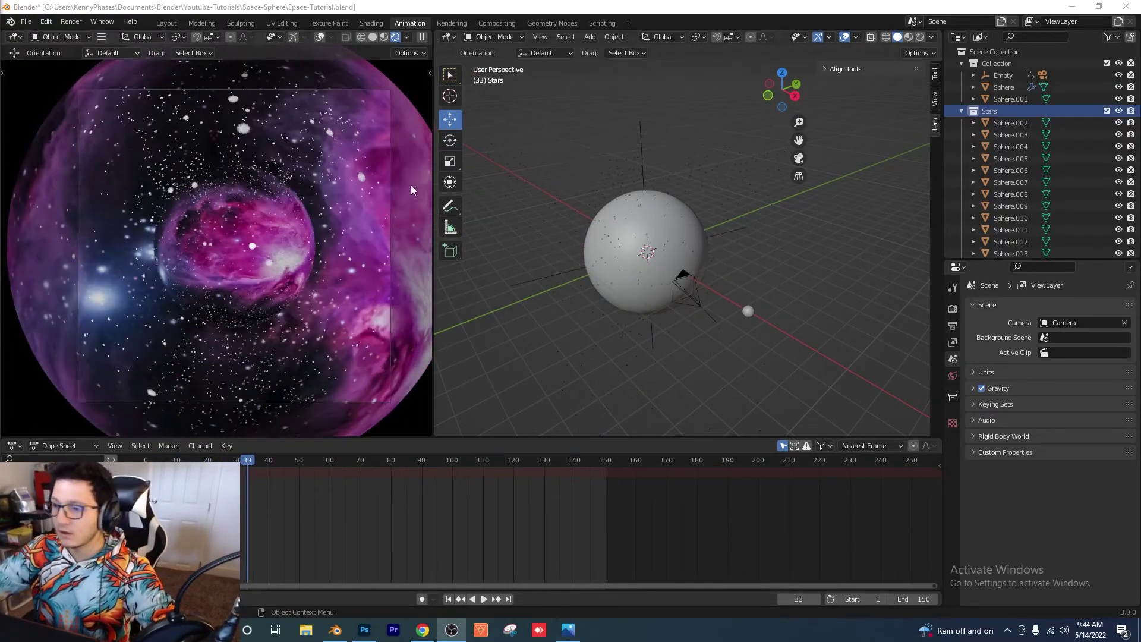
Set render Max Samples to 1000 and enable denoising with OptiX.
{"action": "left_click", "coordinate": [953, 309]}
{"action": "left_click", "coordinate": [1096, 482]}
{"action": "type", "text": "1000"}
{"action": "key", "text": "Return"}
{"action": "left_click", "coordinate": [981, 524]}
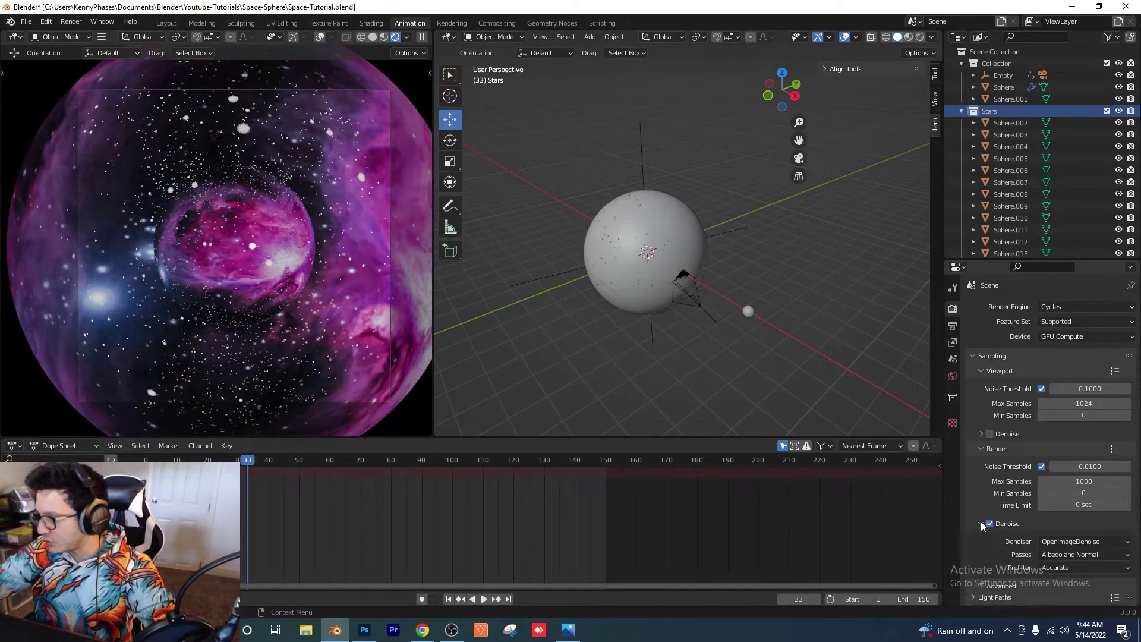
{"action": "scroll", "coordinate": [987, 524], "scroll_direction": "down", "scroll_amount": 3}
{"action": "left_click", "coordinate": [1070, 471]}
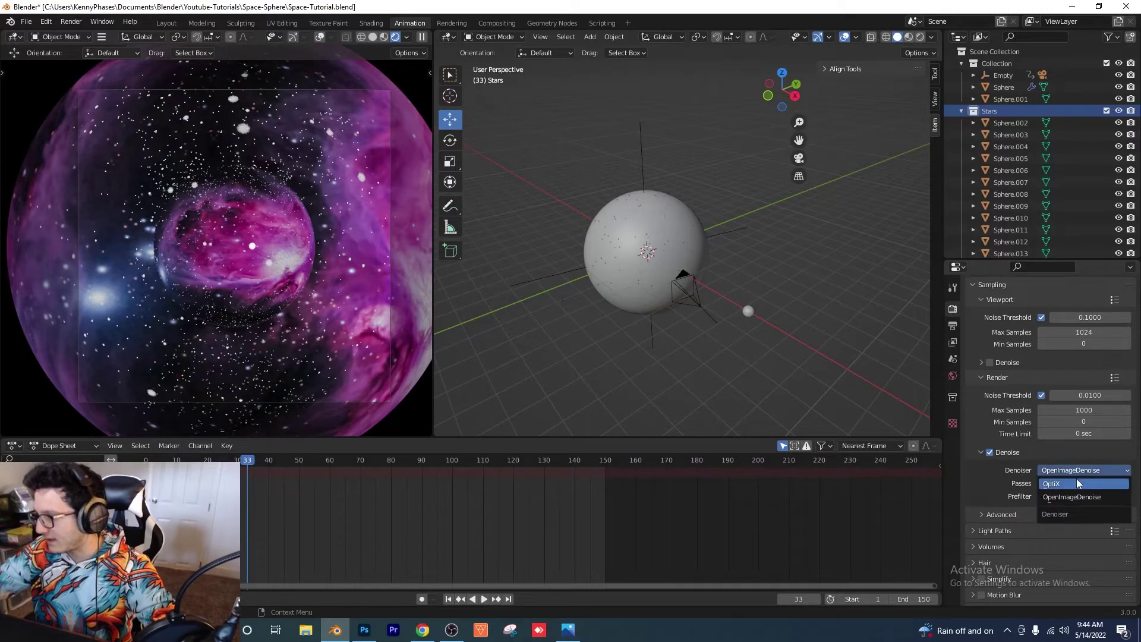
{"action": "left_click", "coordinate": [1051, 483]}
Render a test still of frame 33, then close the render window.
{"action": "left_click", "coordinate": [71, 21]}
{"action": "left_click", "coordinate": [80, 35]}
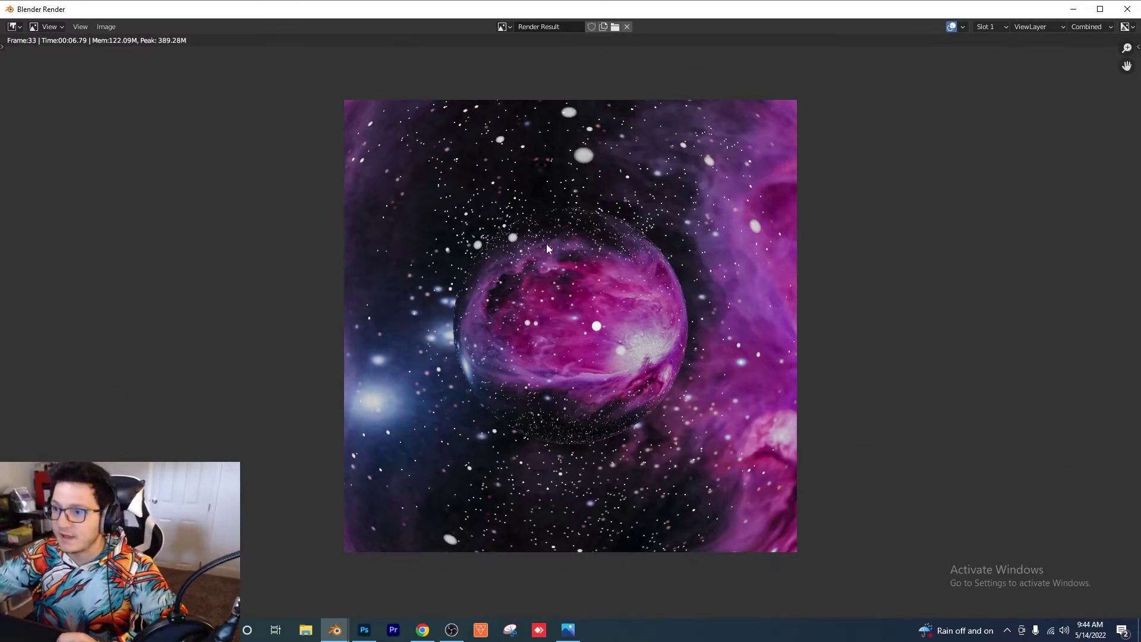
{"action": "key", "text": "Escape"}
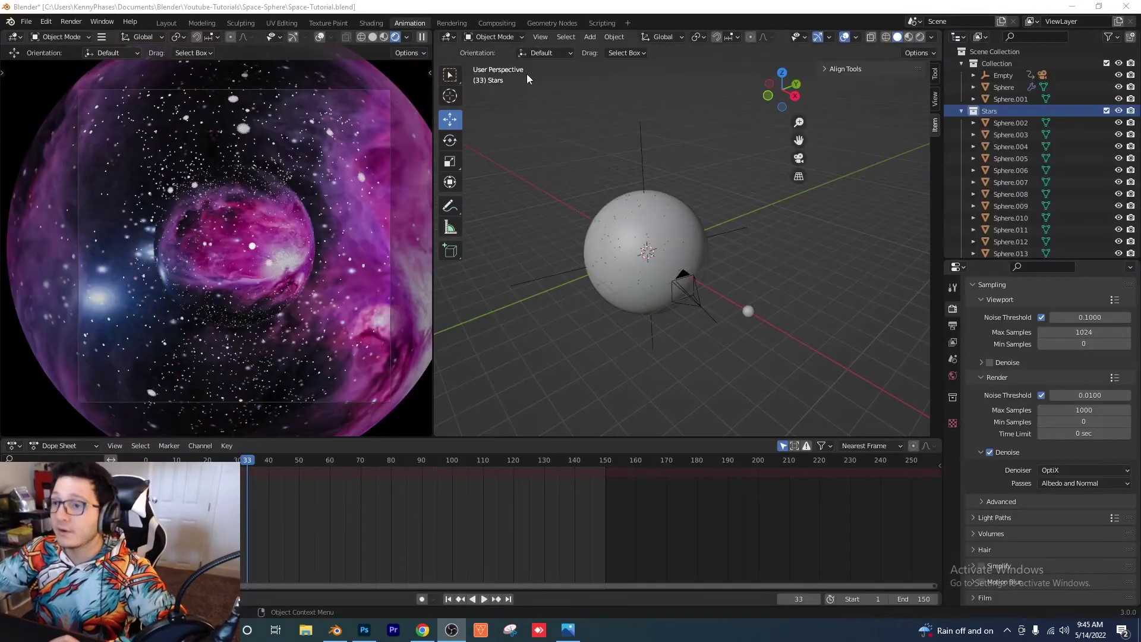
Enable compositing nodes in the Compositing workspace and spread out the Render Layers and Composite nodes.
{"action": "left_click", "coordinate": [491, 21]}
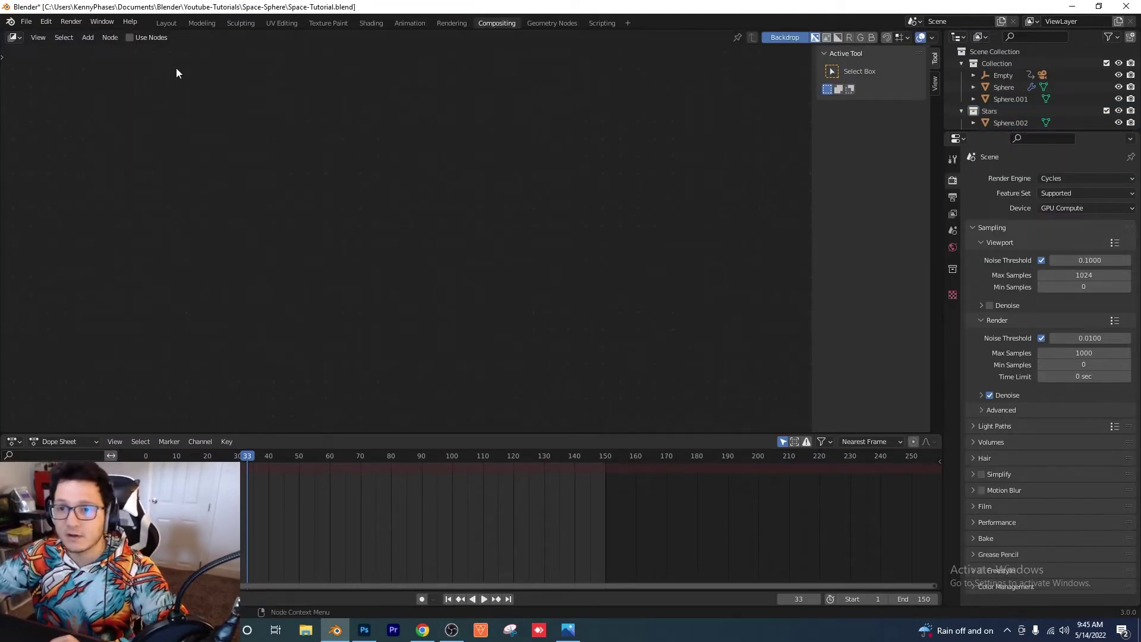
{"action": "left_click", "coordinate": [130, 38]}
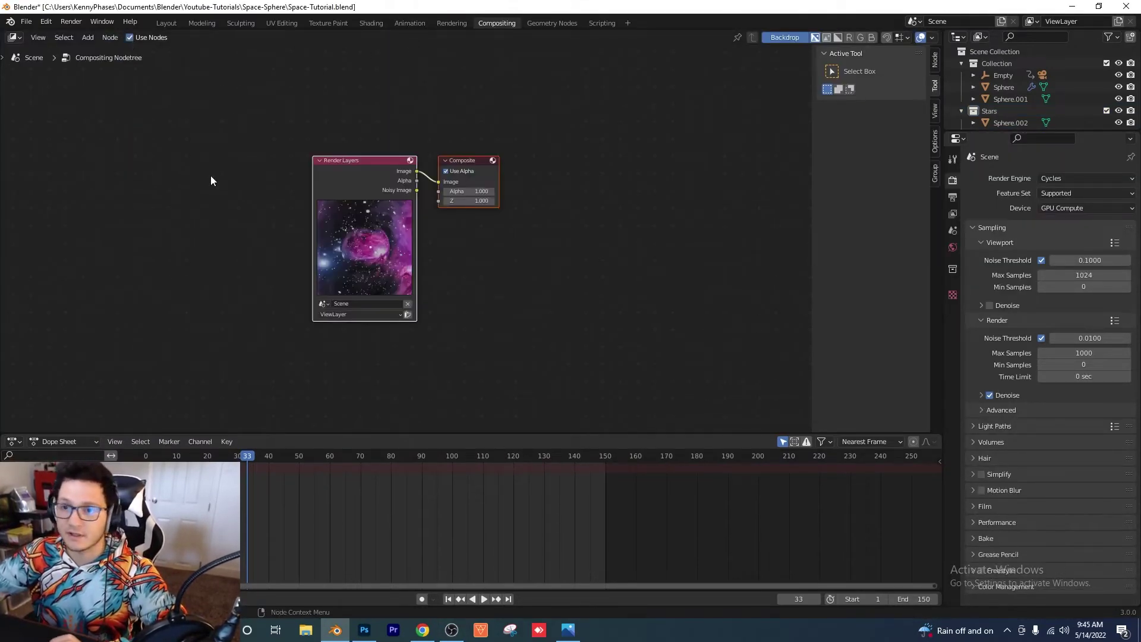
{"action": "left_click_drag", "start_coordinate": [484, 159], "coordinate": [707, 202]}
{"action": "left_click_drag", "start_coordinate": [319, 155], "coordinate": [161, 154]}
Add a Viewer node fed by the render image and shrink the backdrop preview.
{"action": "left_click", "coordinate": [89, 37]}
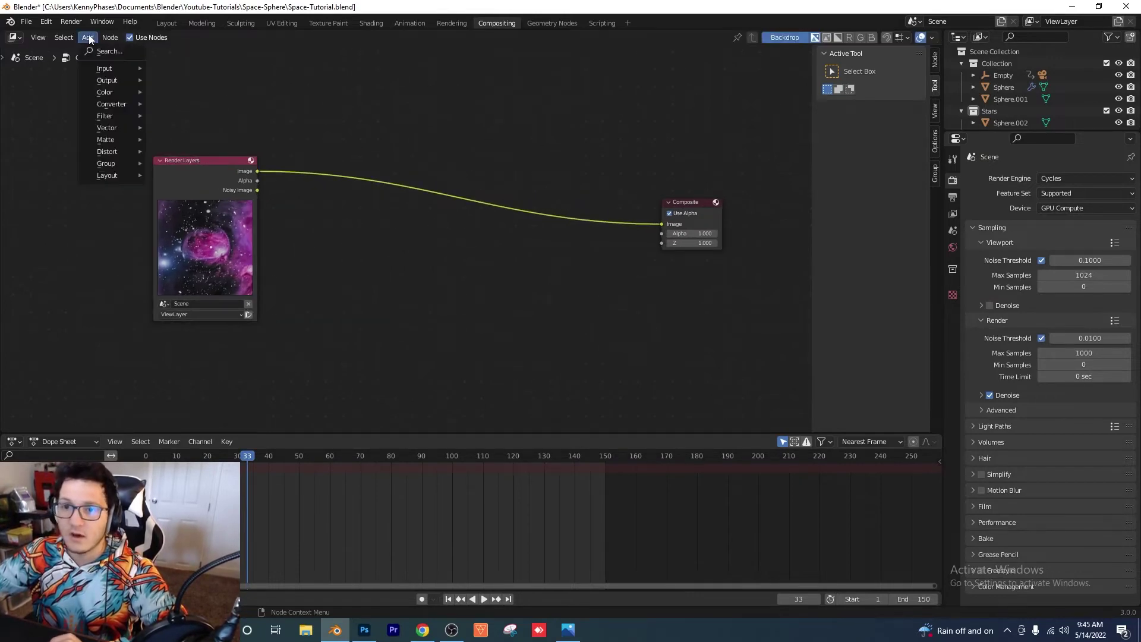
{"action": "left_click", "coordinate": [103, 50]}
{"action": "type", "text": "viewer"}
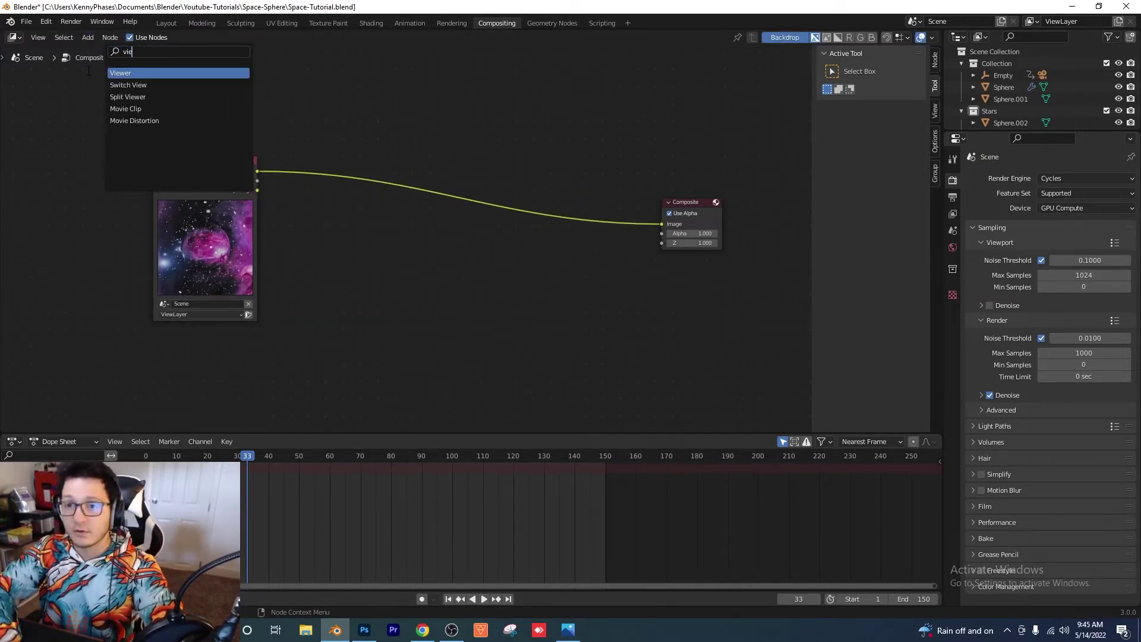
{"action": "key", "text": "Return"}
{"action": "left_click", "coordinate": [635, 303]}
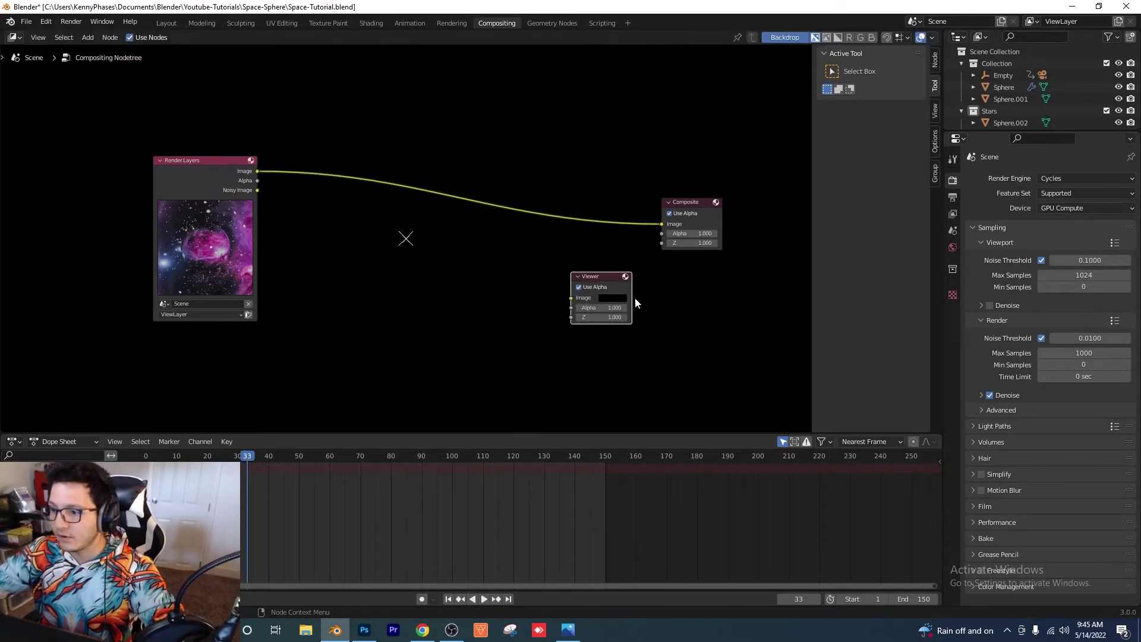
{"action": "left_click_drag", "start_coordinate": [299, 207], "coordinate": [640, 294]}
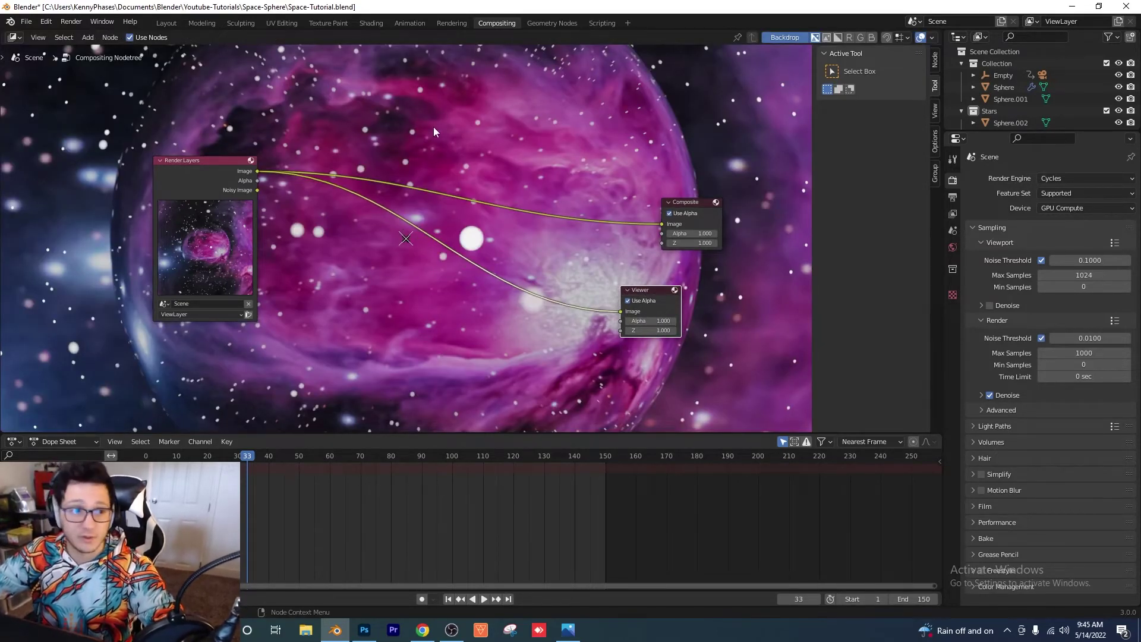
{"action": "key", "text": "alt+v"}
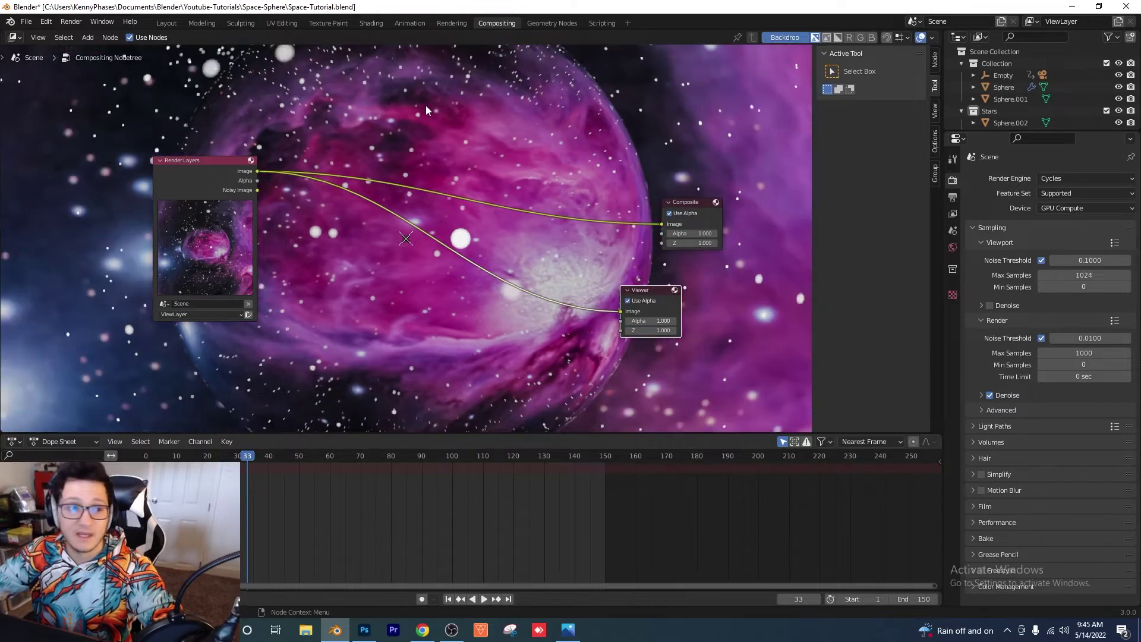
{"action": "key", "text": "v"}
{"action": "key", "text": "v"}
{"action": "key", "text": "v"}
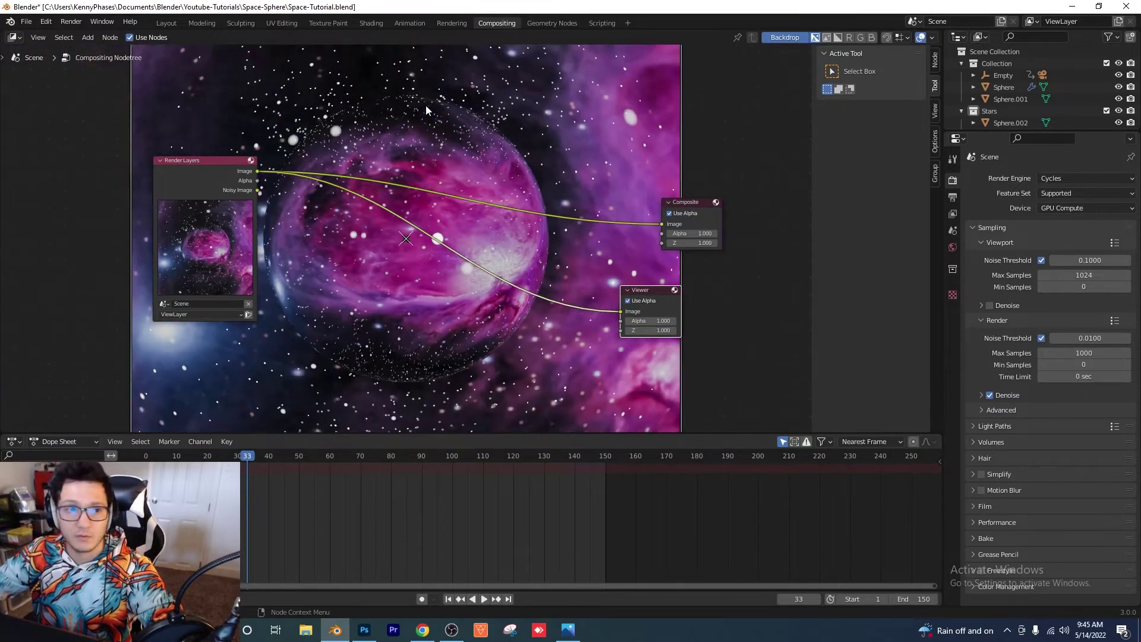
{"action": "key", "text": "v"}
{"action": "key", "text": "v"}
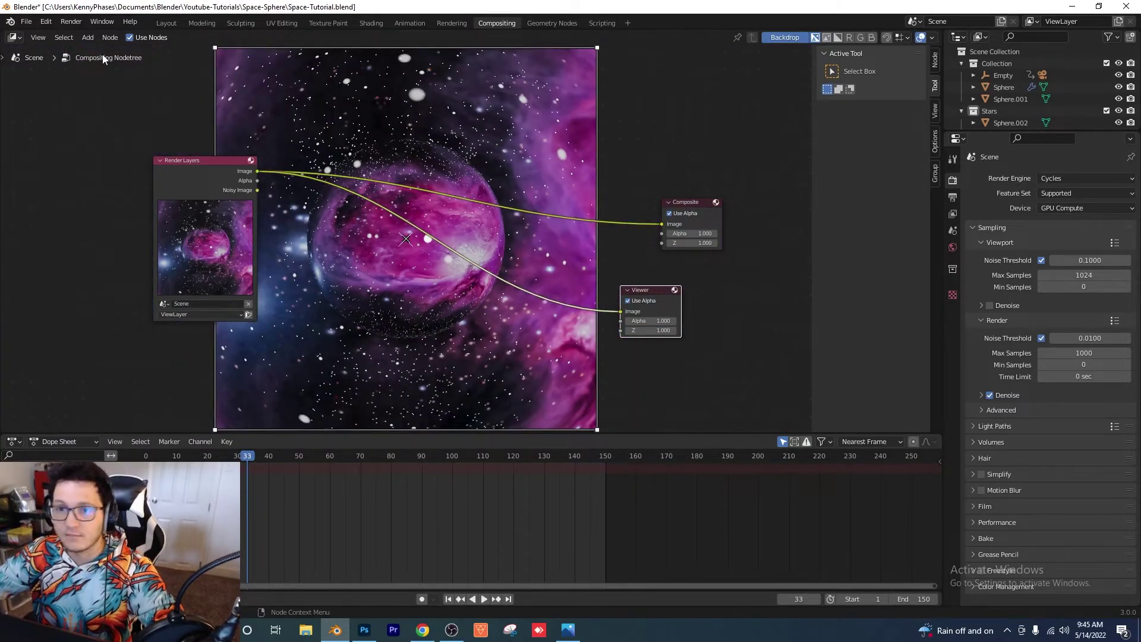
Insert a Glare node between the render image and the Viewer.
{"action": "key", "text": "shift+a"}
{"action": "type", "text": "glo"}
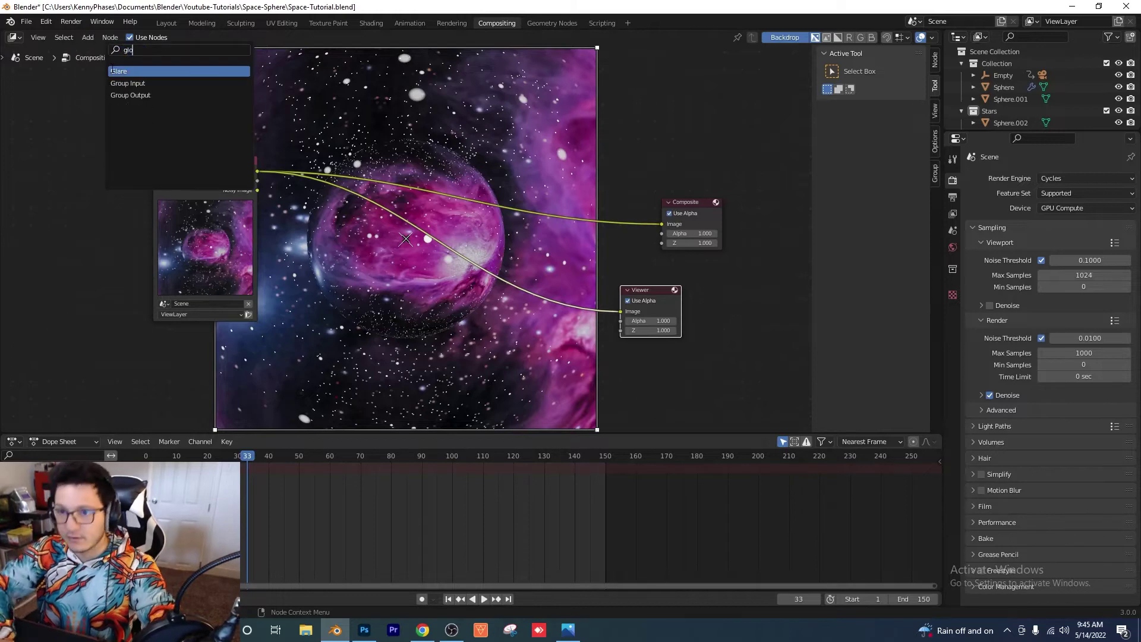
{"action": "left_click", "coordinate": [119, 71]}
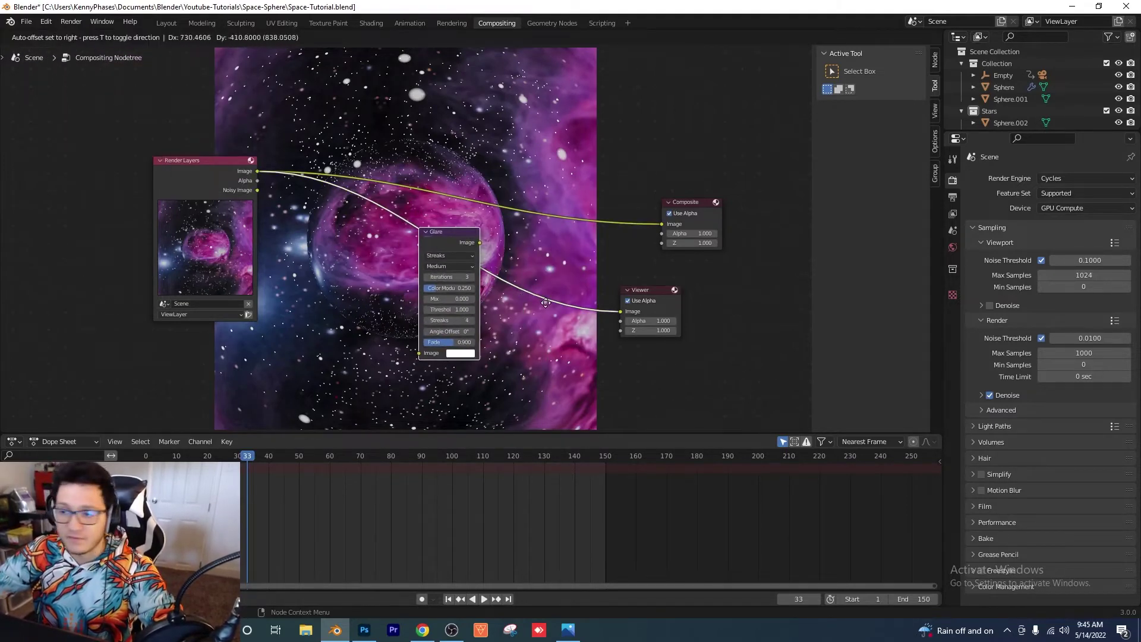
{"action": "left_click", "coordinate": [548, 296]}
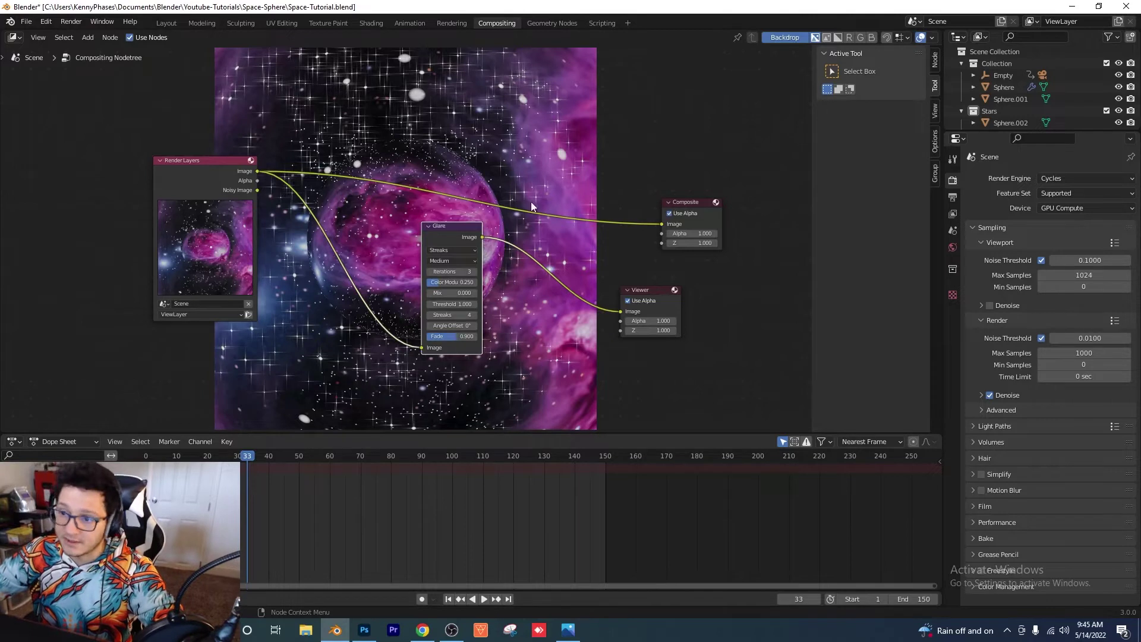
Set the Glare node to Fog Glow, Medium quality, Size 9, and route it into Composite.
{"action": "left_click", "coordinate": [447, 250]}
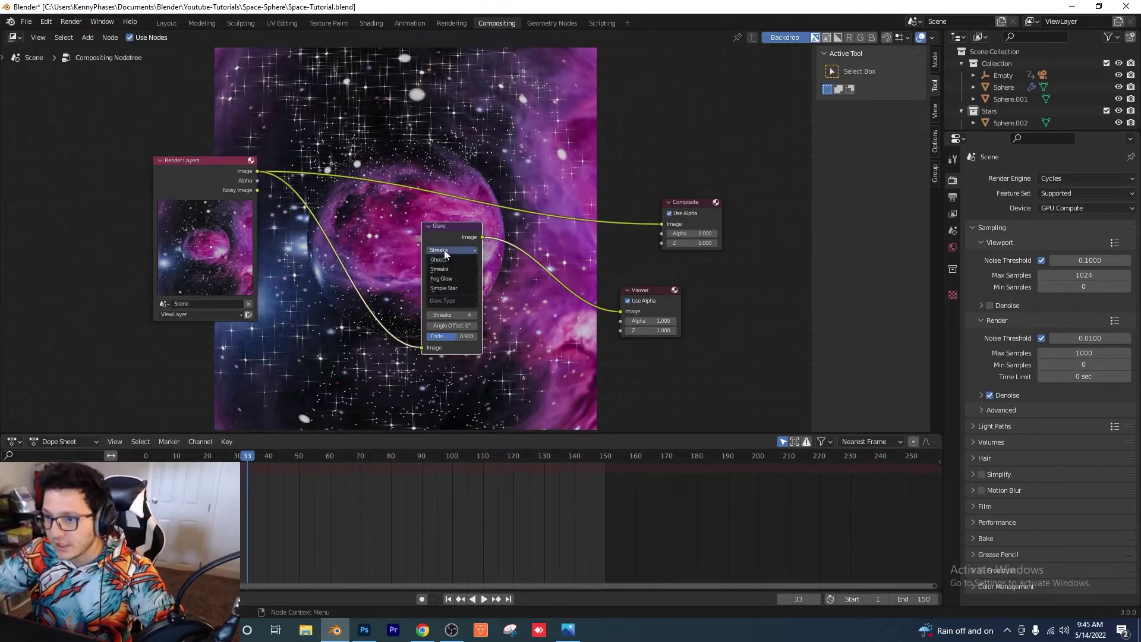
{"action": "left_click", "coordinate": [461, 279]}
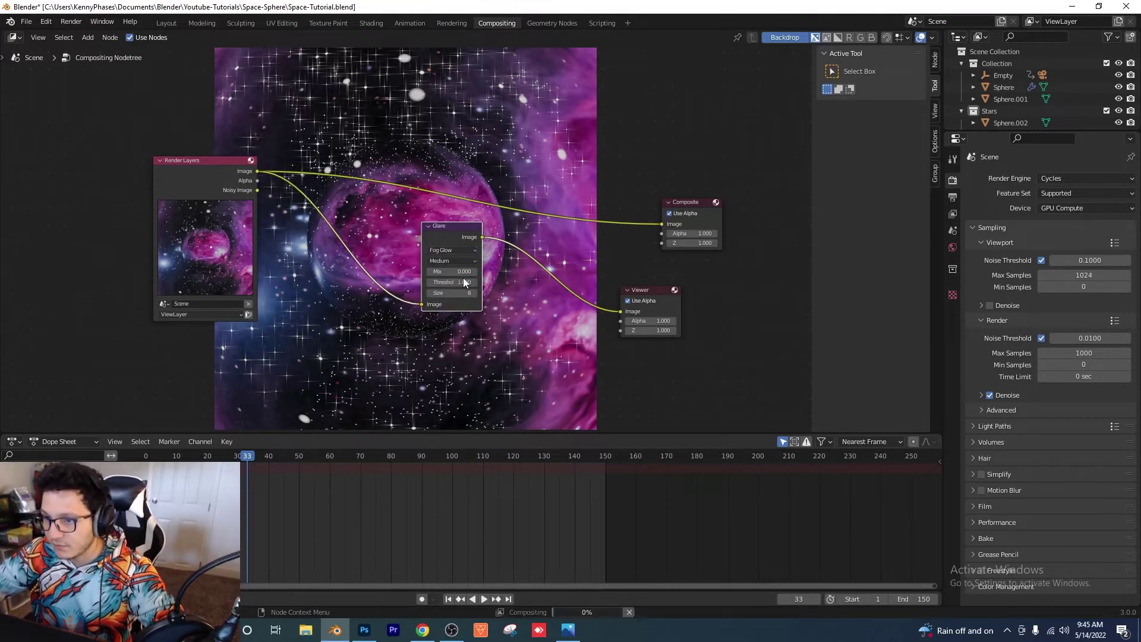
{"action": "left_click", "coordinate": [457, 259]}
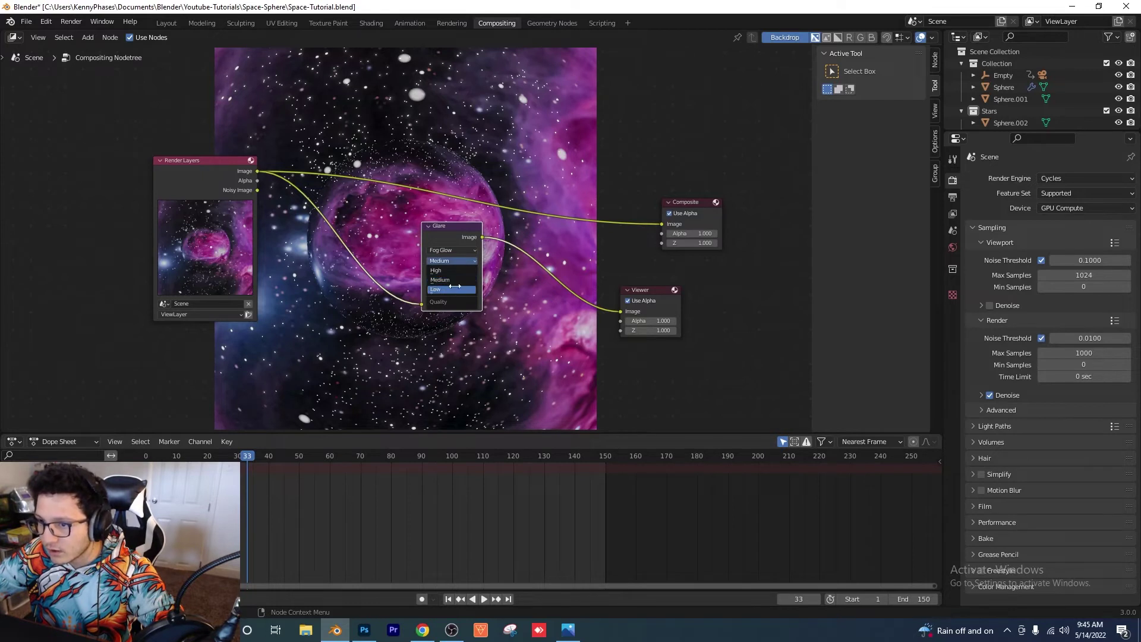
{"action": "left_click", "coordinate": [452, 260]}
{"action": "left_click", "coordinate": [443, 279]}
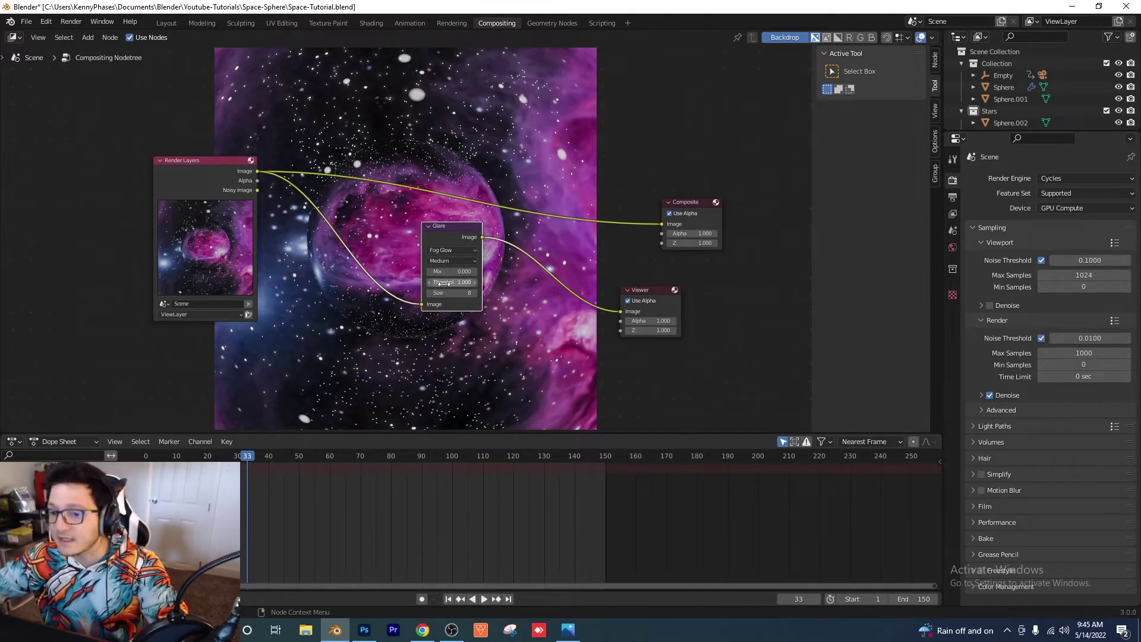
{"action": "left_click", "coordinate": [475, 293]}
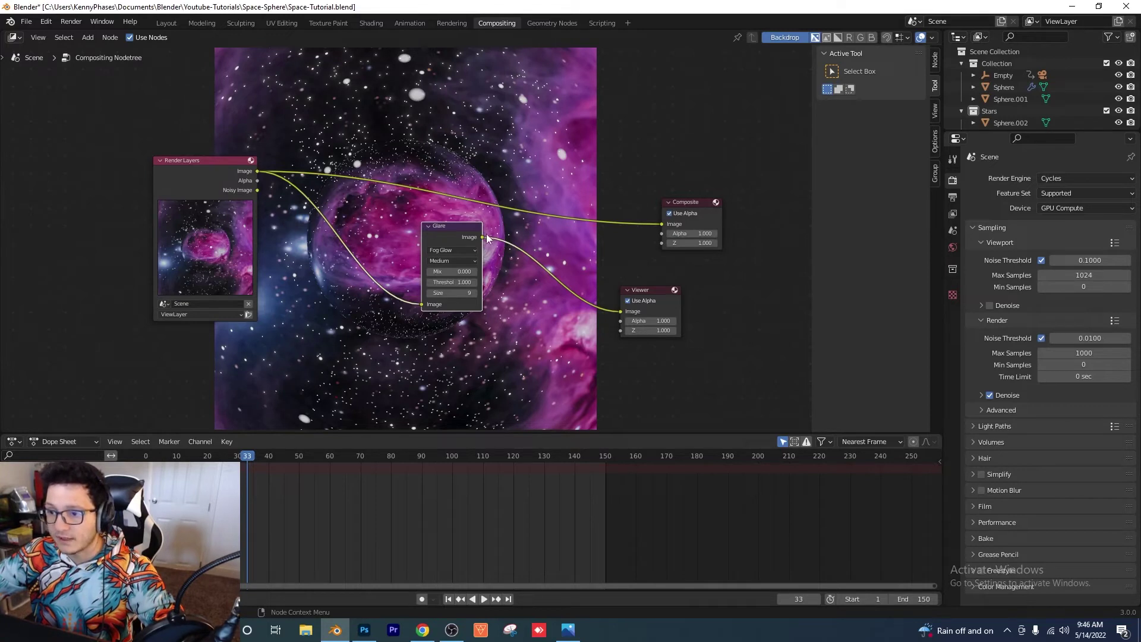
{"action": "left_click_drag", "start_coordinate": [482, 238], "coordinate": [661, 226]}
{"action": "left_click_drag", "start_coordinate": [464, 226], "coordinate": [456, 214]}
Render frame 33 with the fog glow and zoom and pan around the rendered sphere.
{"action": "left_click", "coordinate": [72, 22]}
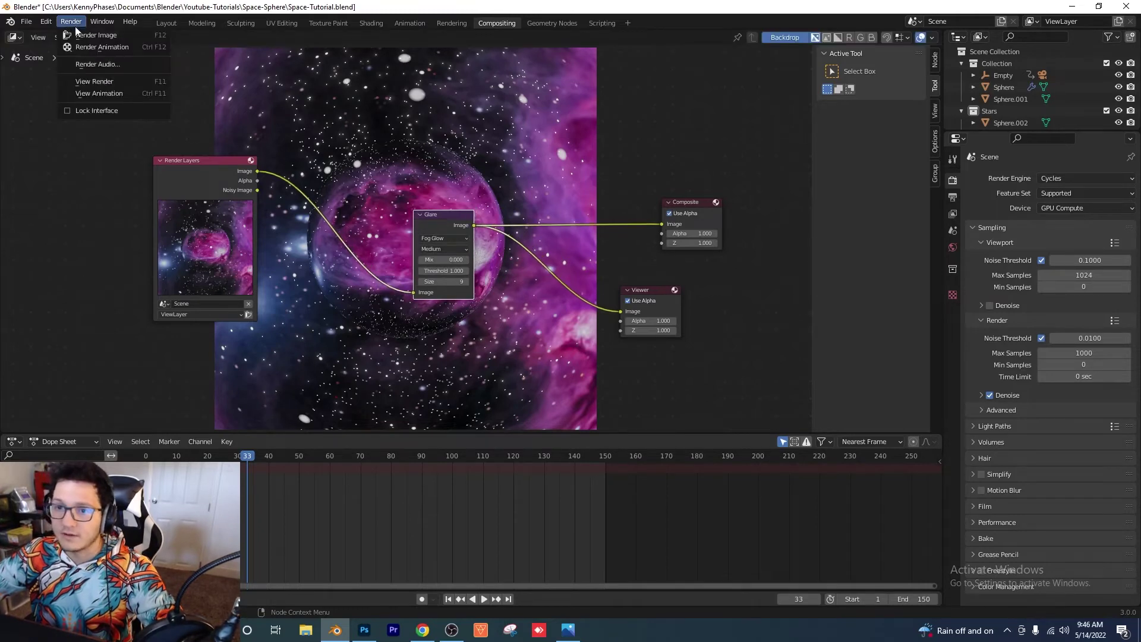
{"action": "left_click", "coordinate": [89, 35]}
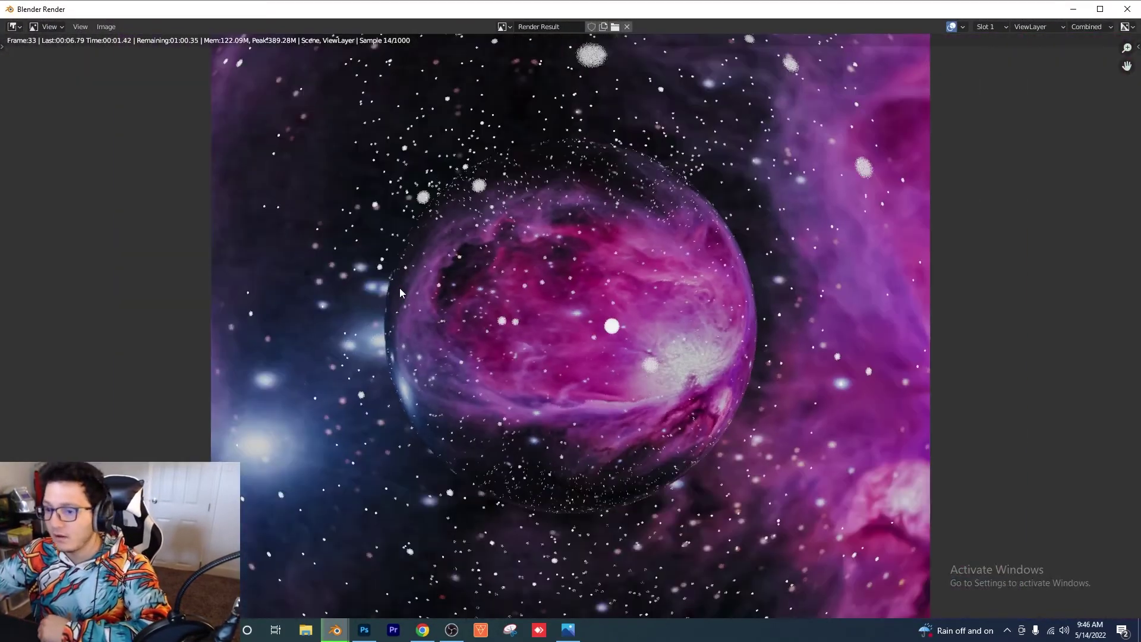
{"action": "scroll", "coordinate": [399, 287], "scroll_direction": "down", "scroll_amount": 1}
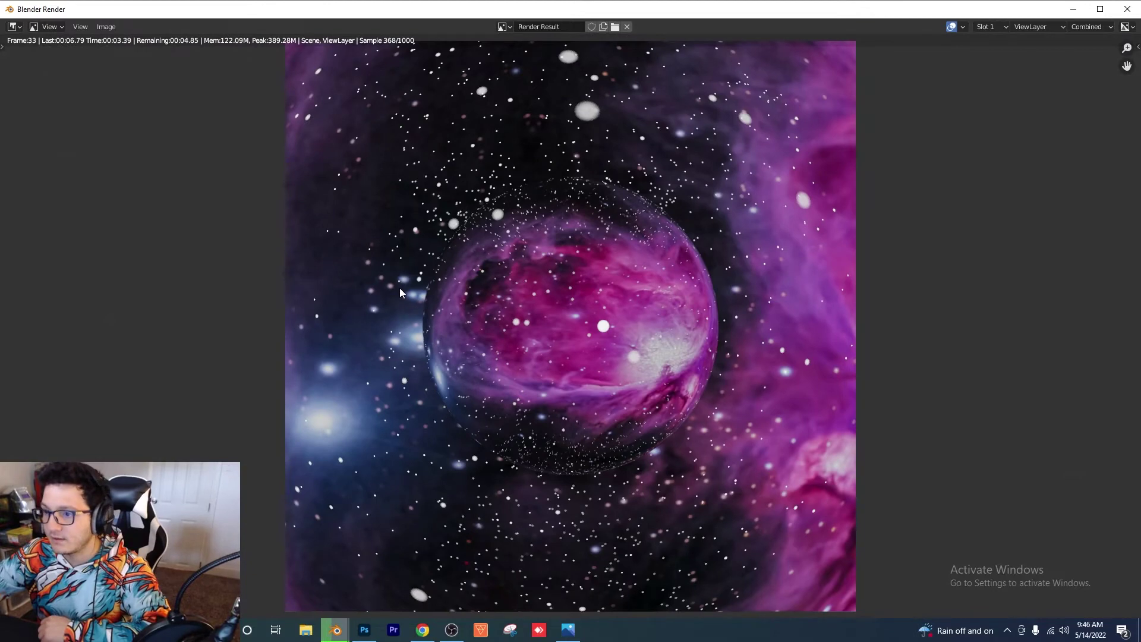
{"action": "scroll", "coordinate": [399, 288], "scroll_direction": "down", "scroll_amount": 1}
{"action": "scroll", "coordinate": [605, 326], "scroll_direction": "up", "scroll_amount": 1}
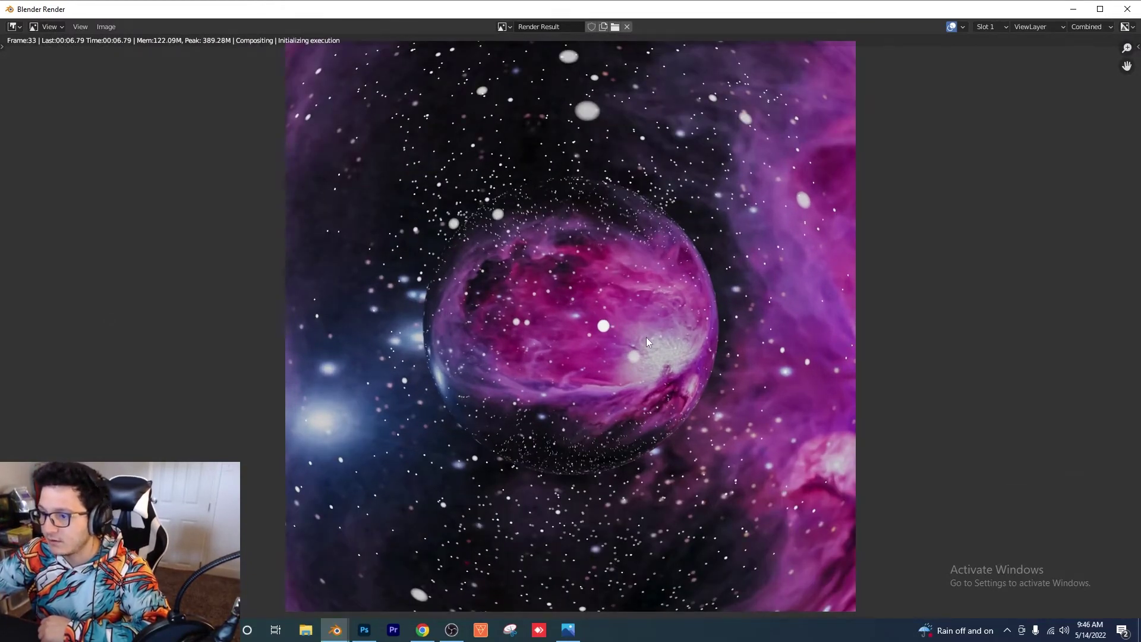
{"action": "scroll", "coordinate": [660, 348], "scroll_direction": "up", "scroll_amount": 4}
{"action": "scroll", "coordinate": [665, 357], "scroll_direction": "up", "scroll_amount": 1}
{"action": "middle_click_drag", "start_coordinate": [651, 299], "coordinate": [483, 285]}
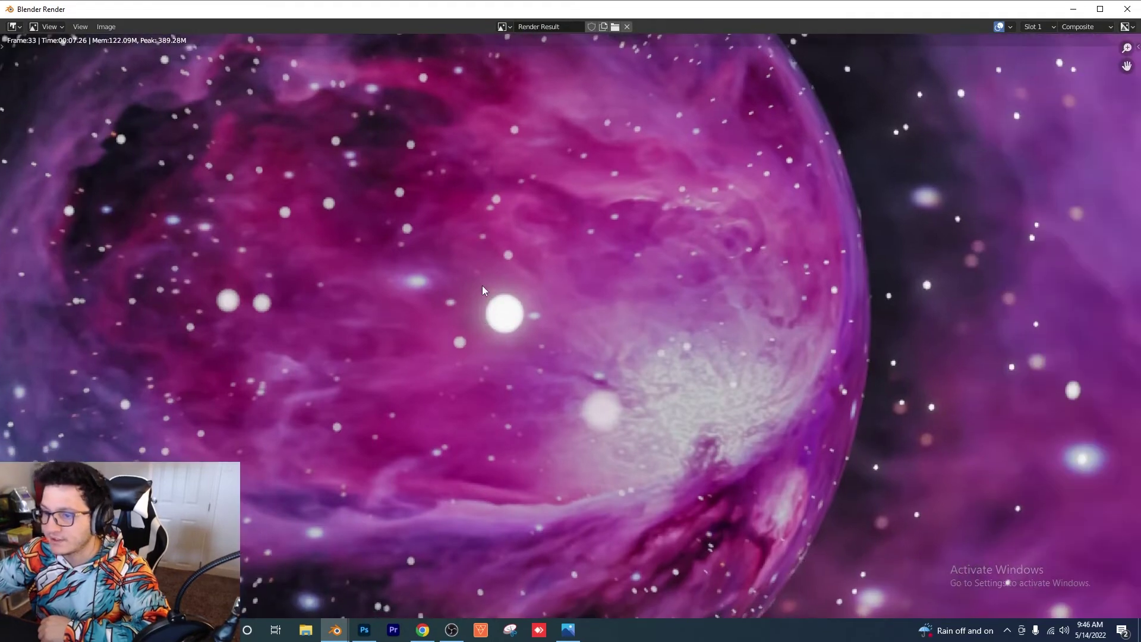
{"action": "scroll", "coordinate": [506, 315], "scroll_direction": "down", "scroll_amount": 4}
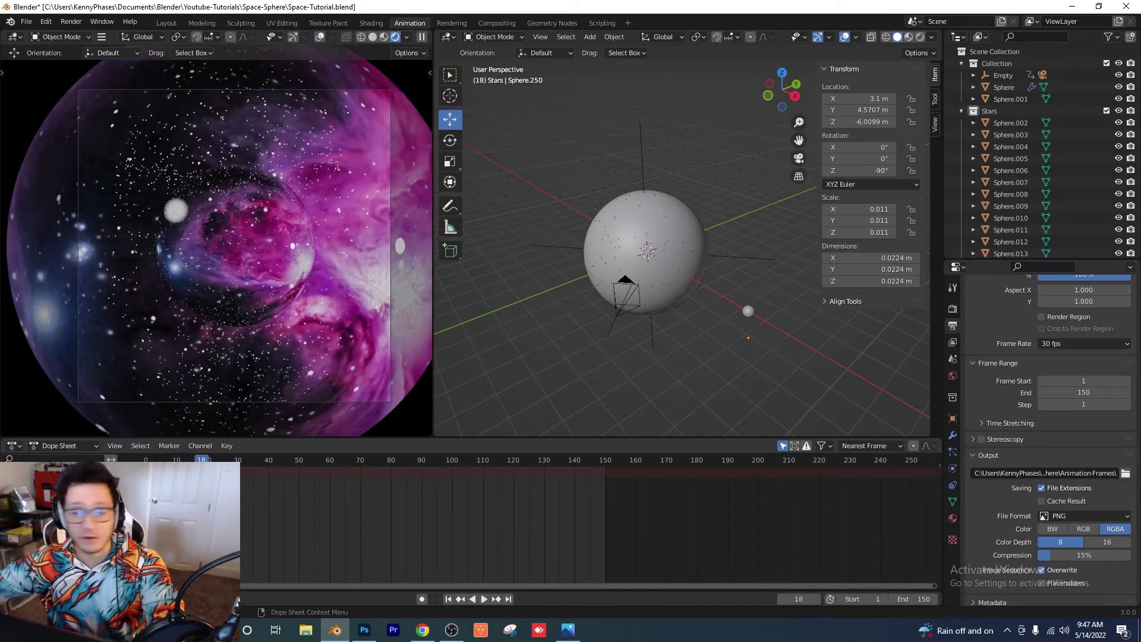
Play the animation in the timeline to preview it, then stop playback.
{"action": "key", "text": "space"}
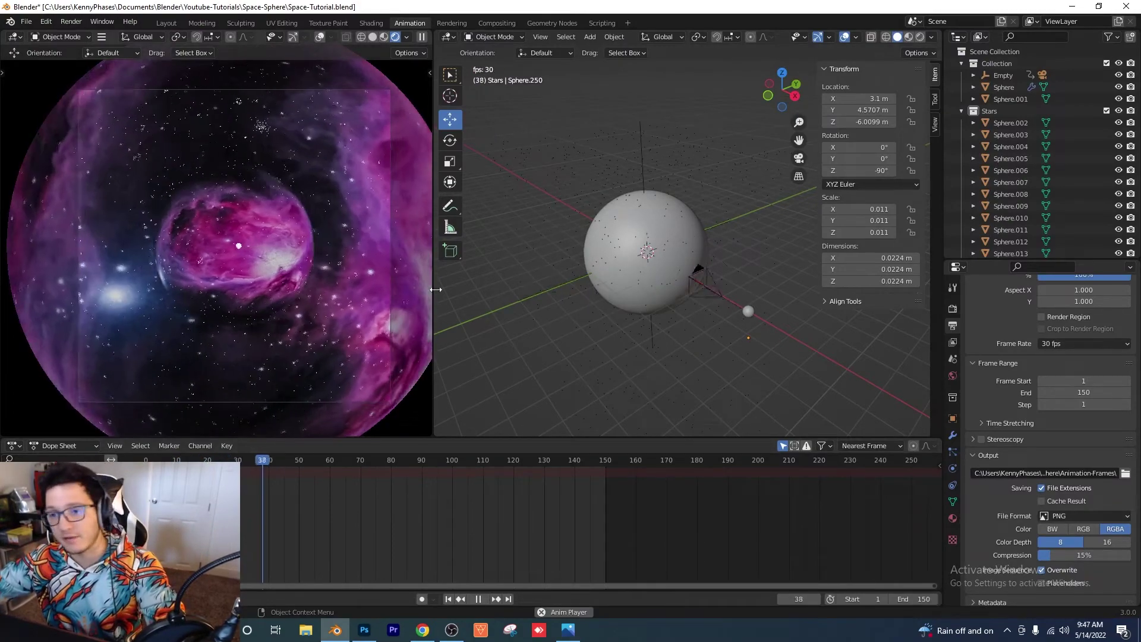
{"action": "key", "text": "space"}
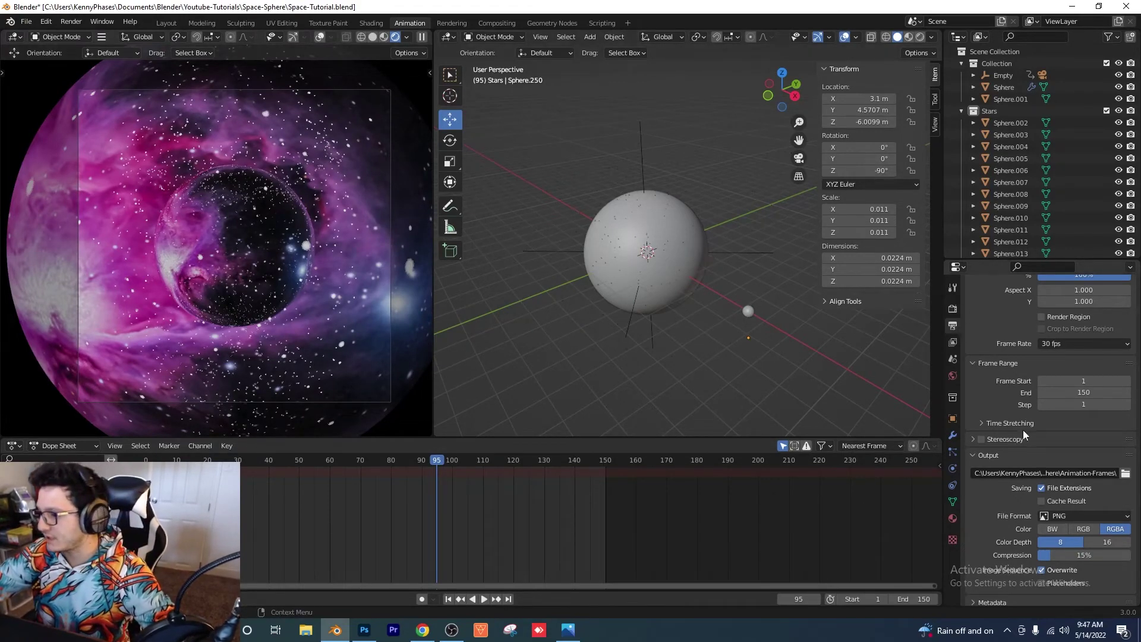
{"action": "scroll", "coordinate": [1055, 404], "scroll_direction": "up", "scroll_amount": 3}
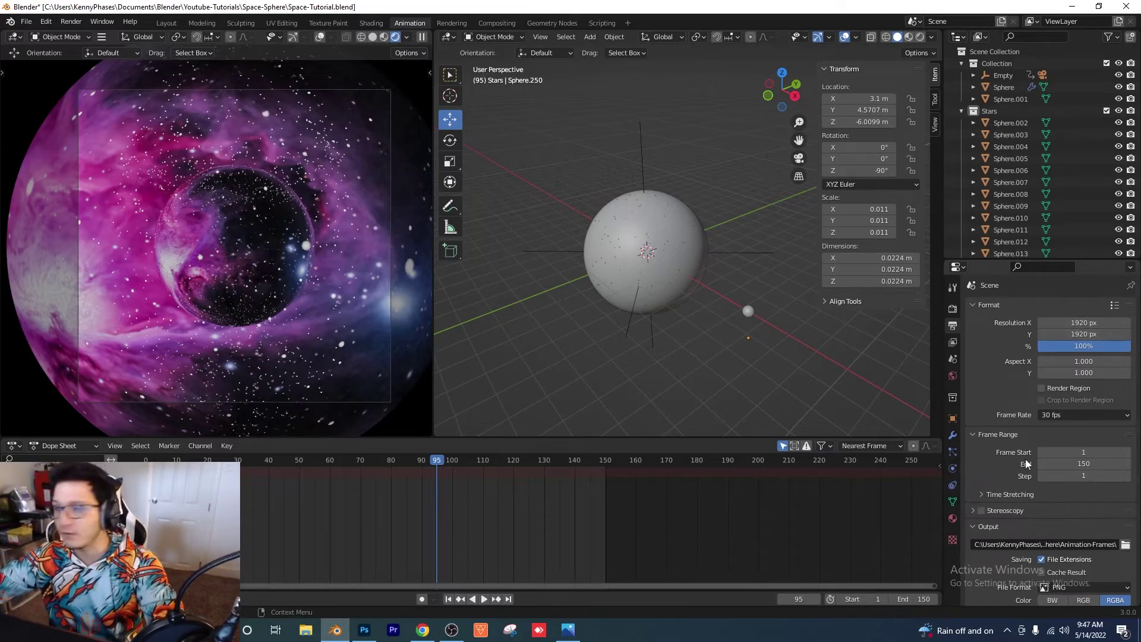
{"action": "scroll", "coordinate": [998, 409], "scroll_direction": "down", "scroll_amount": 2}
{"action": "scroll", "coordinate": [997, 406], "scroll_direction": "down", "scroll_amount": 2}
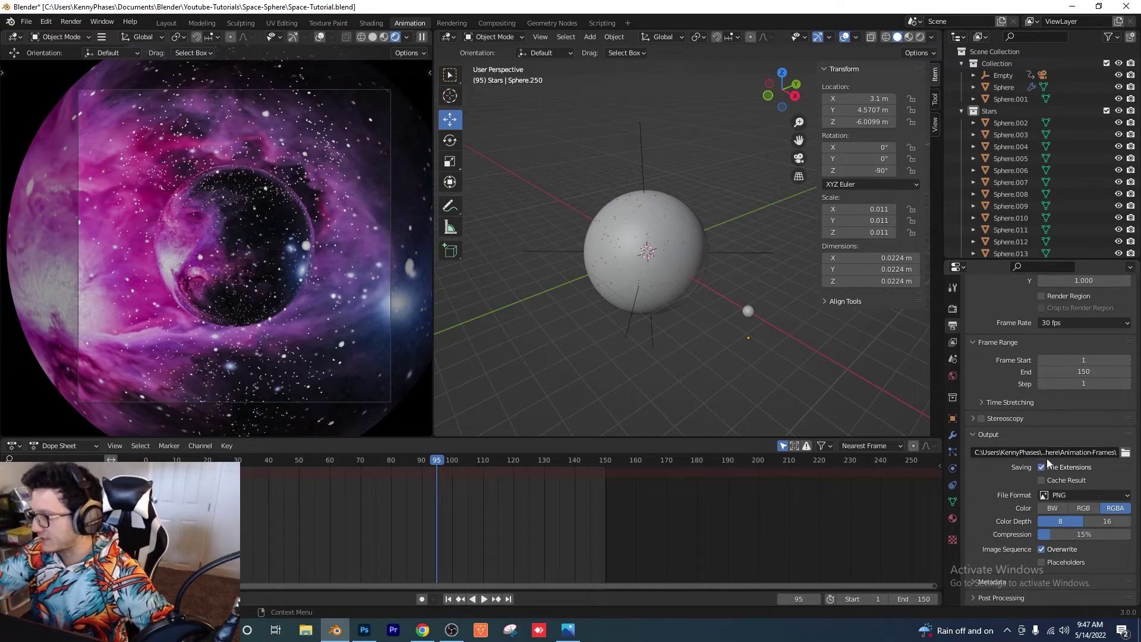
Keep PNG output format and set the output folder to Animation-Frames.
{"action": "left_click", "coordinate": [1073, 495]}
{"action": "left_click", "coordinate": [1073, 495]}
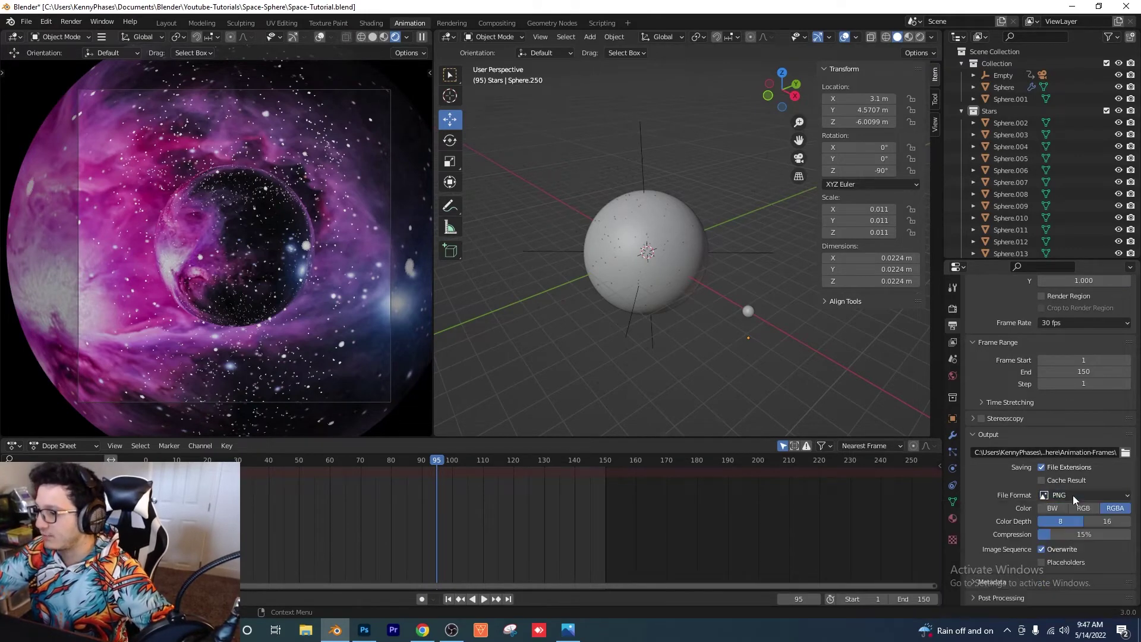
{"action": "left_click", "coordinate": [1126, 454]}
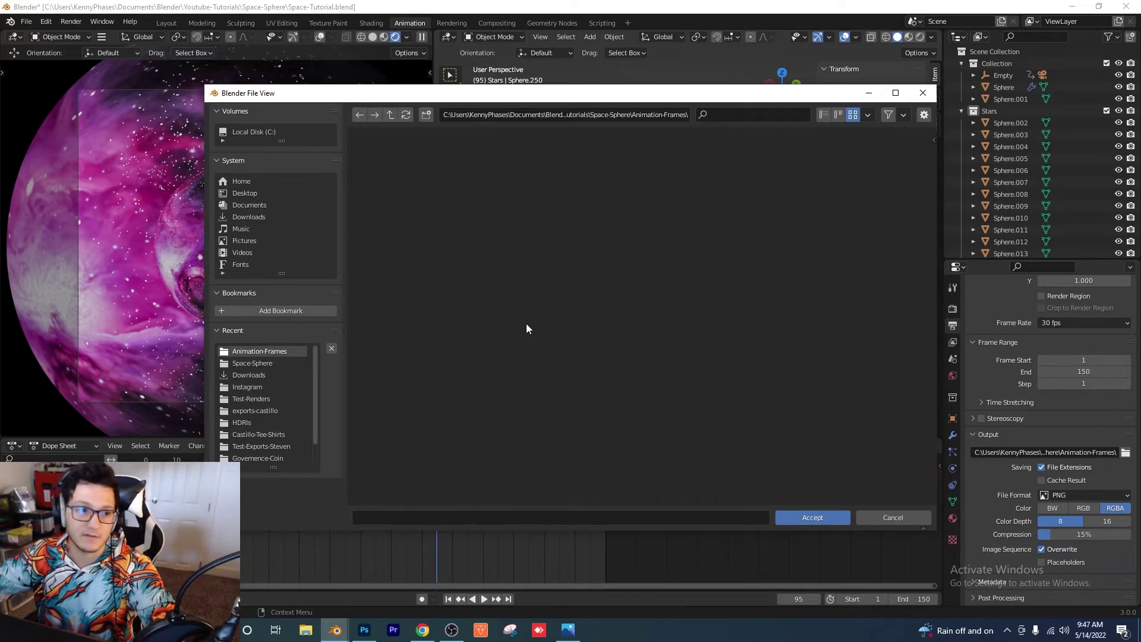
{"action": "left_click", "coordinate": [812, 518]}
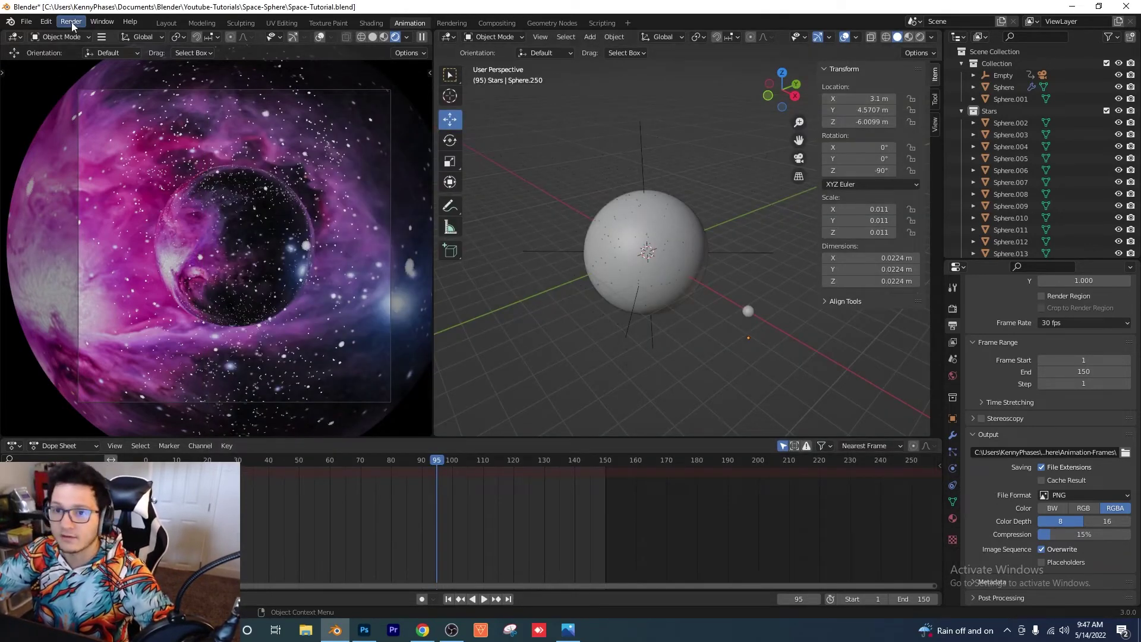
Switch the left view to solid shading and start rendering the animation.
{"action": "left_click", "coordinate": [373, 37]}
{"action": "left_click", "coordinate": [71, 22]}
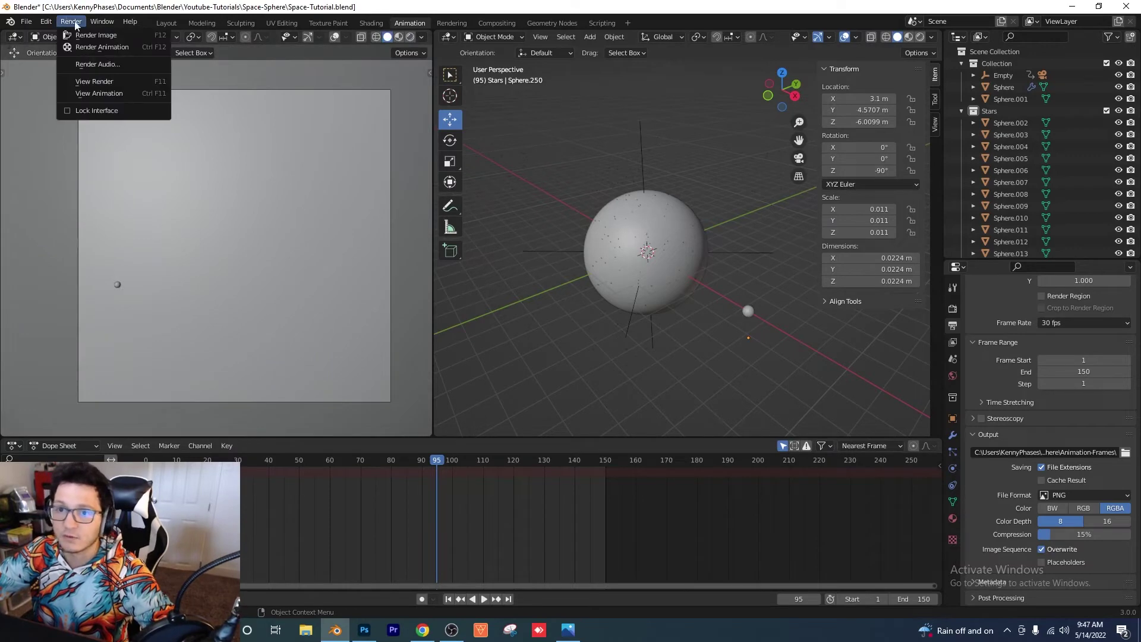
{"action": "left_click", "coordinate": [89, 48]}
{"action": "scroll", "coordinate": [358, 305], "scroll_direction": "down", "scroll_amount": 3}
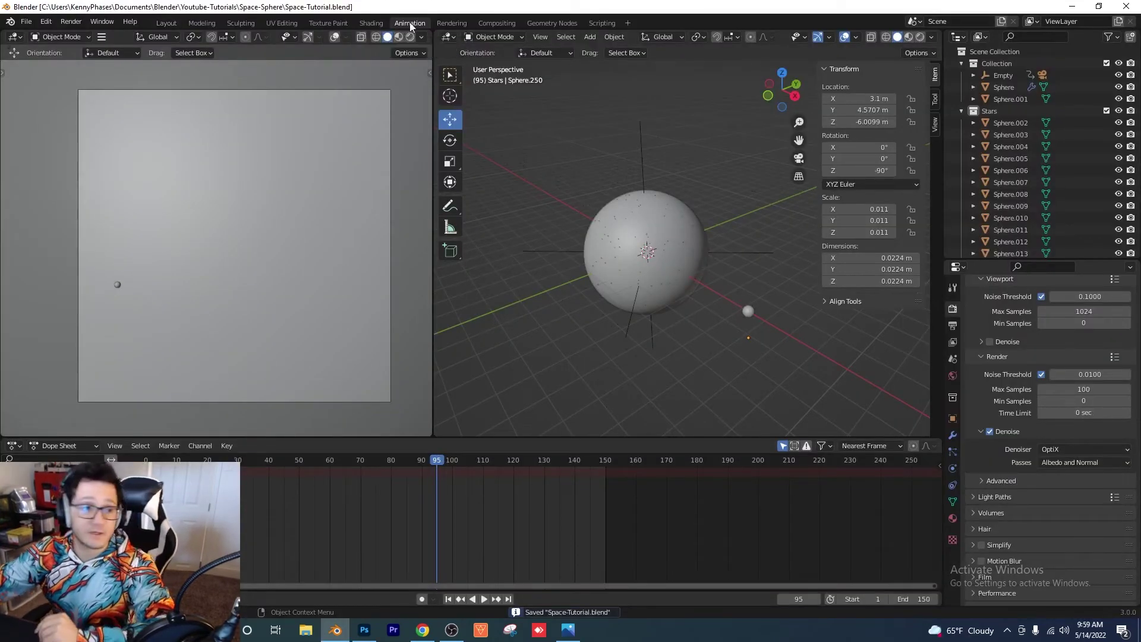
Start a new Video Editing file and choose Add > Image/Sequence in the sequencer.
{"action": "left_click", "coordinate": [36, 22]}
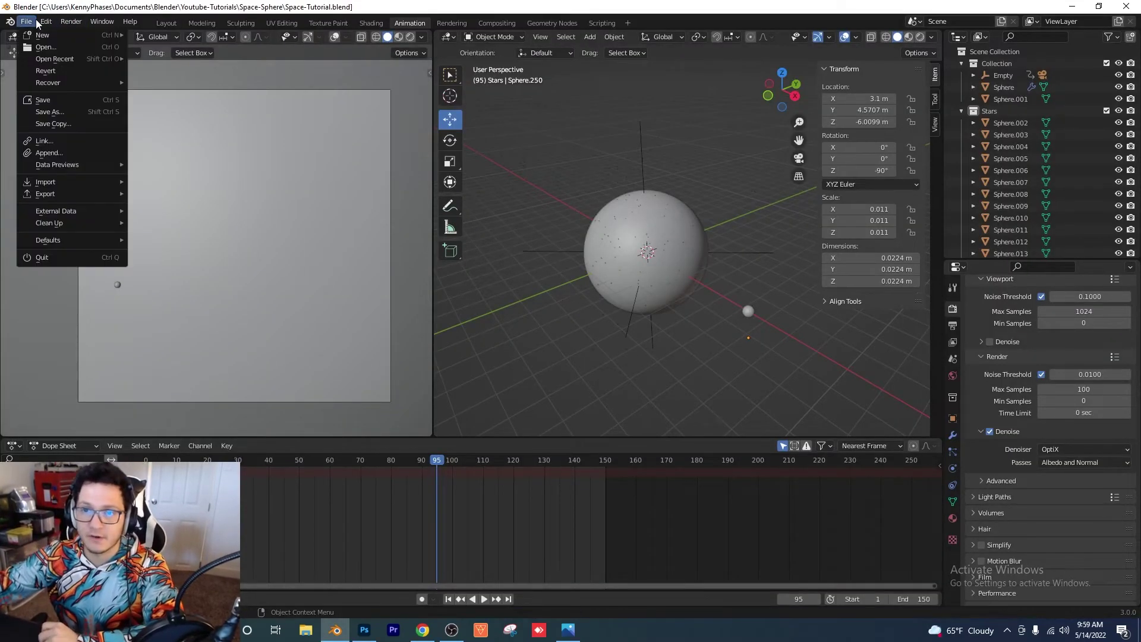
{"action": "mouse_move", "coordinate": [42, 35]}
{"action": "left_click", "coordinate": [204, 84]}
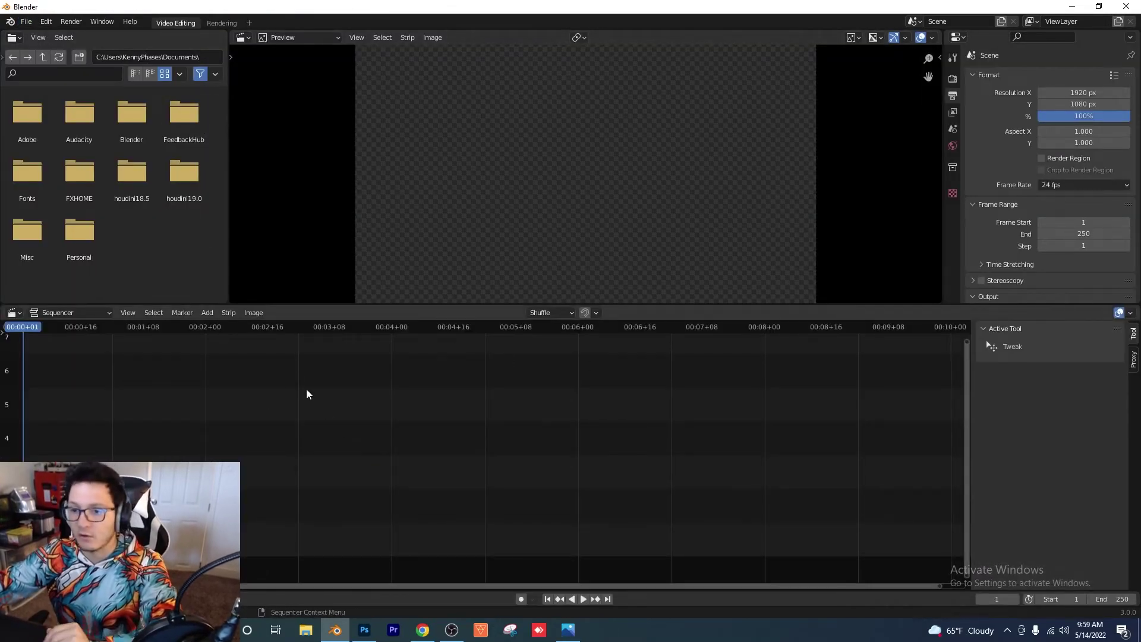
{"action": "left_click", "coordinate": [208, 313]}
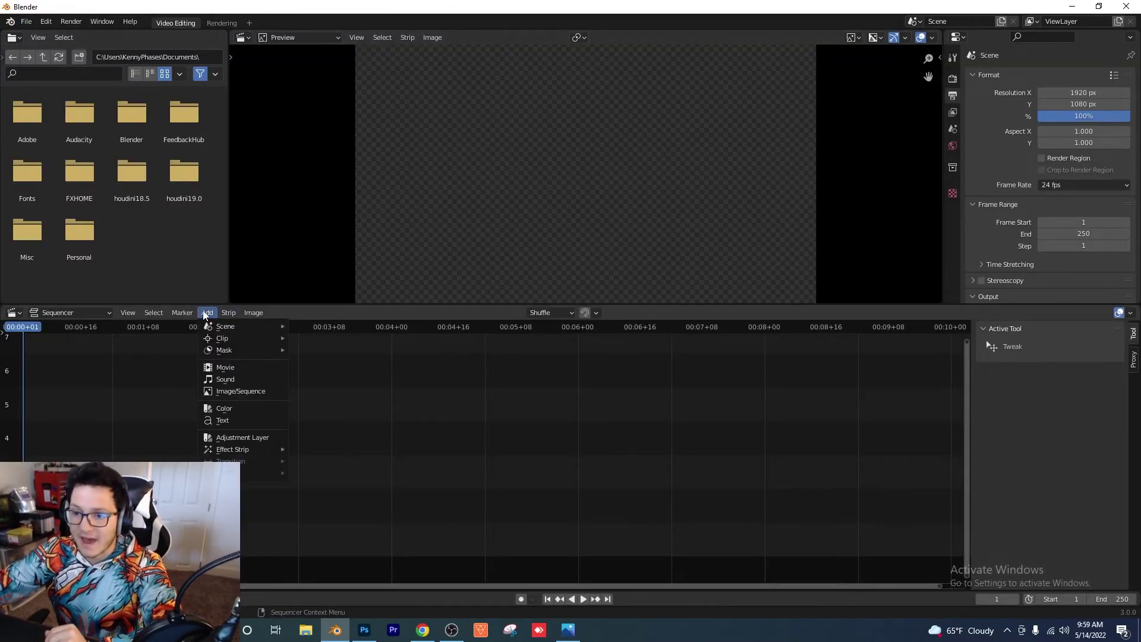
{"action": "left_click", "coordinate": [270, 391]}
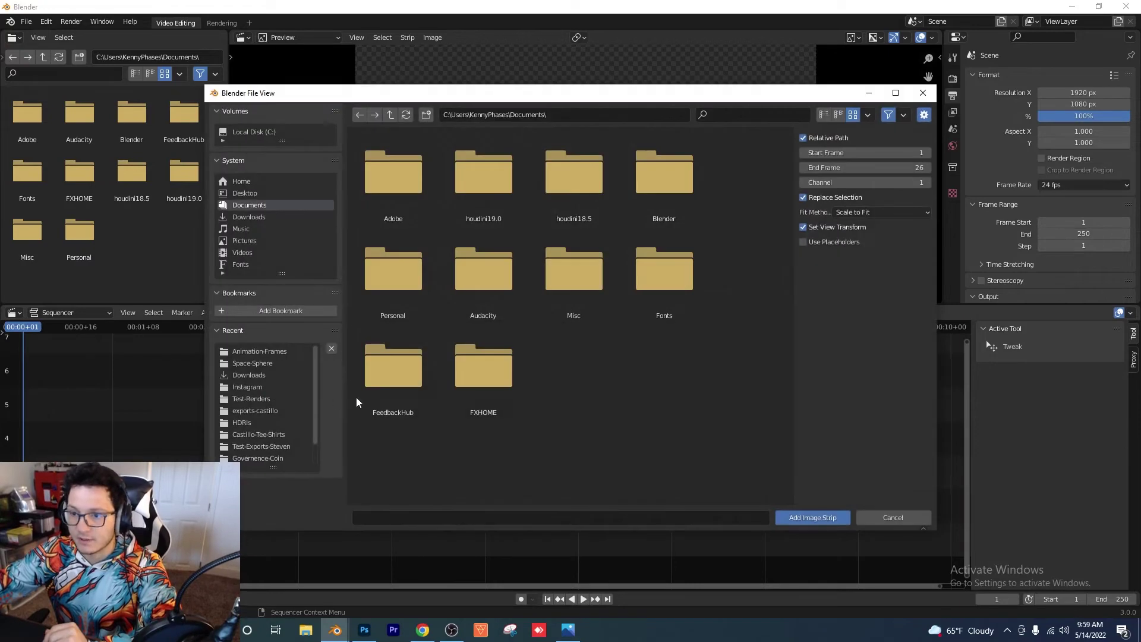
Add all PNG frames from the Animation-Frames folder as a single image strip.
{"action": "left_click", "coordinate": [280, 350]}
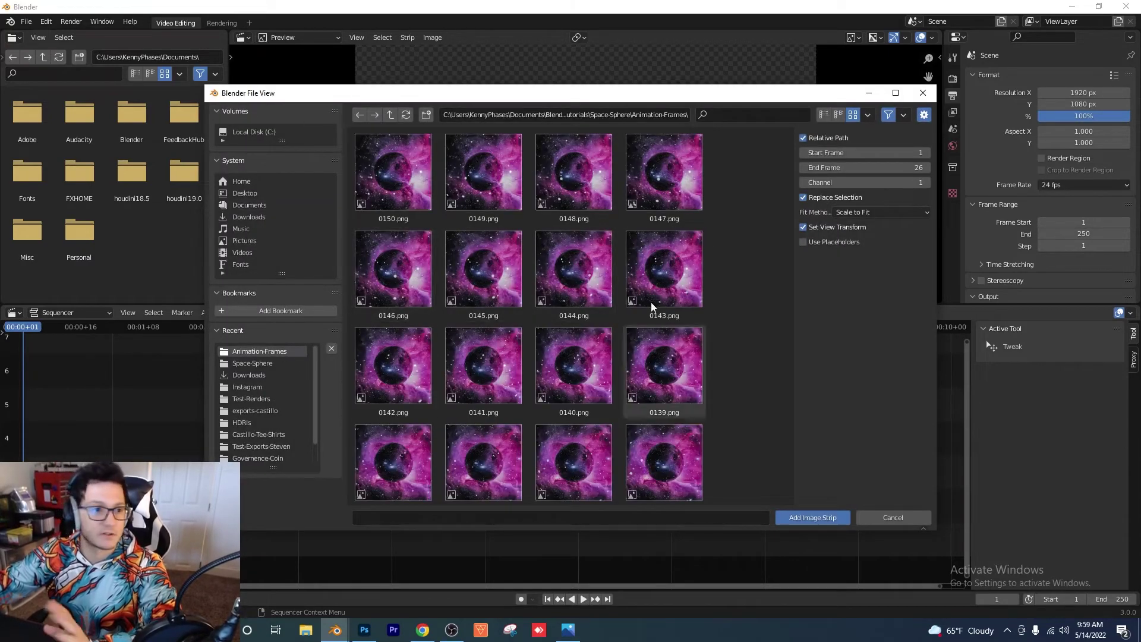
{"action": "left_click", "coordinate": [398, 152]}
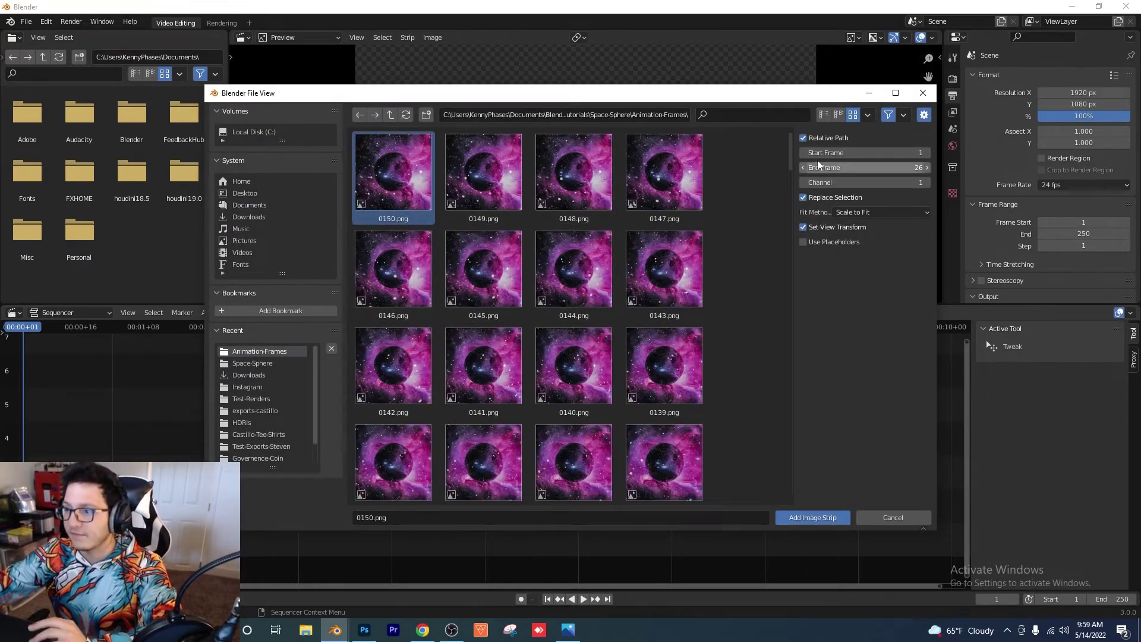
{"action": "left_click_drag", "start_coordinate": [791, 143], "coordinate": [805, 502]}
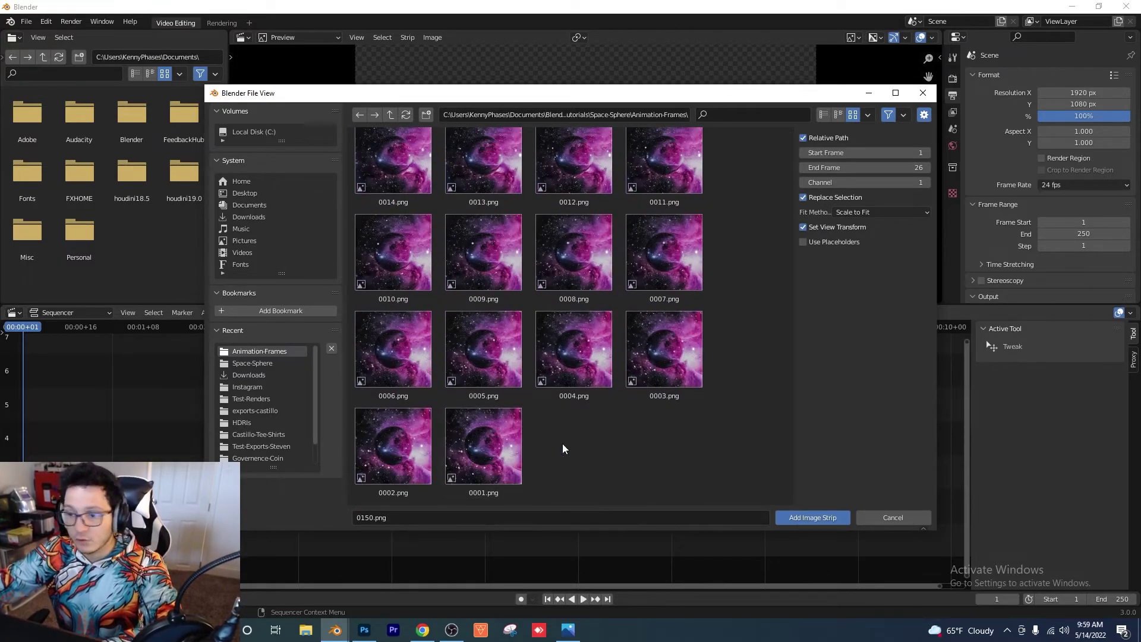
{"action": "left_click", "coordinate": [509, 447], "text": "shift"}
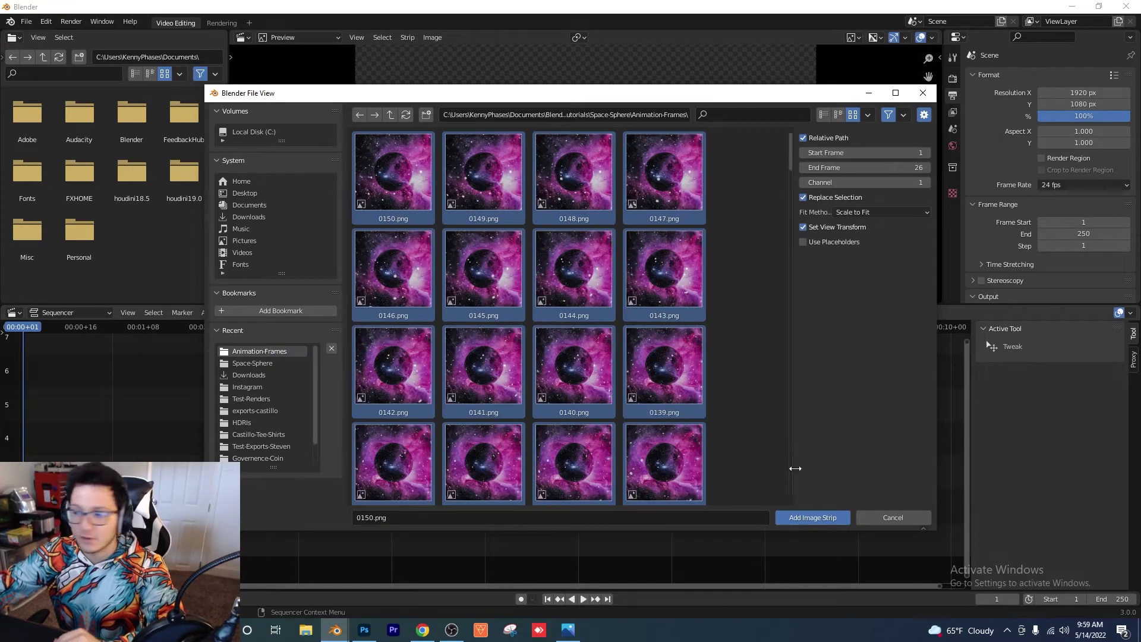
{"action": "left_click", "coordinate": [824, 517]}
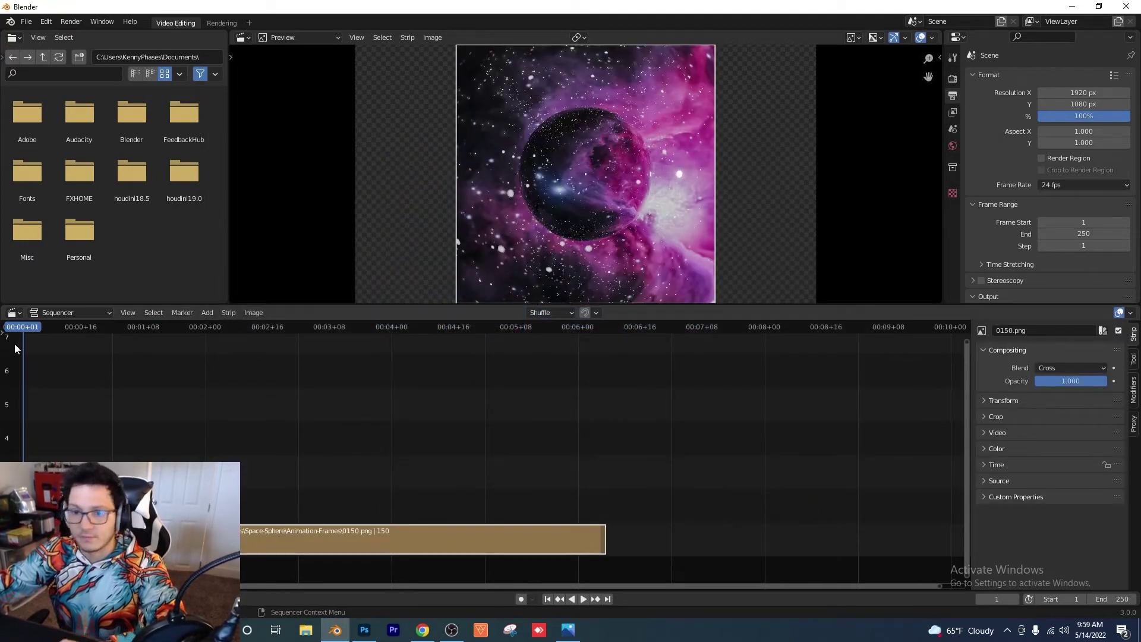
Play back and scrub through the image sequence in the preview.
{"action": "key", "text": "space"}
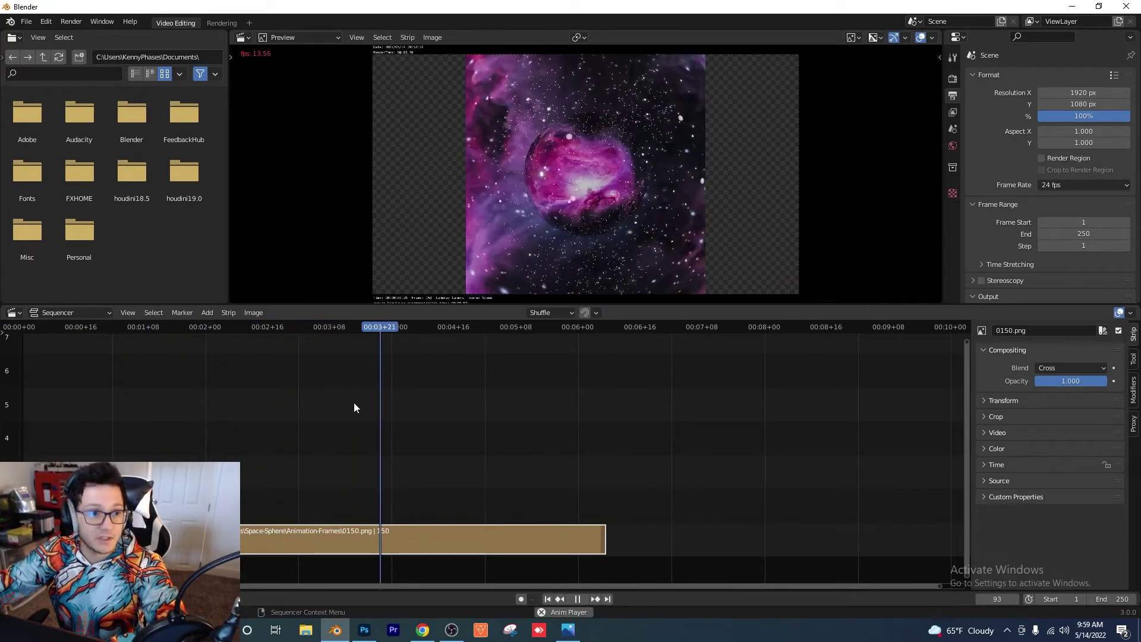
{"action": "key", "text": "space"}
{"action": "left_click_drag", "start_coordinate": [165, 326], "coordinate": [272, 368]}
Set the end frame to 150, resolution height to 1920 px, and frame rate to 30 fps.
{"action": "left_click", "coordinate": [1096, 233]}
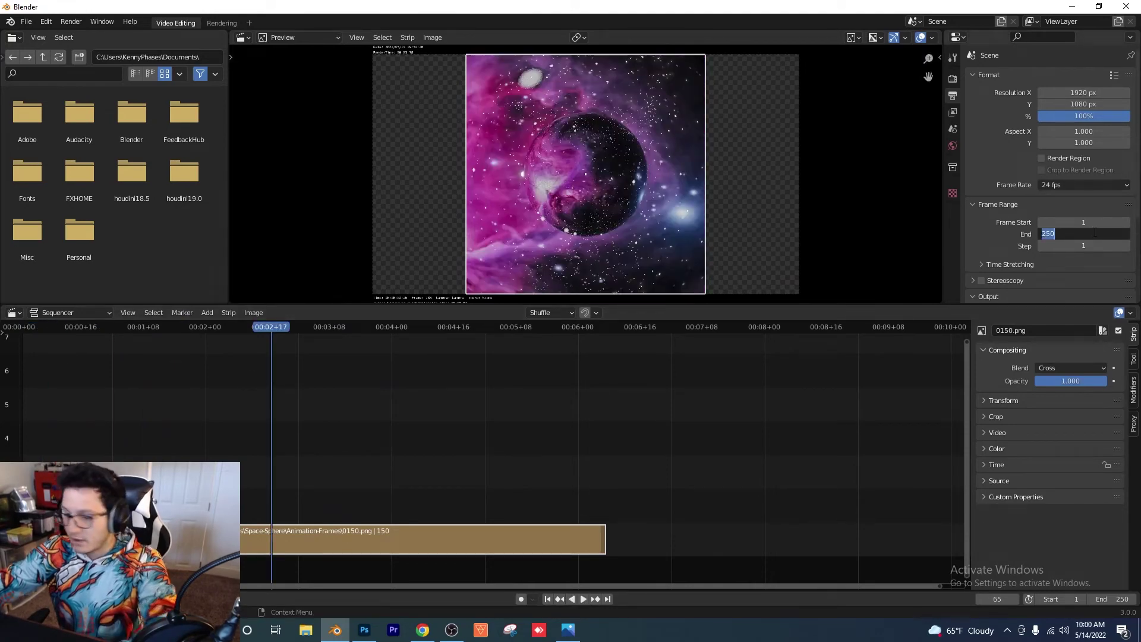
{"action": "type", "text": "150"}
{"action": "key", "text": "Return"}
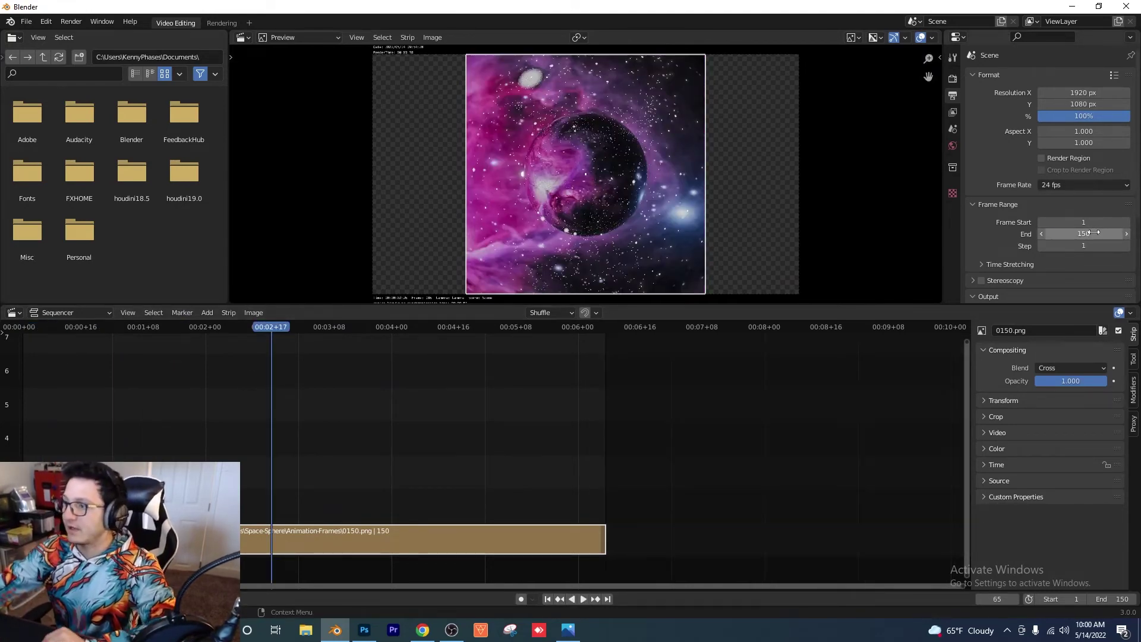
{"action": "left_click", "coordinate": [1070, 104]}
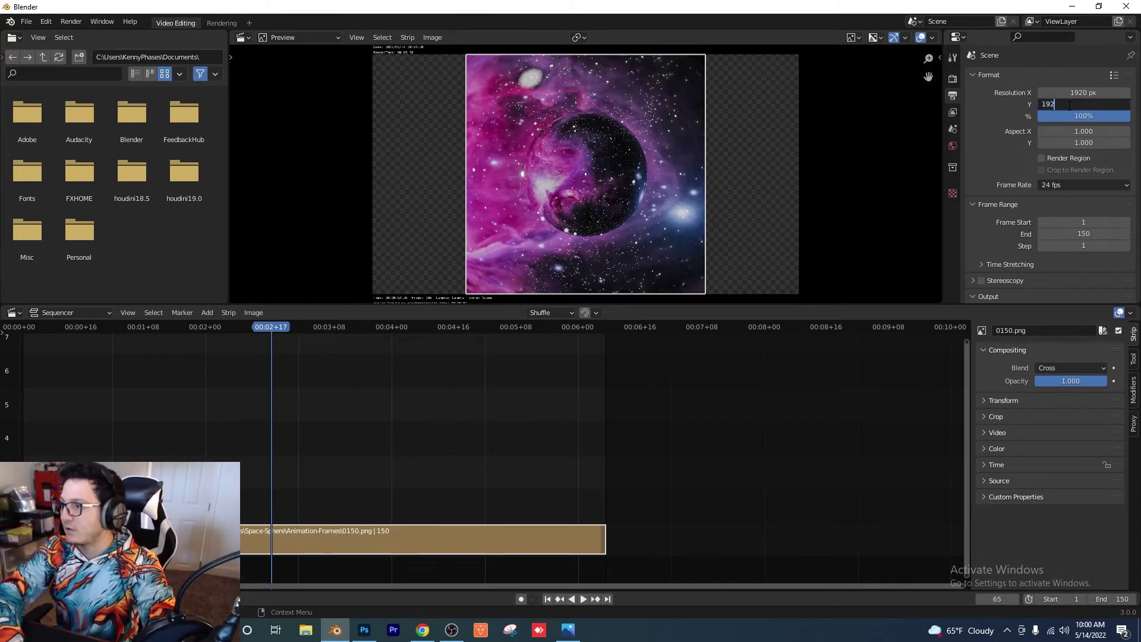
{"action": "key", "text": "Return"}
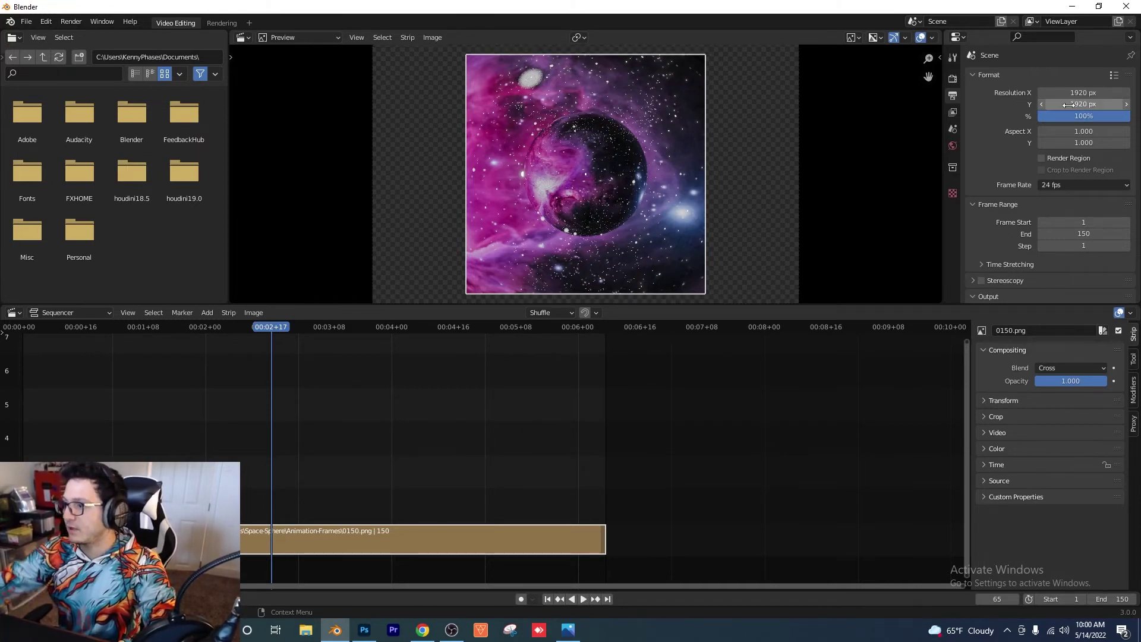
{"action": "left_click", "coordinate": [1108, 185]}
{"action": "left_click", "coordinate": [1089, 246]}
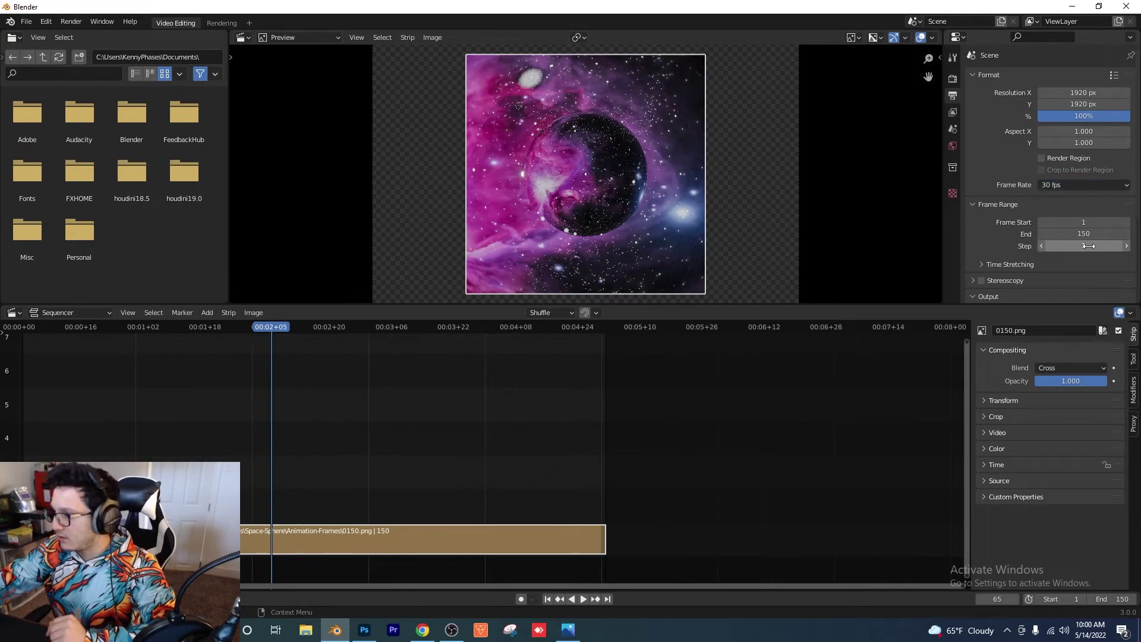
Set the image strip's Scale X and Scale Y to 1 in its Transform panel.
{"action": "left_click", "coordinate": [1003, 402]}
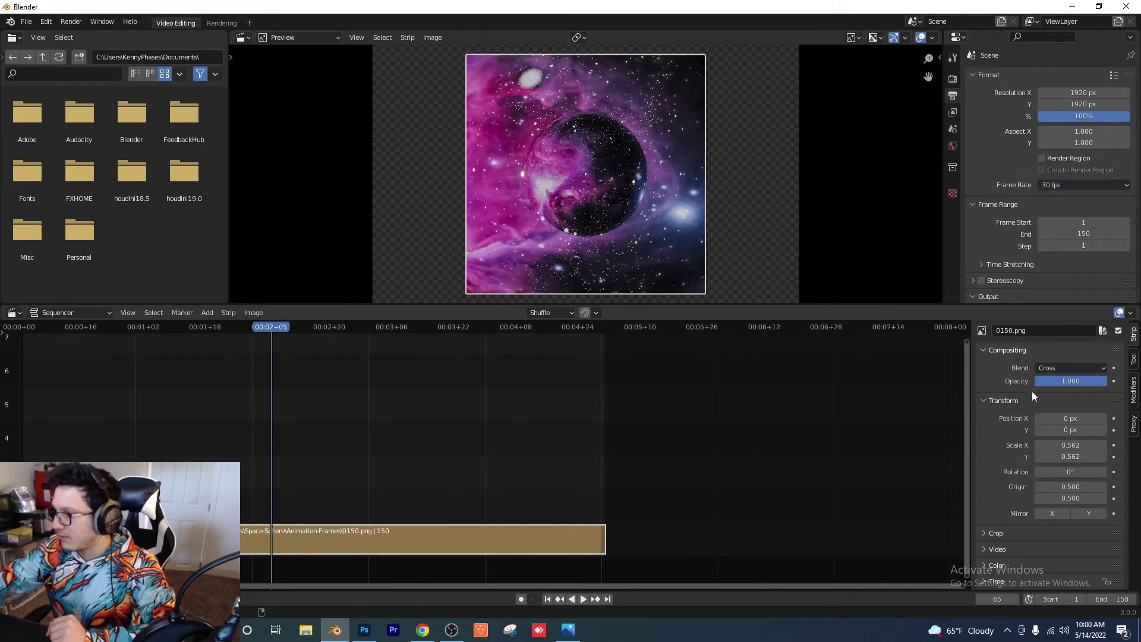
{"action": "left_click", "coordinate": [1079, 445]}
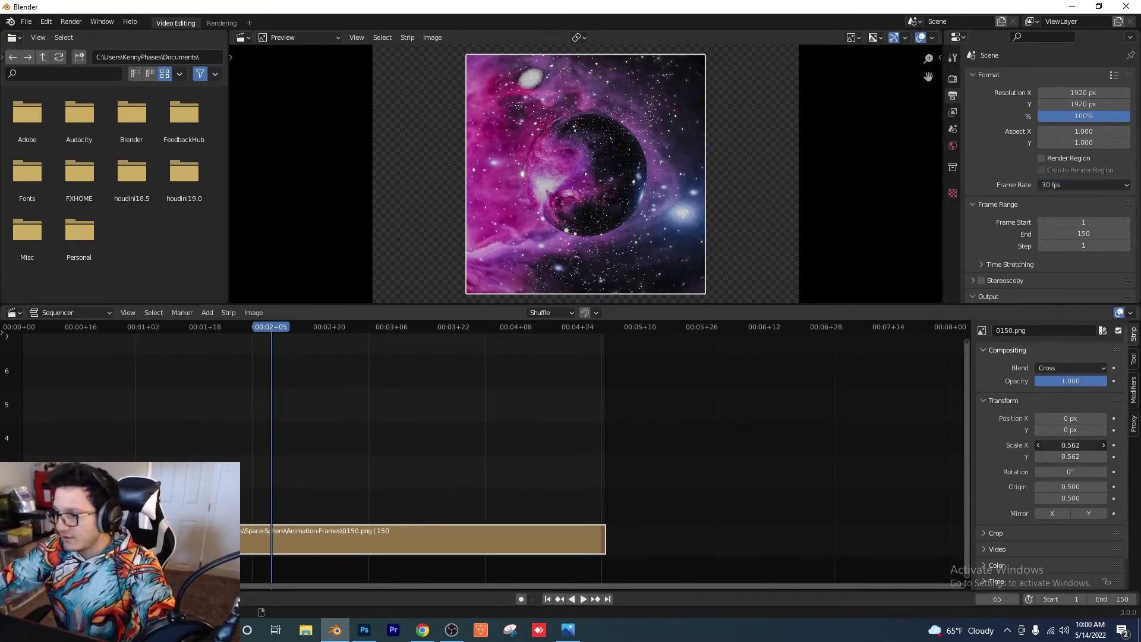
{"action": "type", "text": "1"}
{"action": "key", "text": "Return"}
{"action": "left_click", "coordinate": [1086, 456]}
{"action": "type", "text": "1"}
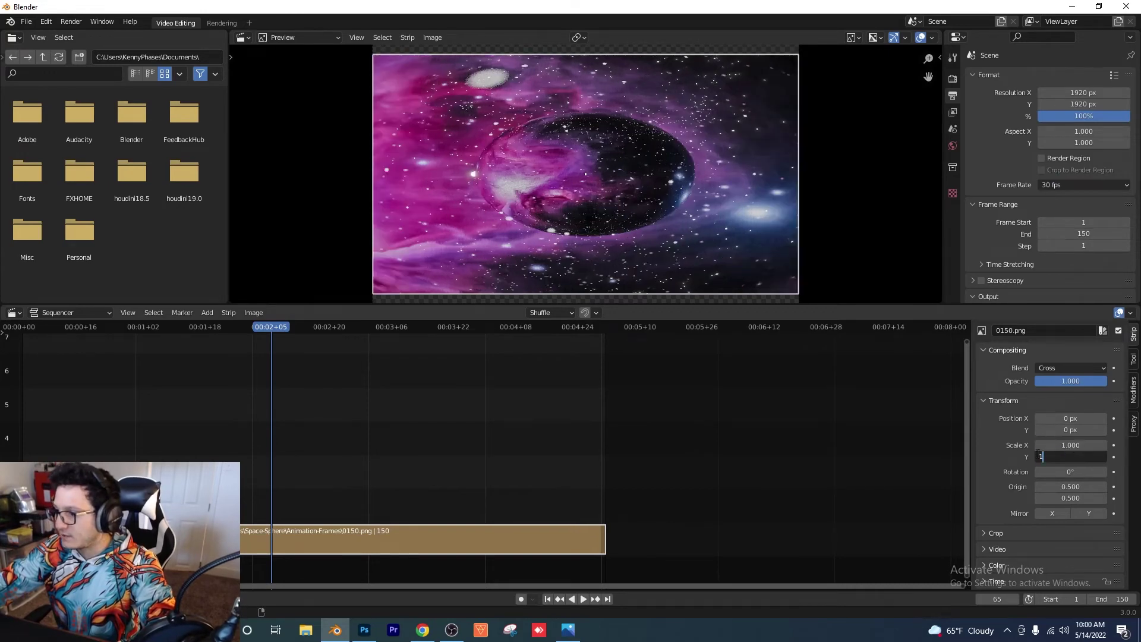
{"action": "key", "text": "Return"}
{"action": "scroll", "coordinate": [648, 199], "scroll_direction": "down", "scroll_amount": 4}
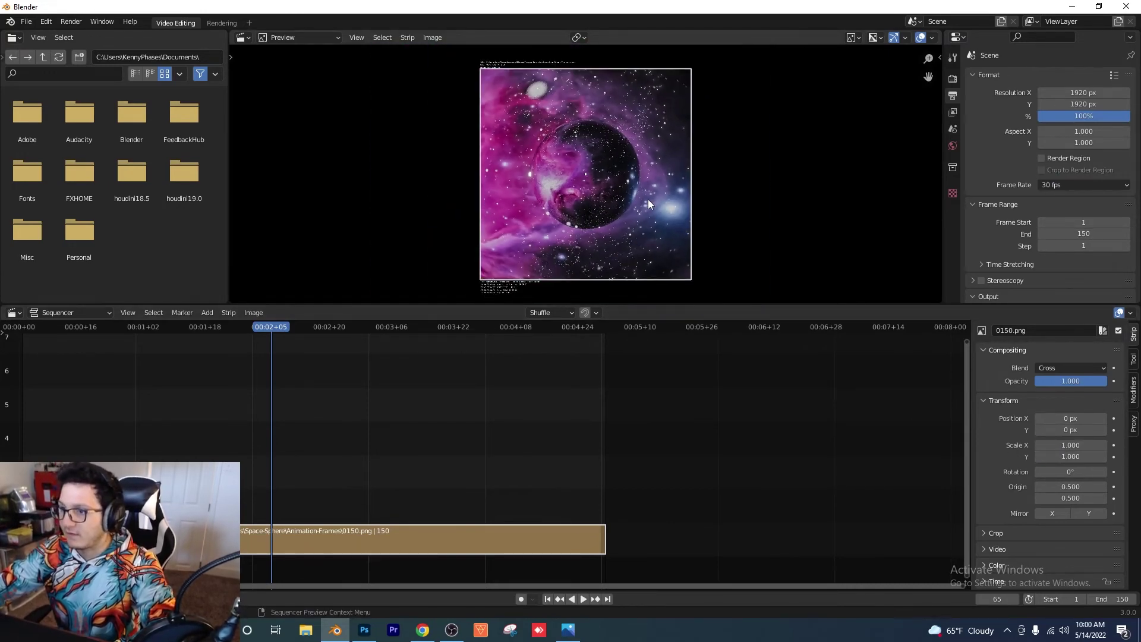
Turn on Reverse Frames in the strip's Video panel and preview the backwards playback from frame 1.
{"action": "left_click", "coordinate": [984, 400]}
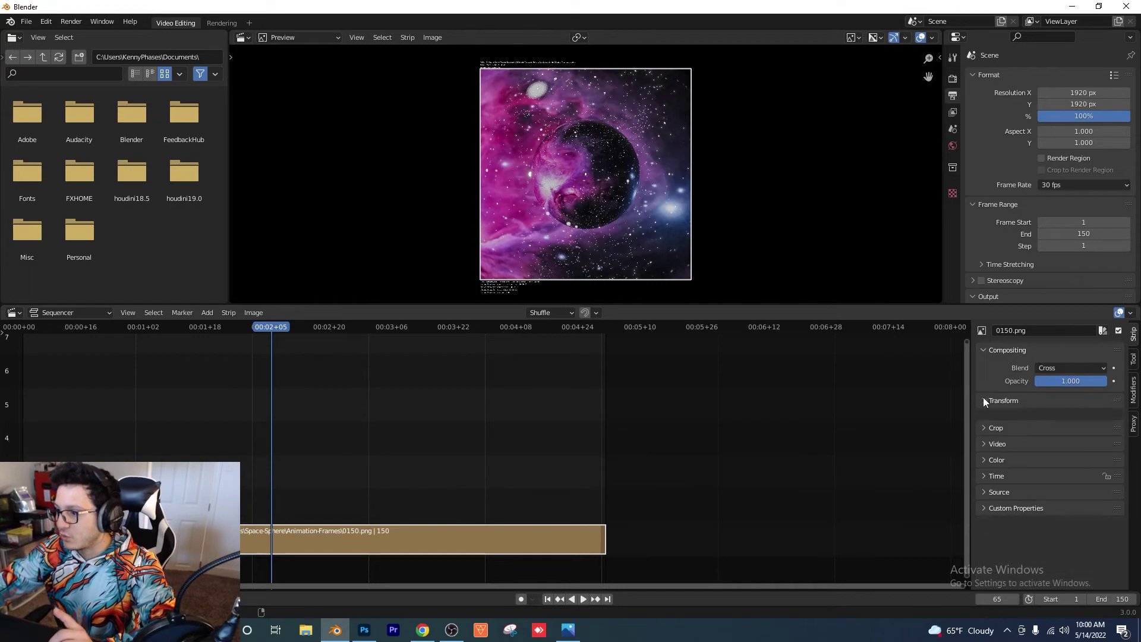
{"action": "left_click", "coordinate": [988, 433]}
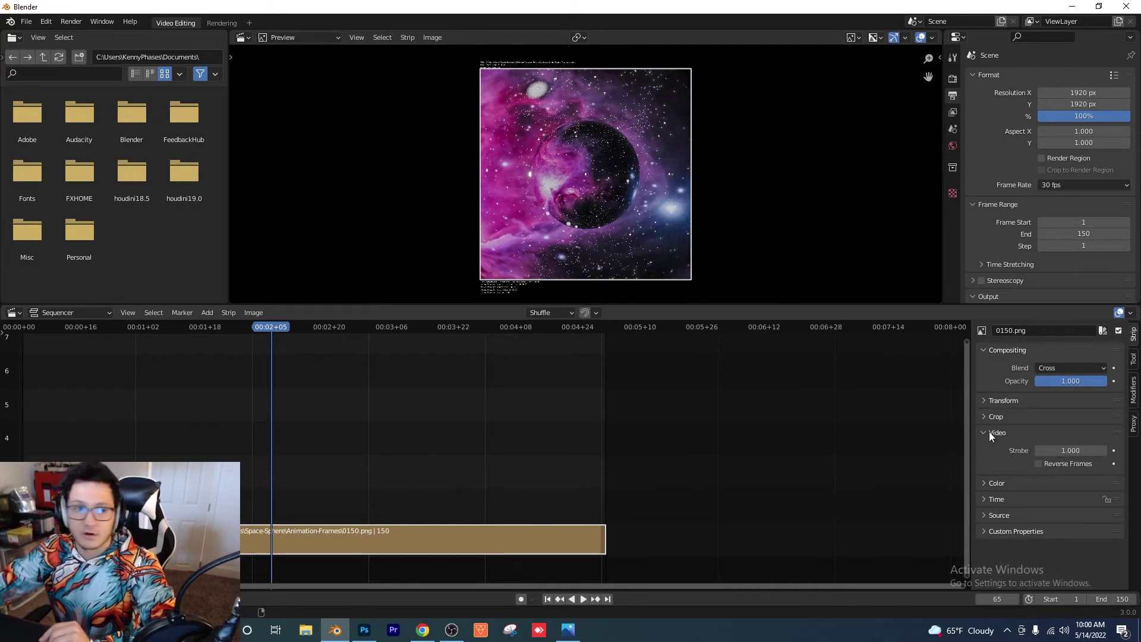
{"action": "left_click", "coordinate": [1039, 464]}
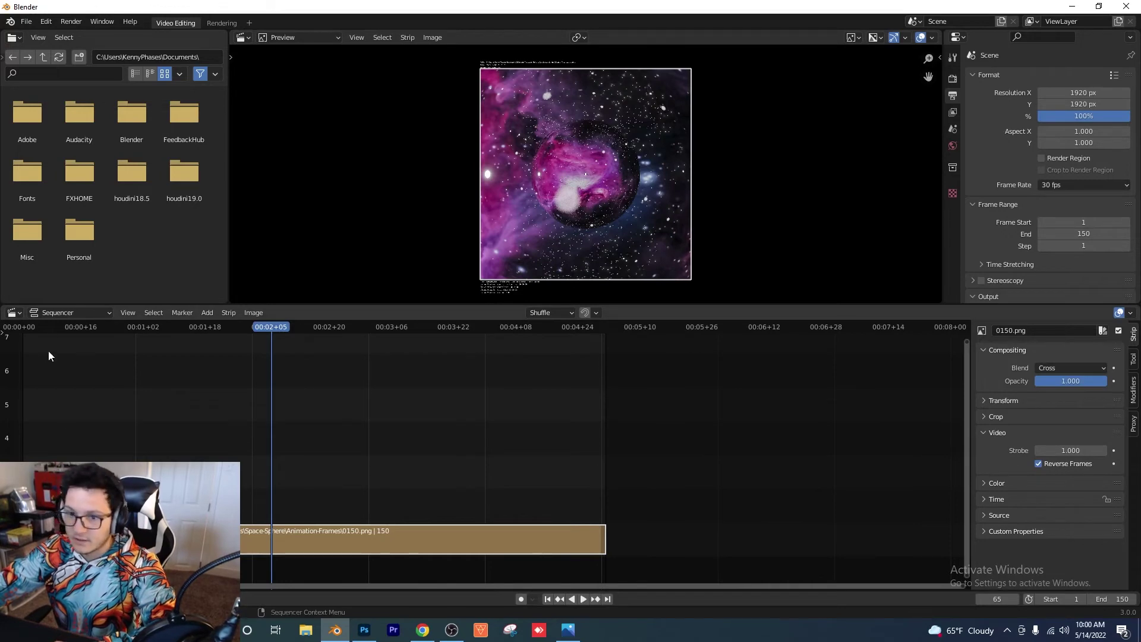
{"action": "left_click", "coordinate": [19, 332]}
{"action": "key", "text": "space"}
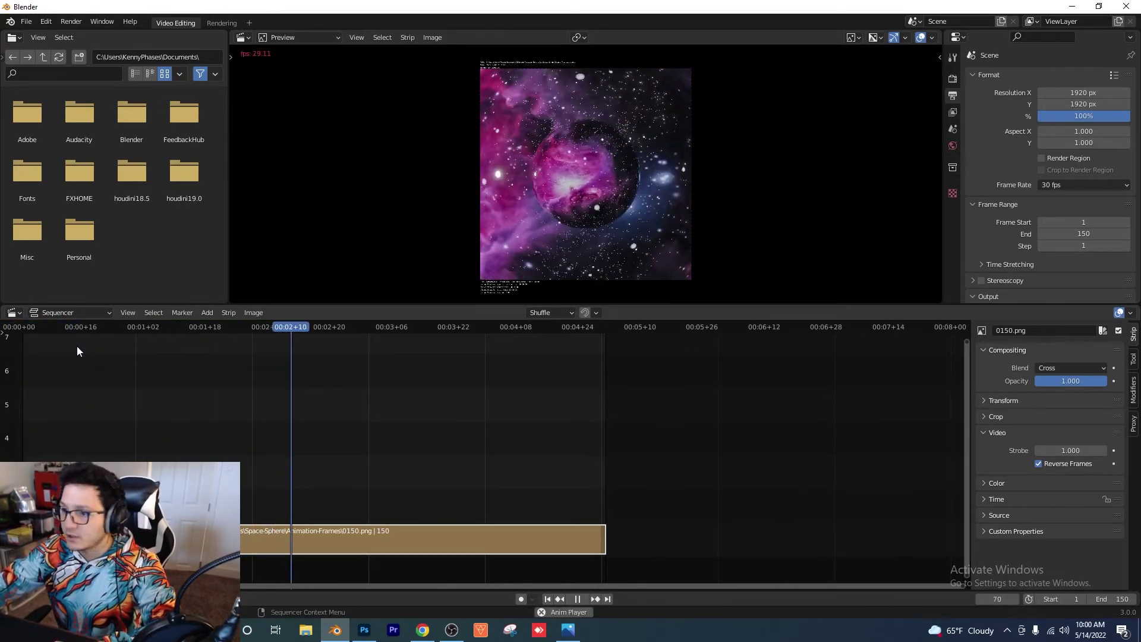
{"action": "key", "text": "space"}
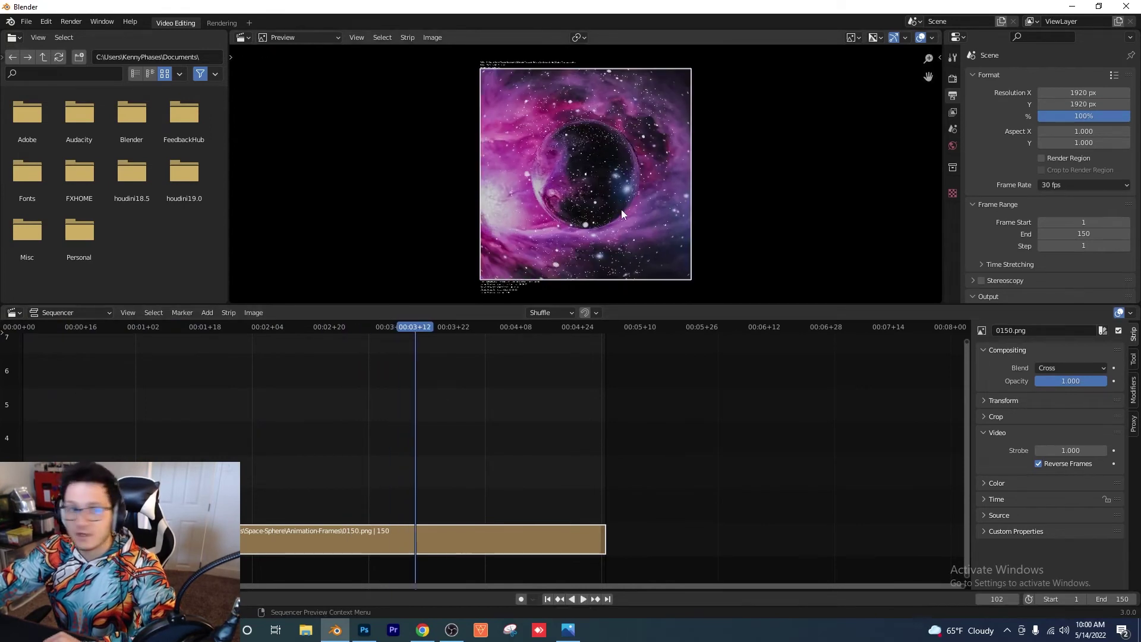
Set the video output path to a file named space-animation in the Space-Sphere folder.
{"action": "scroll", "coordinate": [1002, 238], "scroll_direction": "down", "scroll_amount": 3}
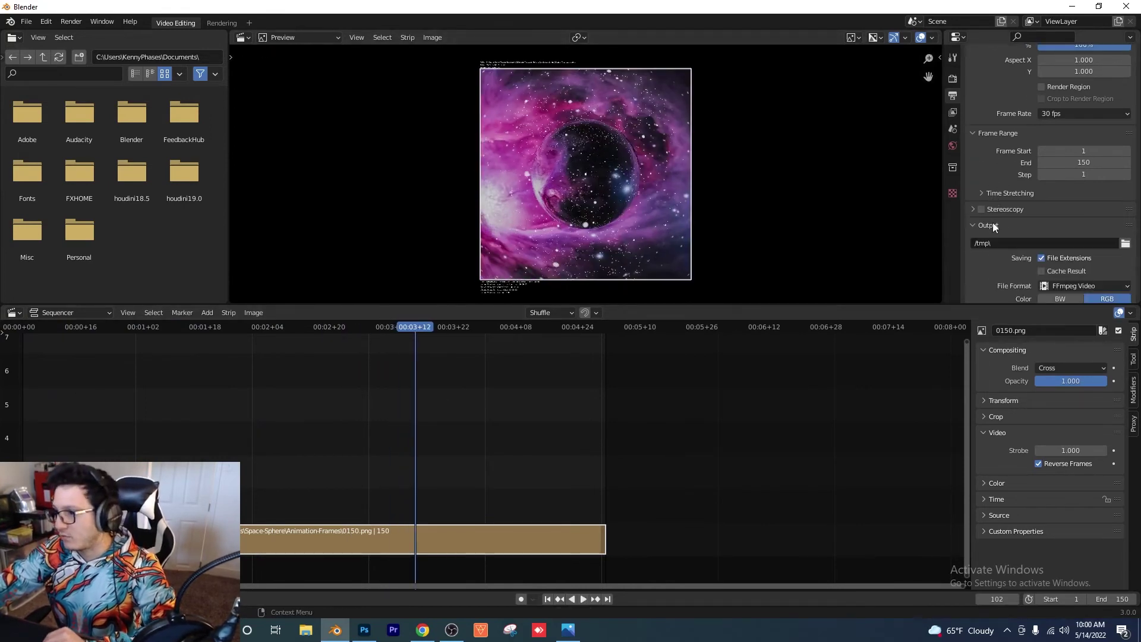
{"action": "scroll", "coordinate": [1010, 207], "scroll_direction": "down", "scroll_amount": 2}
{"action": "left_click", "coordinate": [1125, 196]}
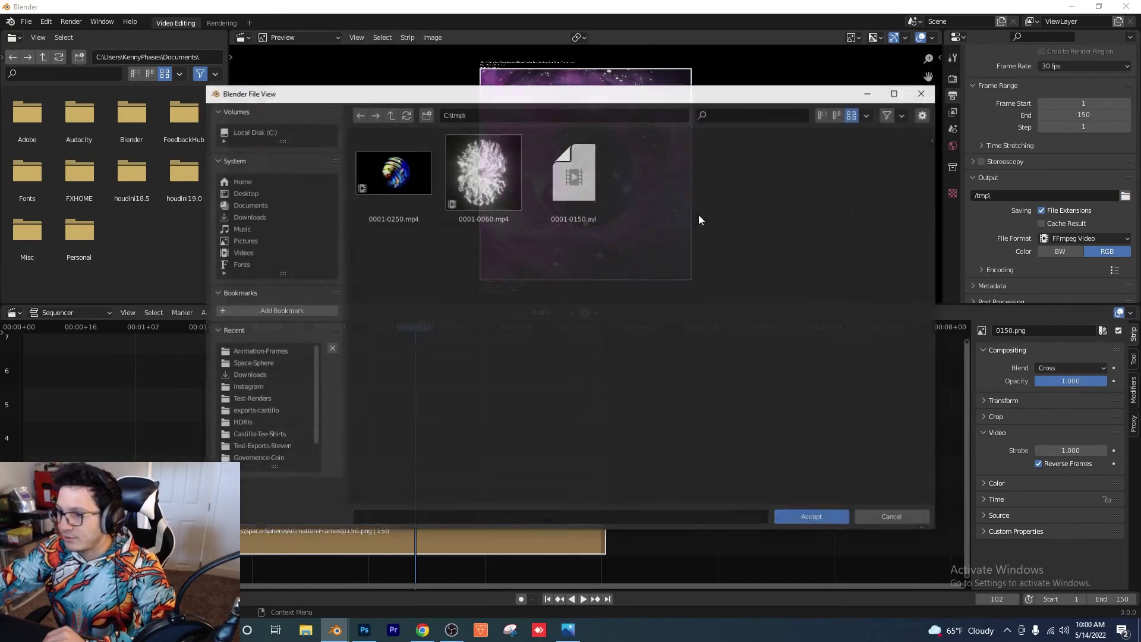
{"action": "left_click", "coordinate": [300, 352]}
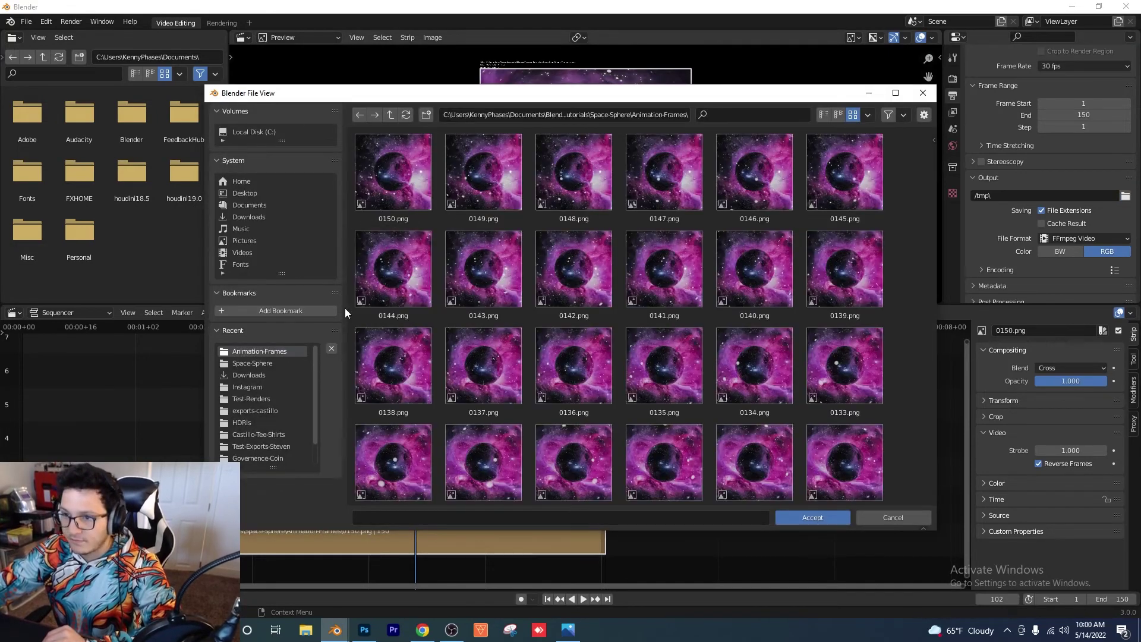
{"action": "left_click", "coordinate": [390, 114]}
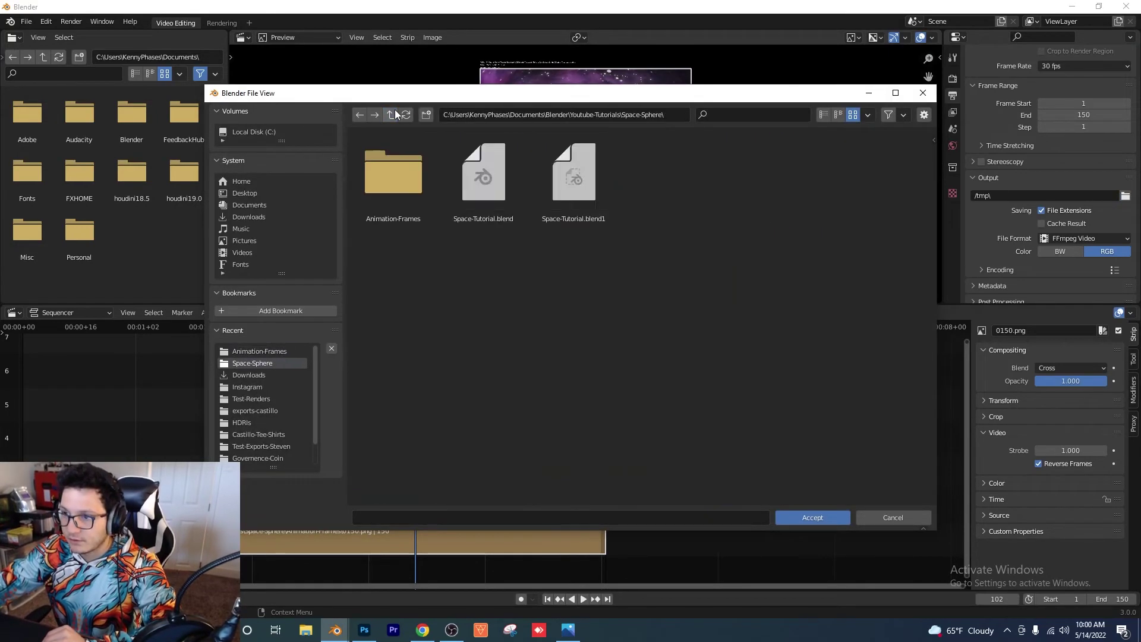
{"action": "left_click", "coordinate": [483, 520]}
{"action": "type", "text": "space-animation"}
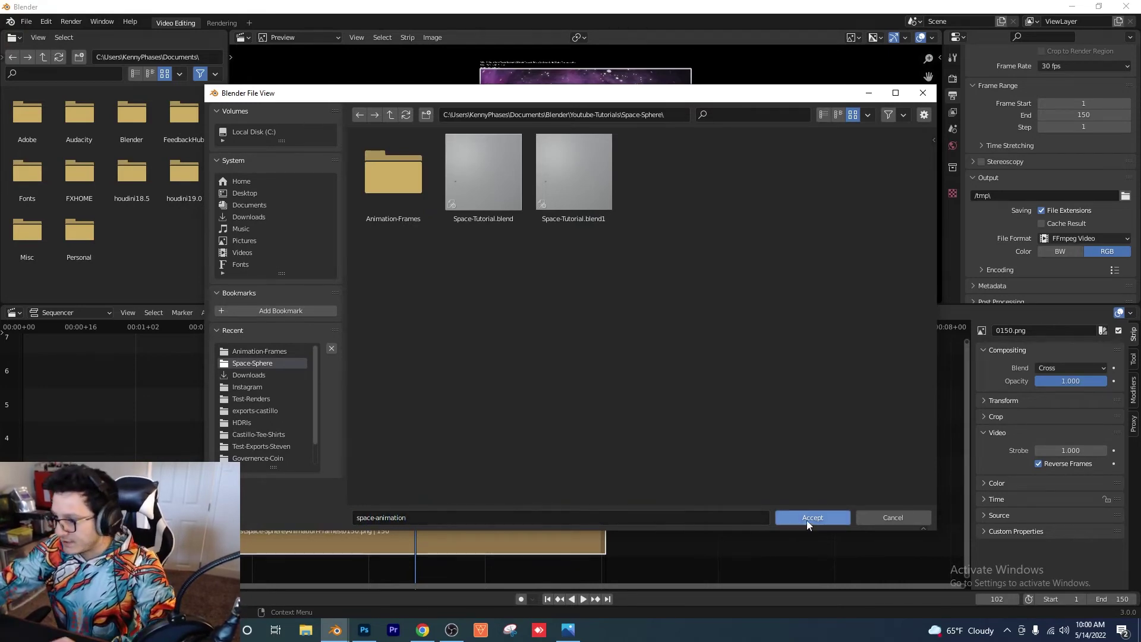
{"action": "left_click", "coordinate": [808, 518]}
Keep FFmpeg Video as the file format, with MPEG-4 container and H.264 codec.
{"action": "left_click", "coordinate": [1099, 237]}
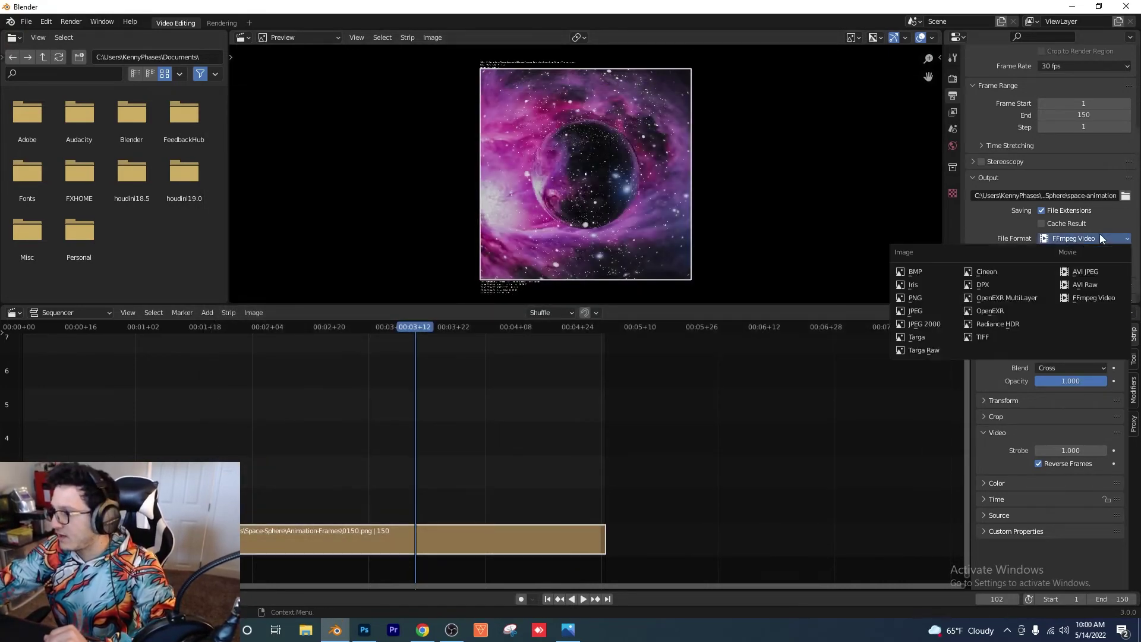
{"action": "left_click", "coordinate": [1100, 238]}
{"action": "scroll", "coordinate": [1016, 252], "scroll_direction": "down", "scroll_amount": 4}
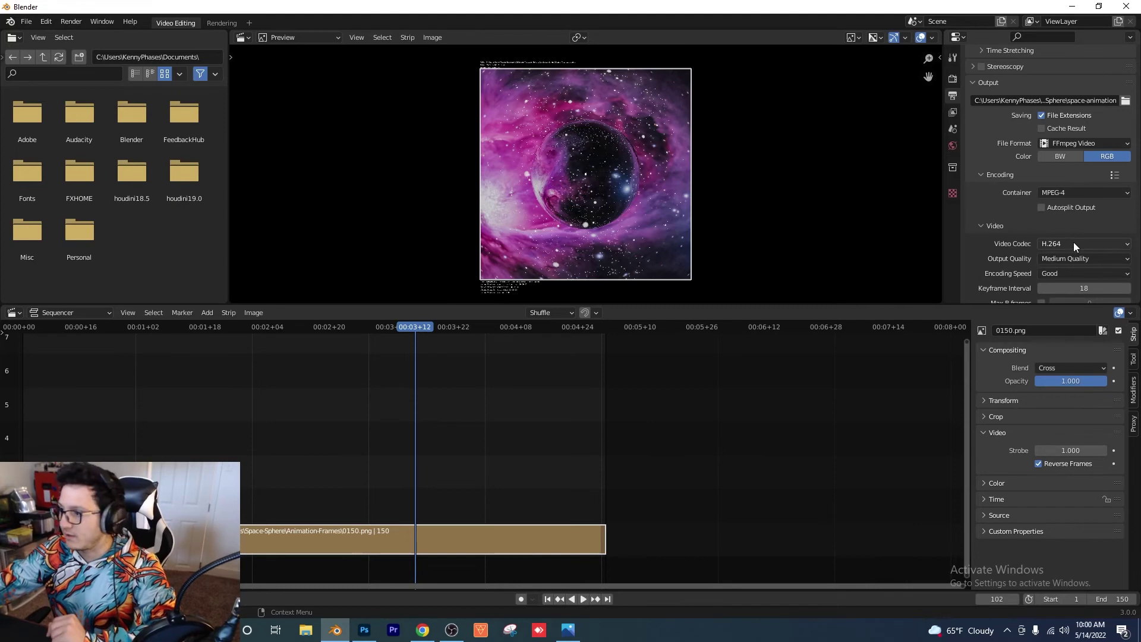
{"action": "scroll", "coordinate": [1042, 242], "scroll_direction": "up", "scroll_amount": 9}
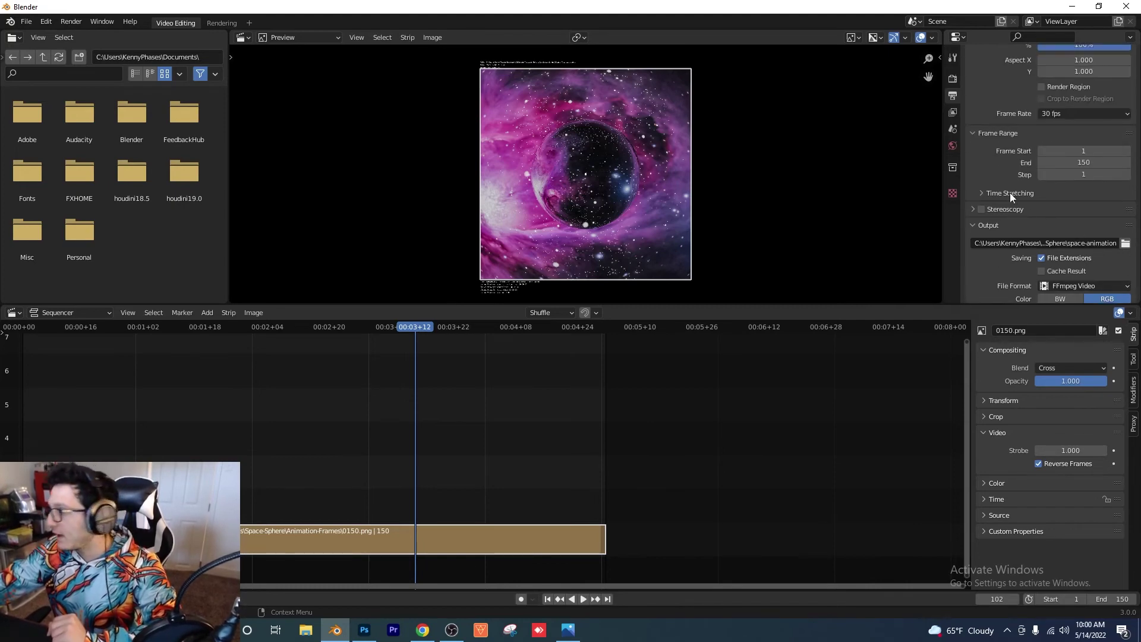
Render the 150-frame animation to video, close the render window, and quit Blender without saving.
{"action": "left_click", "coordinate": [71, 21]}
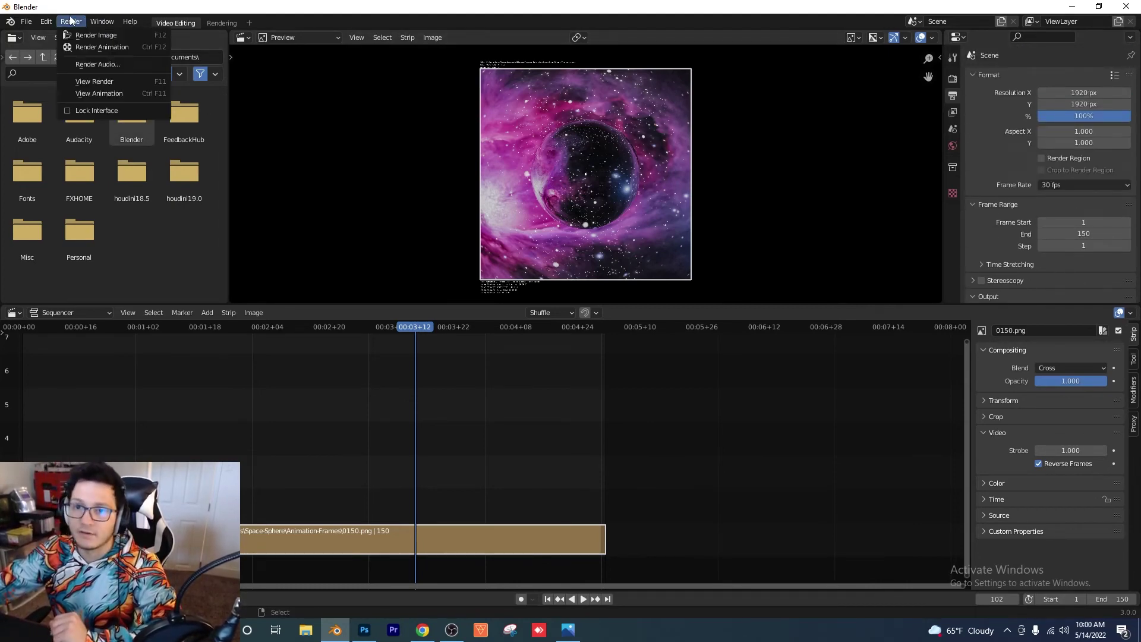
{"action": "left_click", "coordinate": [89, 47]}
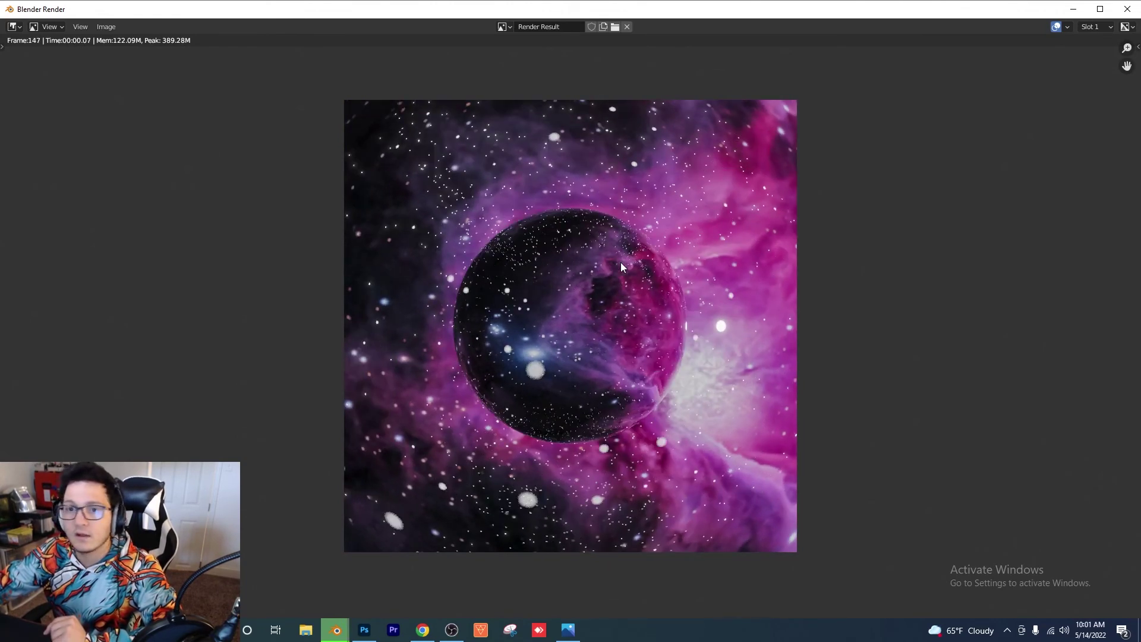
{"action": "left_click", "coordinate": [1128, 9]}
{"action": "left_click", "coordinate": [1137, 6]}
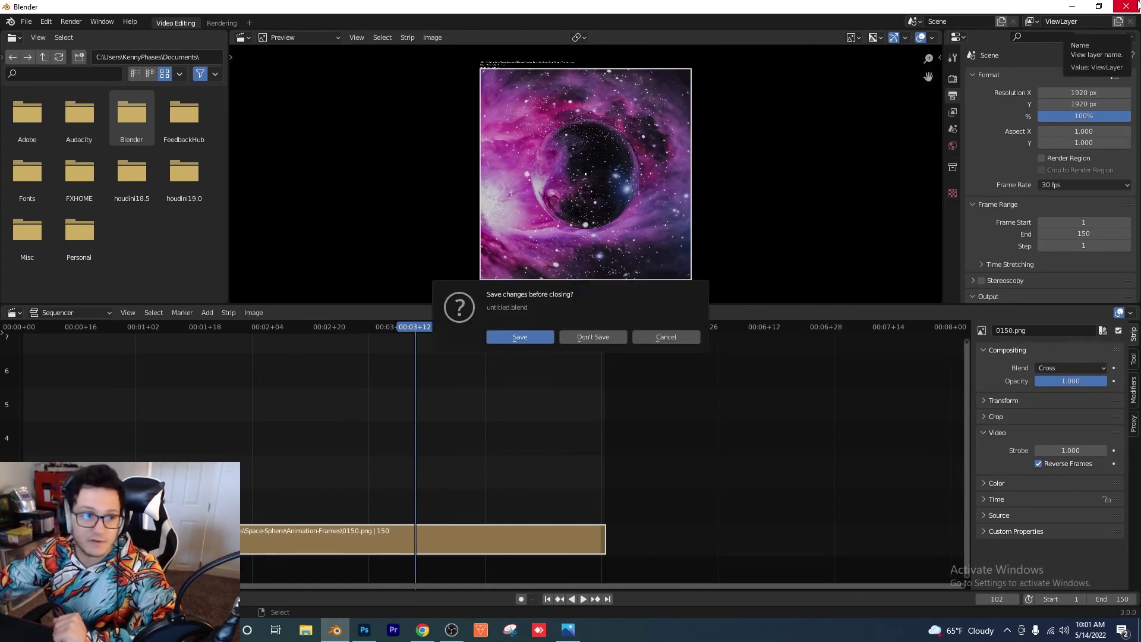
{"action": "left_click", "coordinate": [609, 338]}
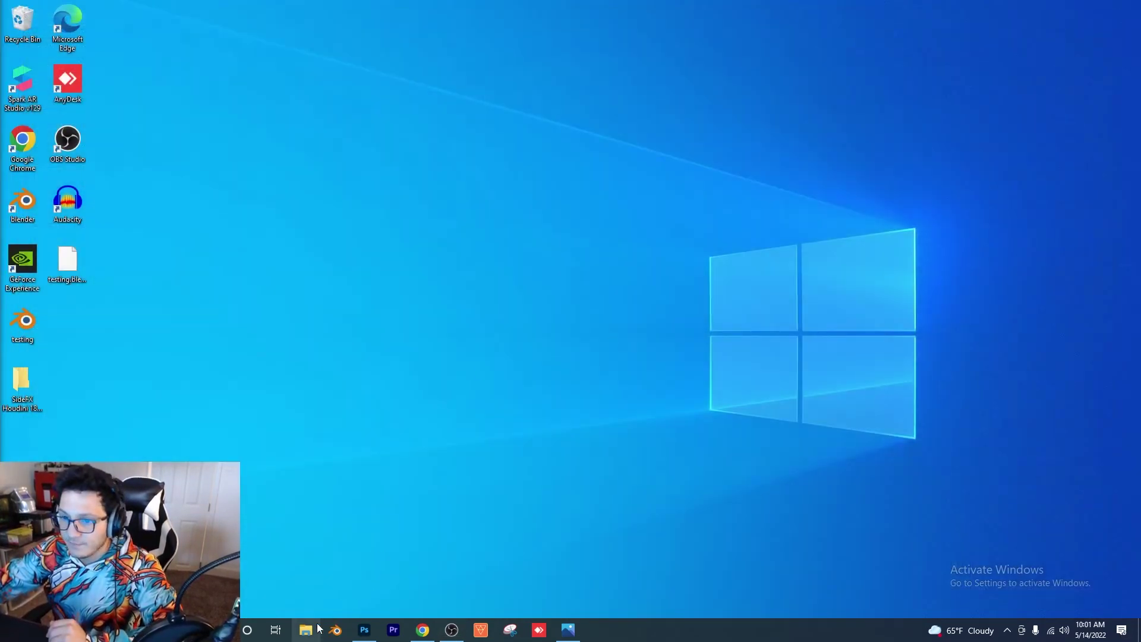
Open space-animation0001-0150.mp4 from Documents\Blender\Youtube-Tutorials\Space-Sphere in the video player.
{"action": "left_click", "coordinate": [306, 630]}
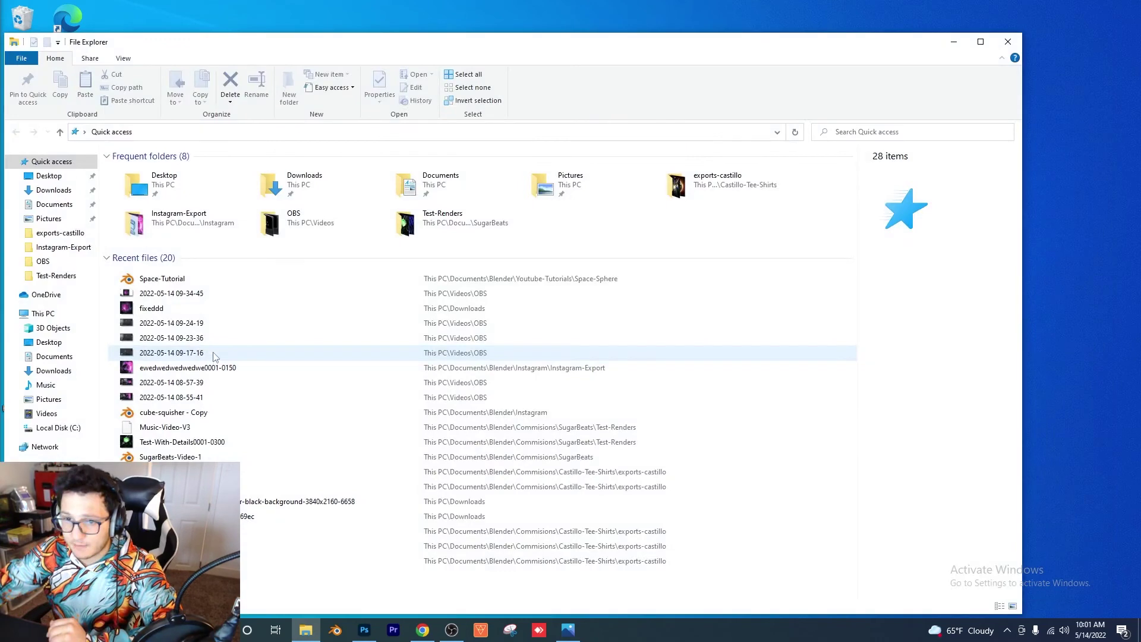
{"action": "left_click", "coordinate": [57, 276]}
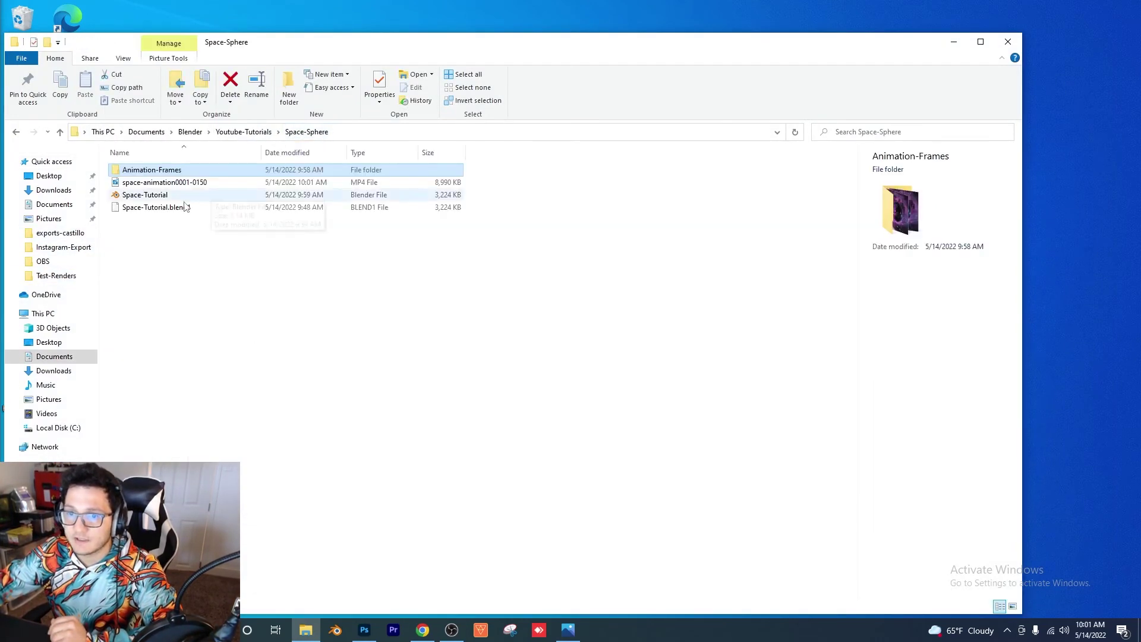
{"action": "double_click", "coordinate": [191, 183]}
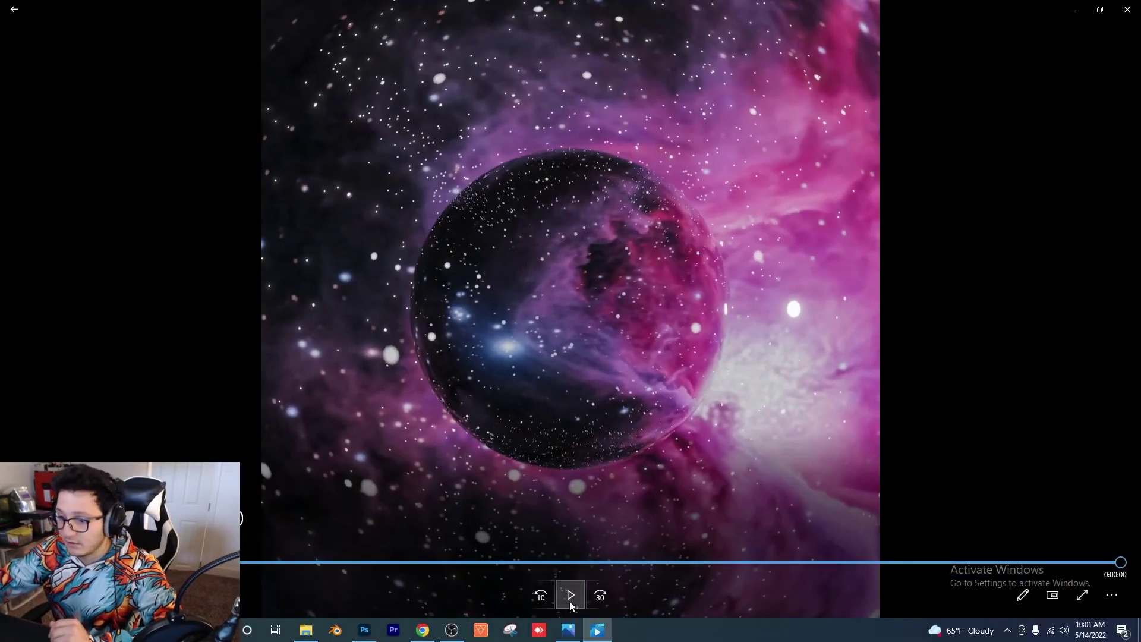
Play the nebula sphere video full screen and set Windows Media Player to repeat it.
{"action": "double_click", "coordinate": [196, 188]}
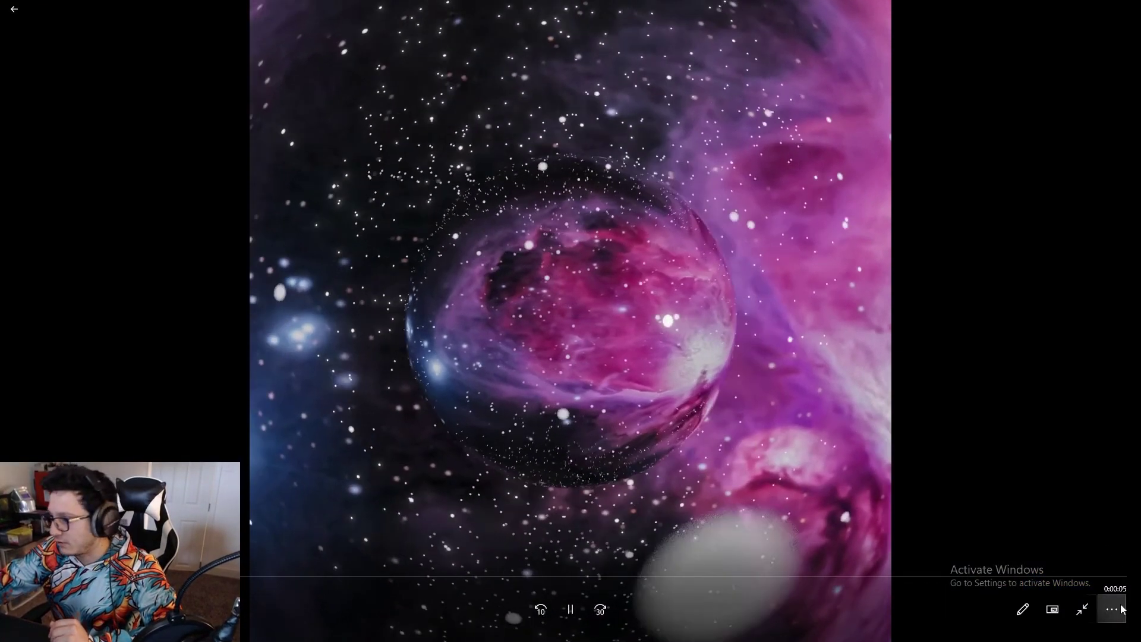
{"action": "left_click", "coordinate": [1113, 609]}
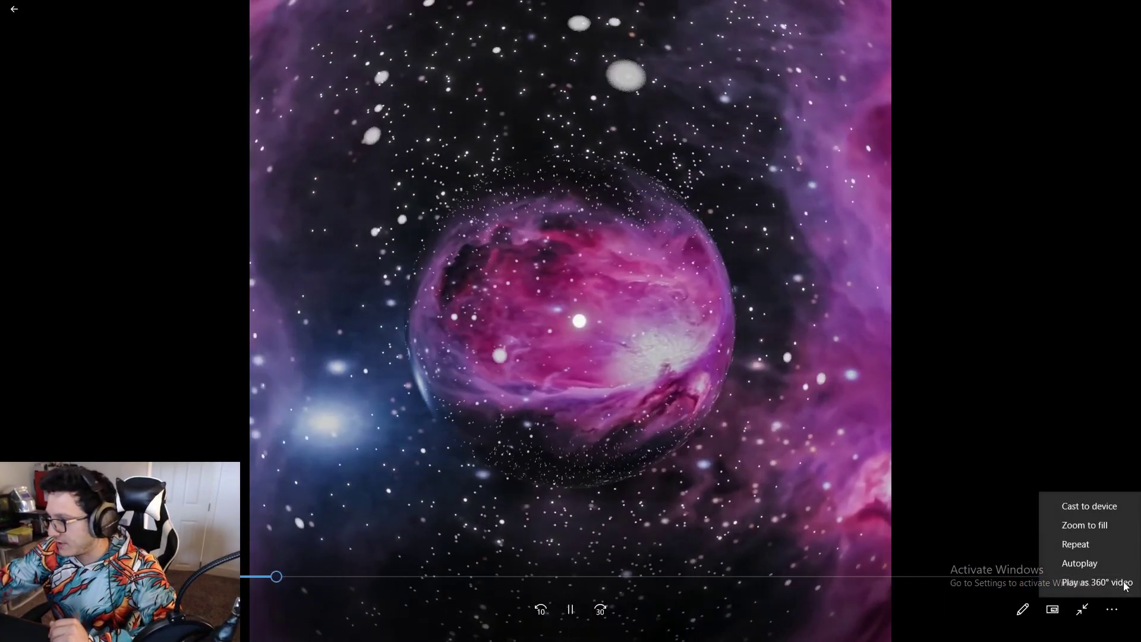
{"action": "left_click", "coordinate": [1091, 551]}
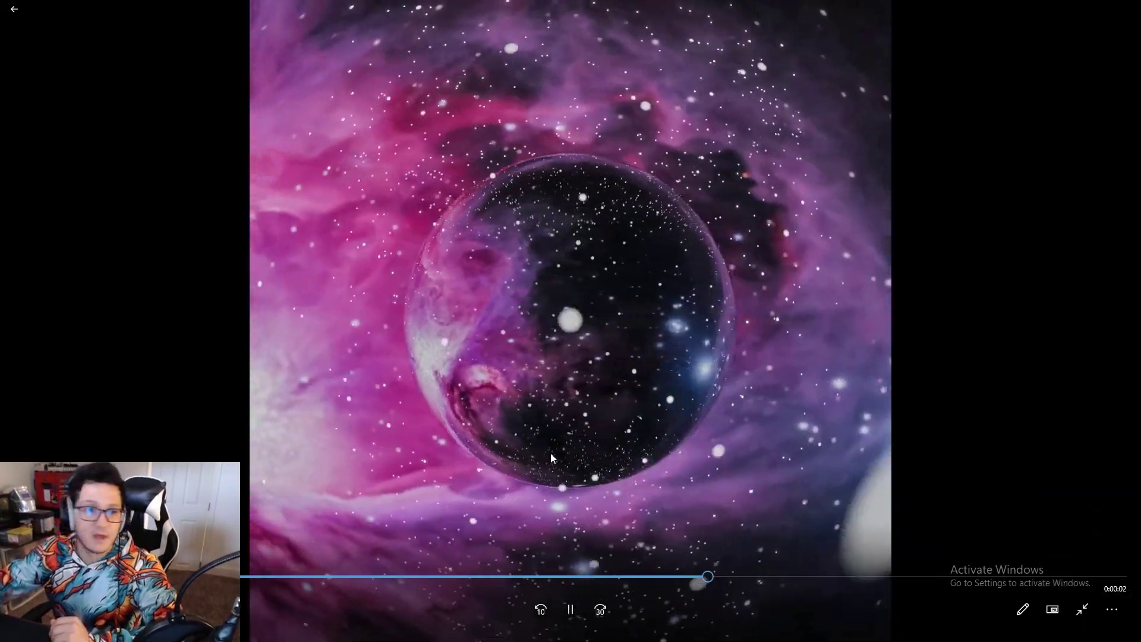